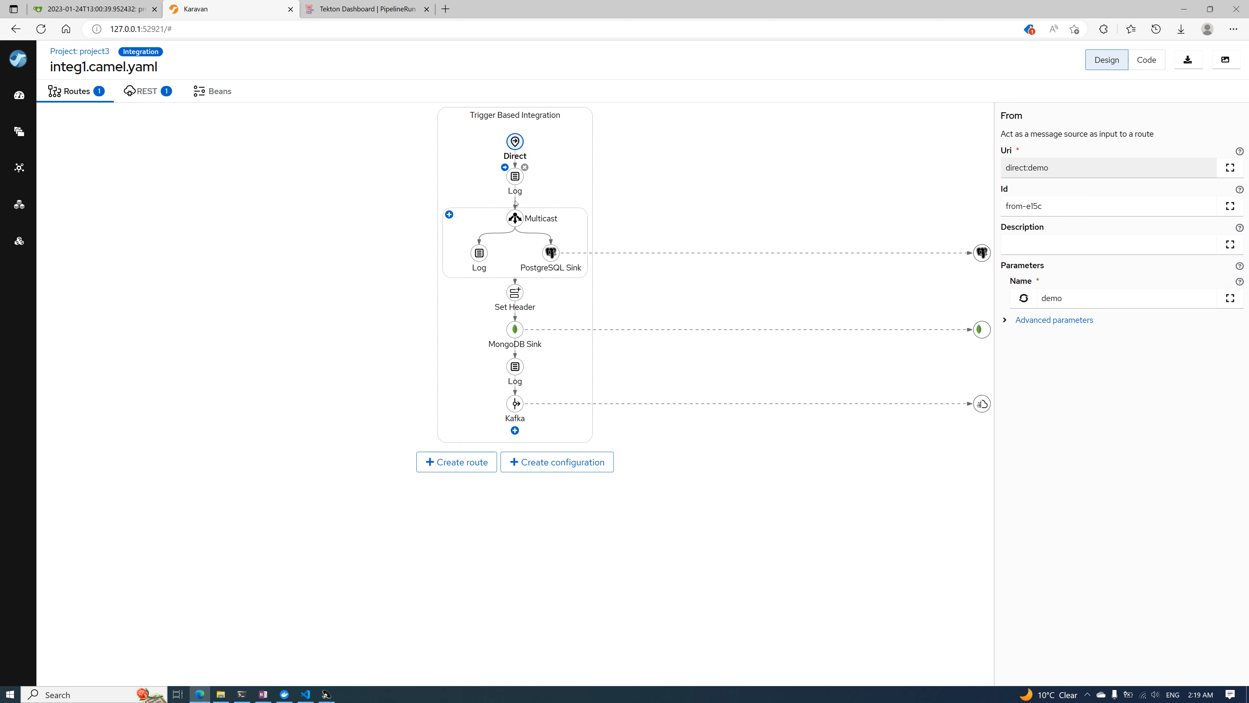
Examine the PostgreSQL Sink's connection parameters in the route and compare them with the containers listed in Docker Desktop
mouse_move(537, 228)
mouse_move(478, 253)
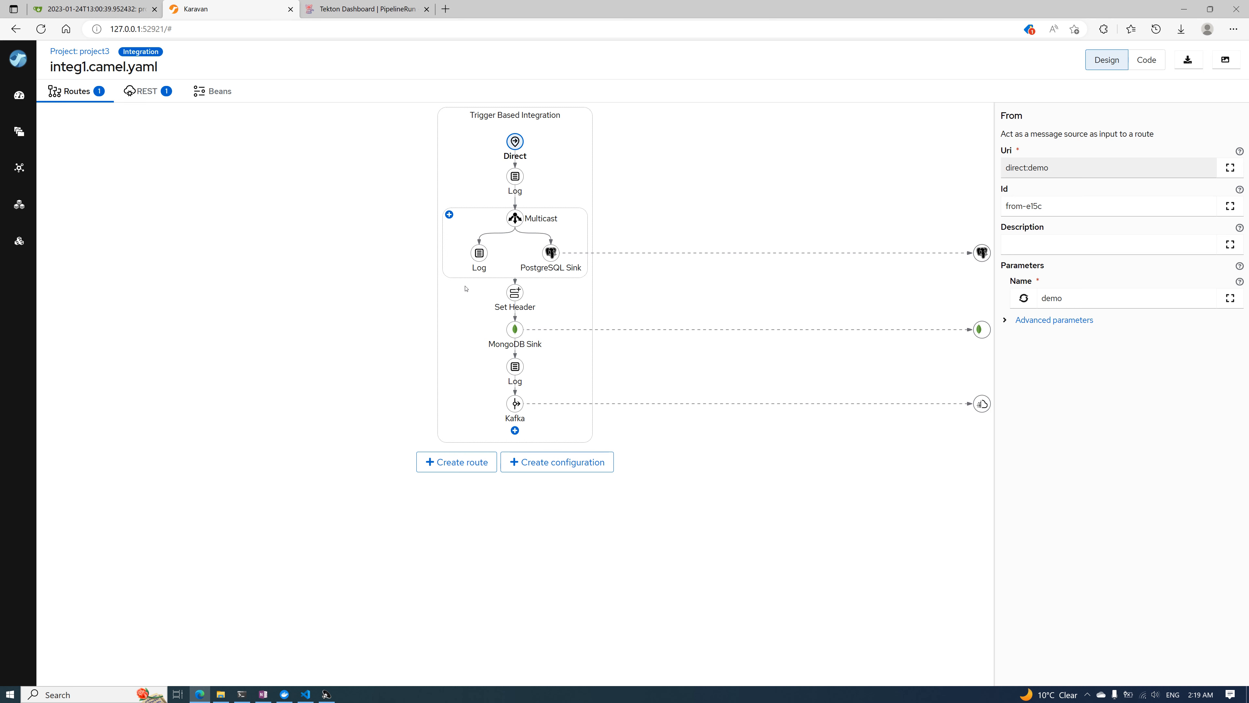
mouse_move(556, 262)
click(550, 256)
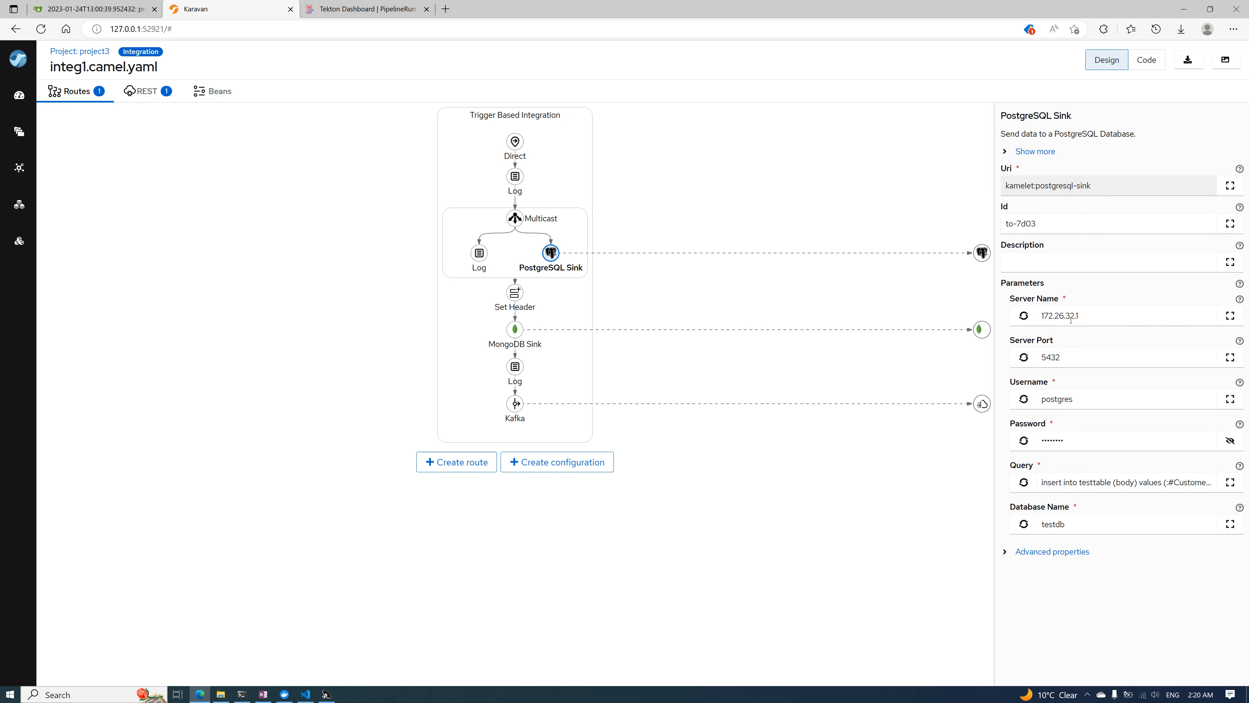
click(1100, 323)
click(289, 693)
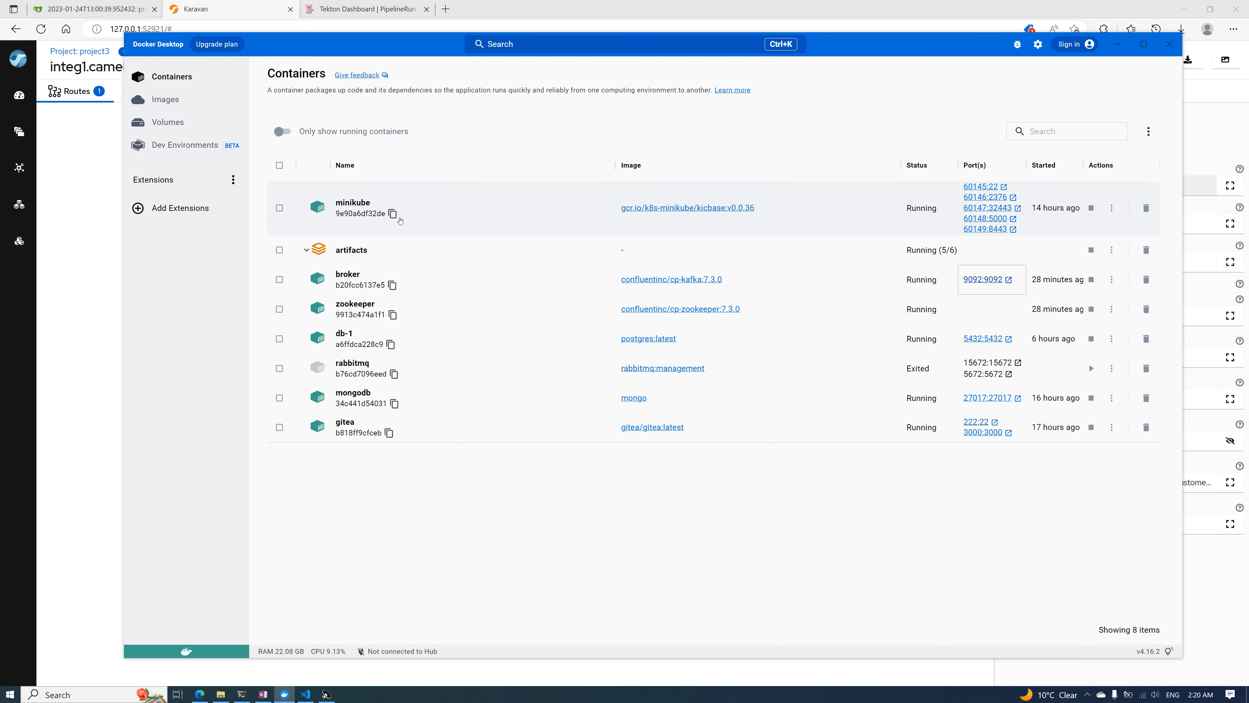
click(1106, 44)
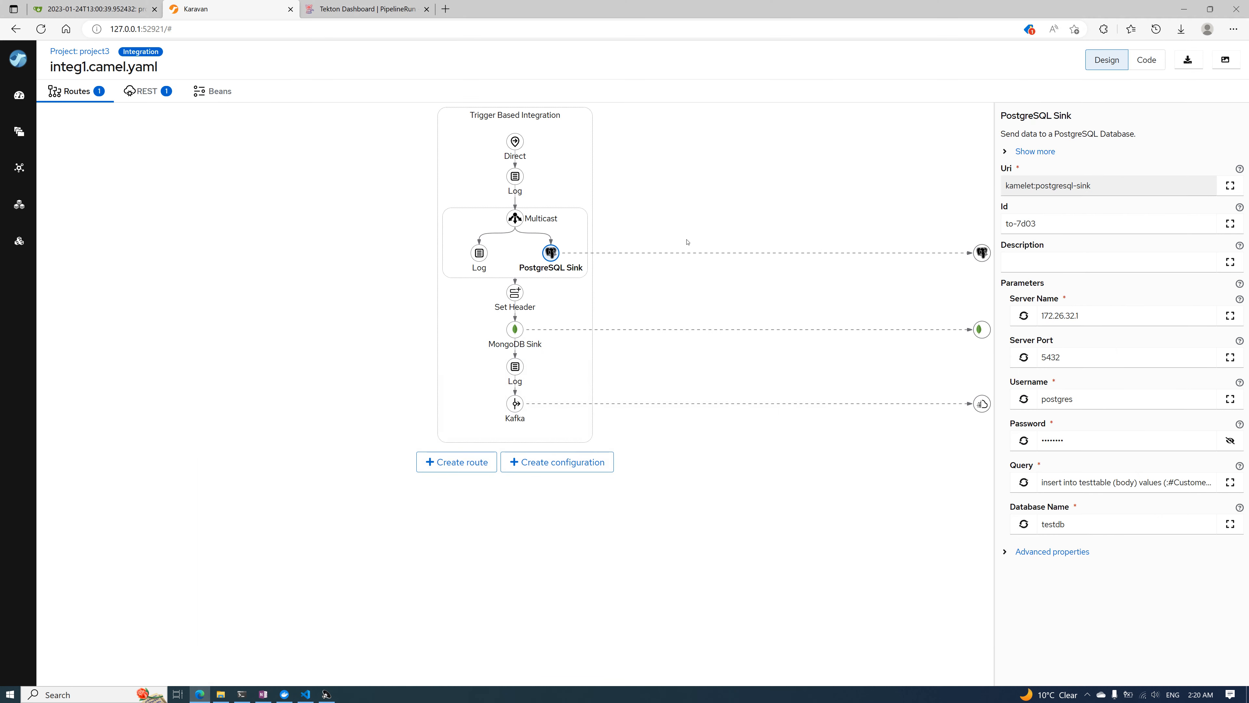
Review the MongoDB and Kafka steps of the route and read through the integration's YAML code before returning to the design view
mouse_move(553, 253)
mouse_move(514, 311)
mouse_move(518, 334)
mouse_move(518, 404)
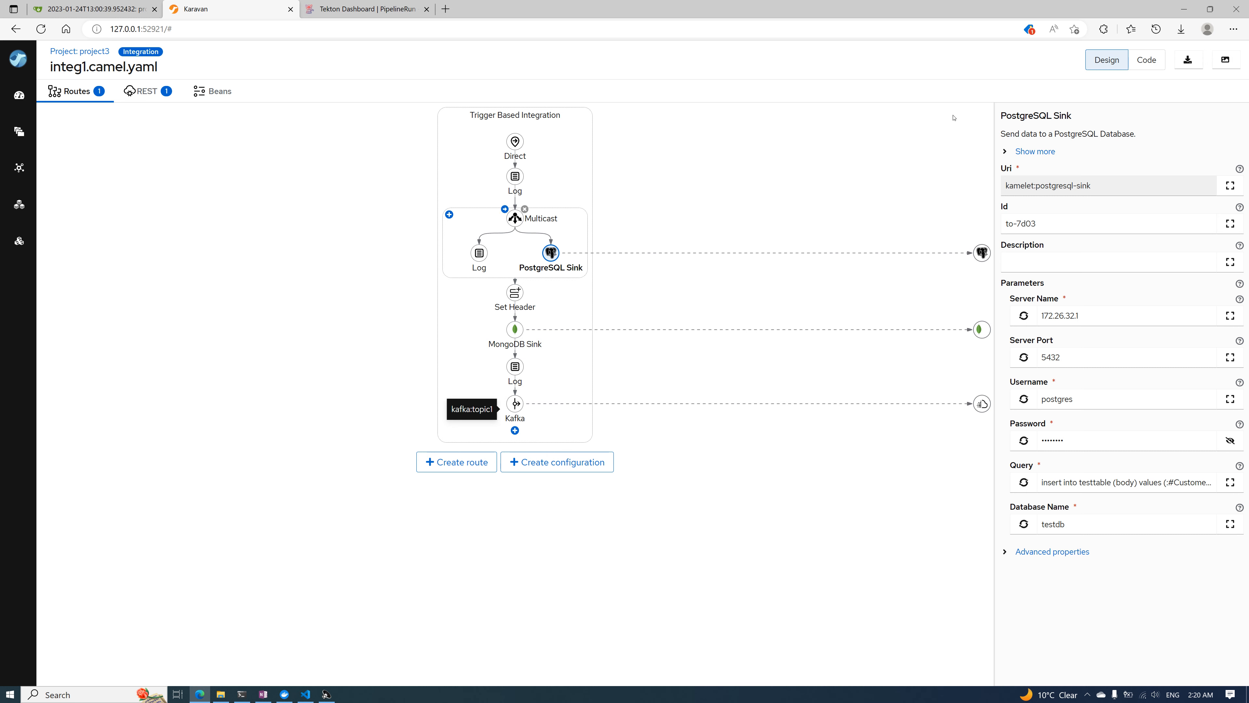
click(1146, 59)
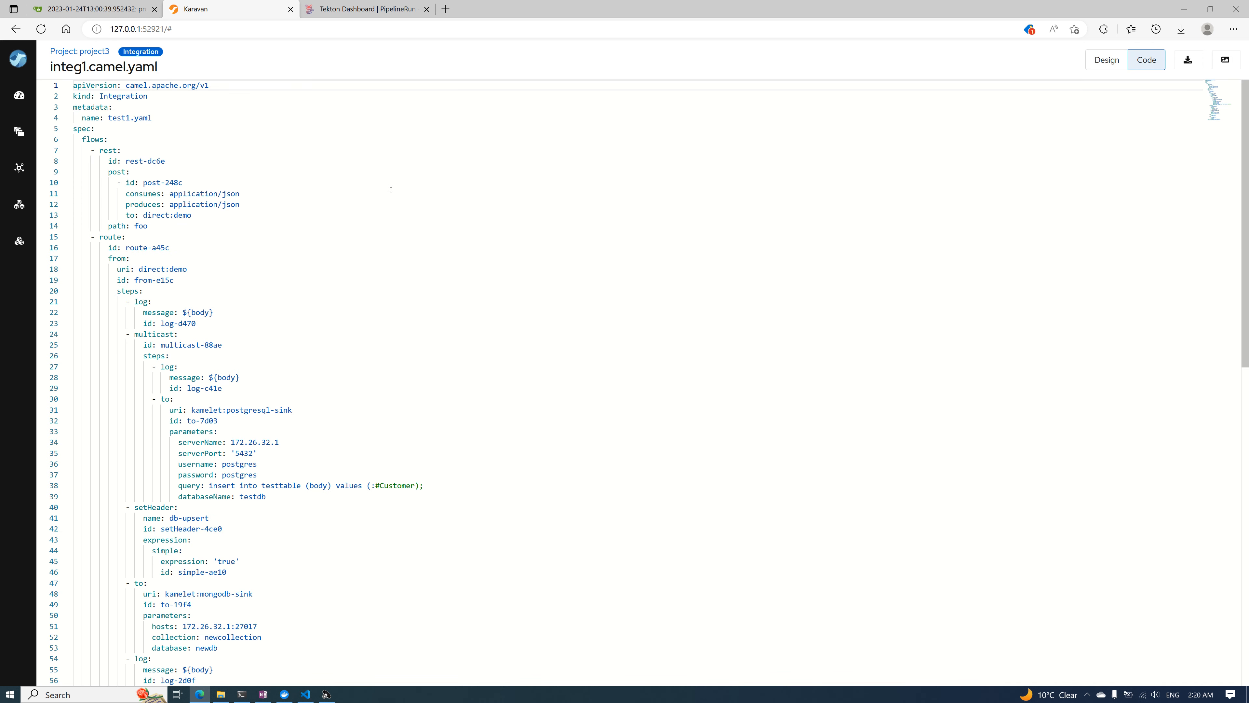
scroll(339, 275, down, 2)
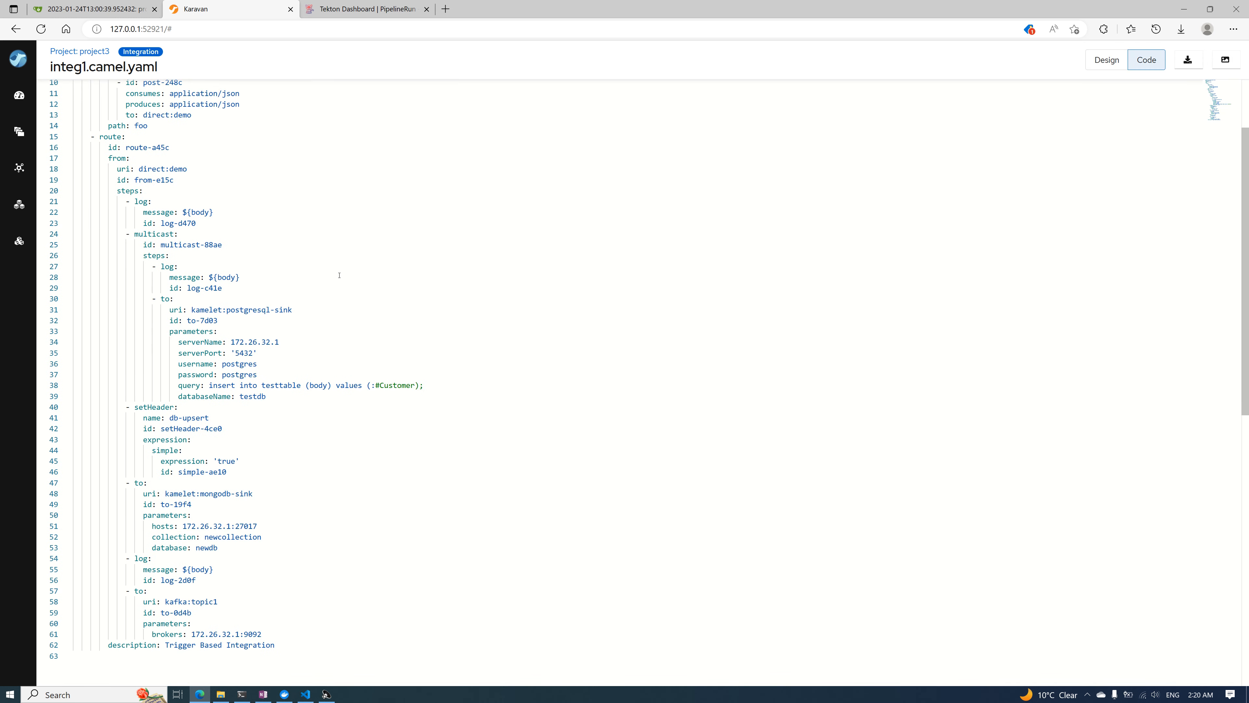
scroll(339, 275, up, 2)
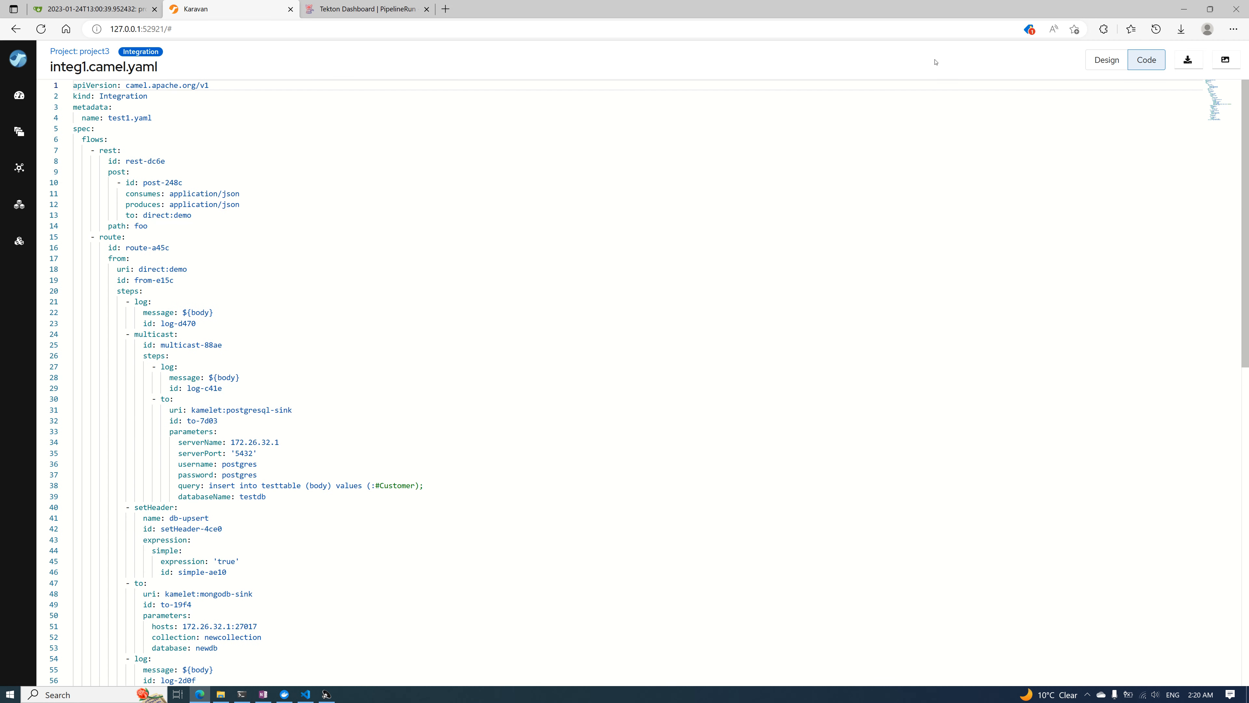
click(1105, 60)
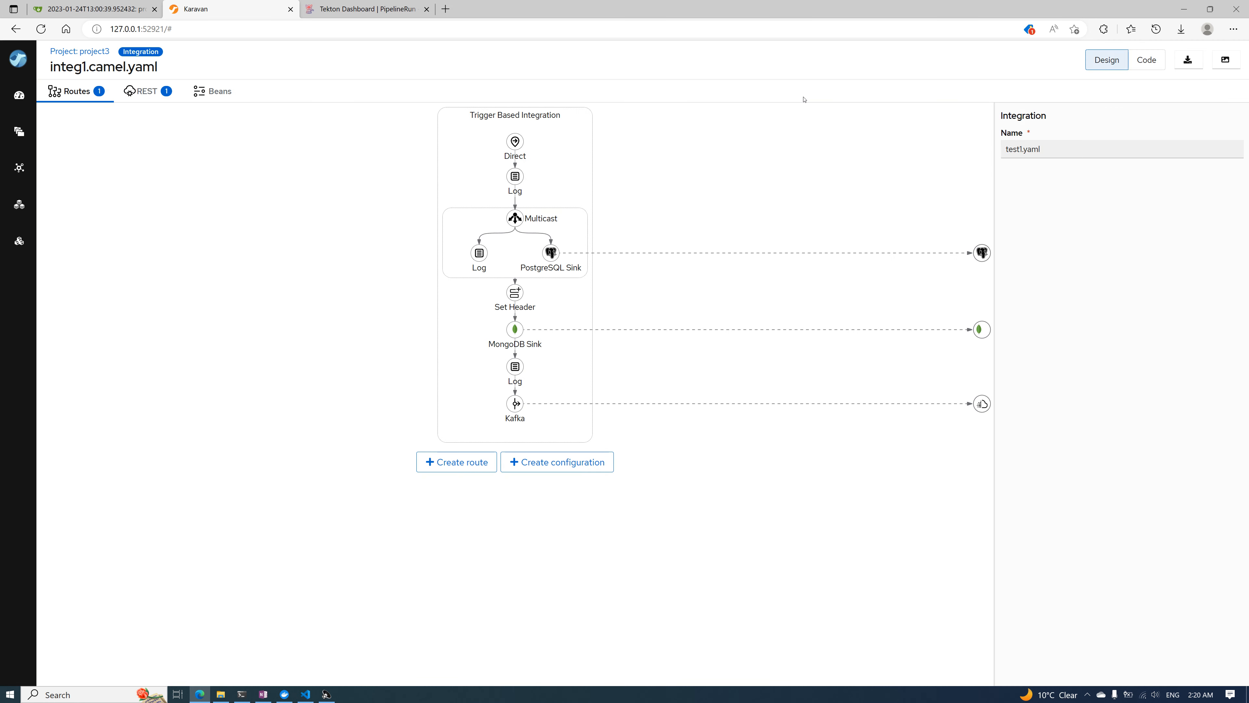
Return to the project3 page and delete its existing deployment
click(92, 52)
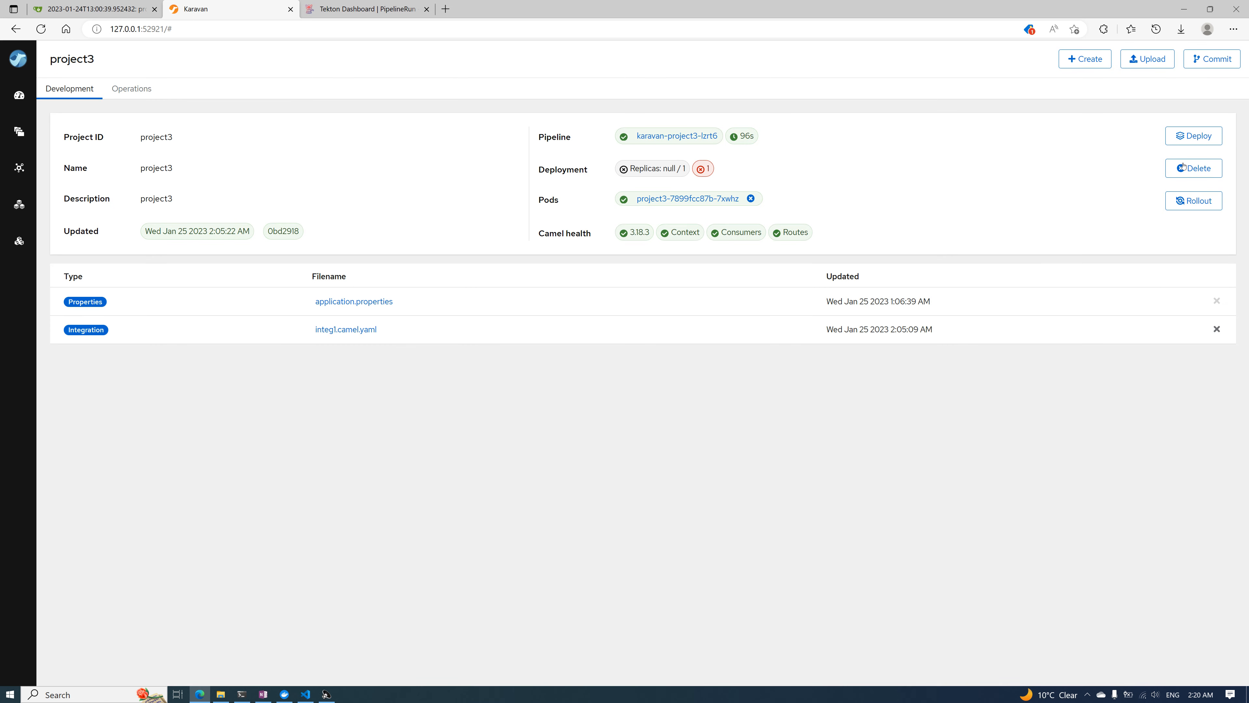
click(1196, 169)
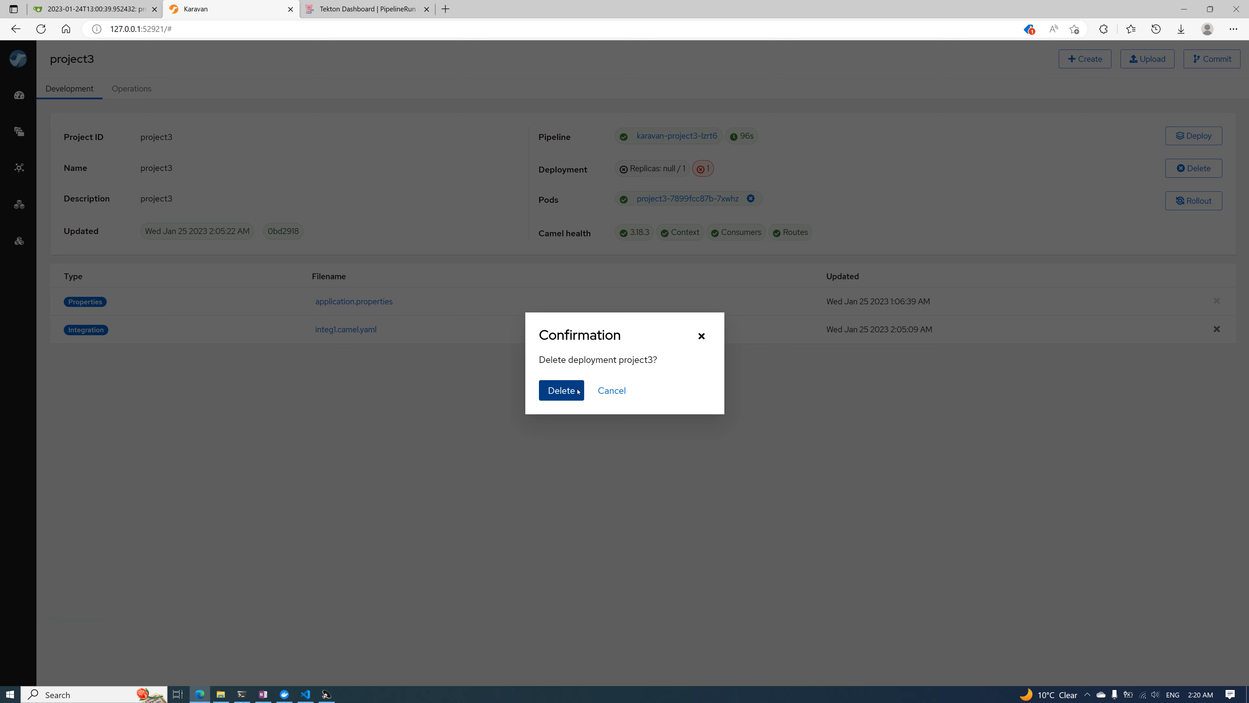
click(575, 390)
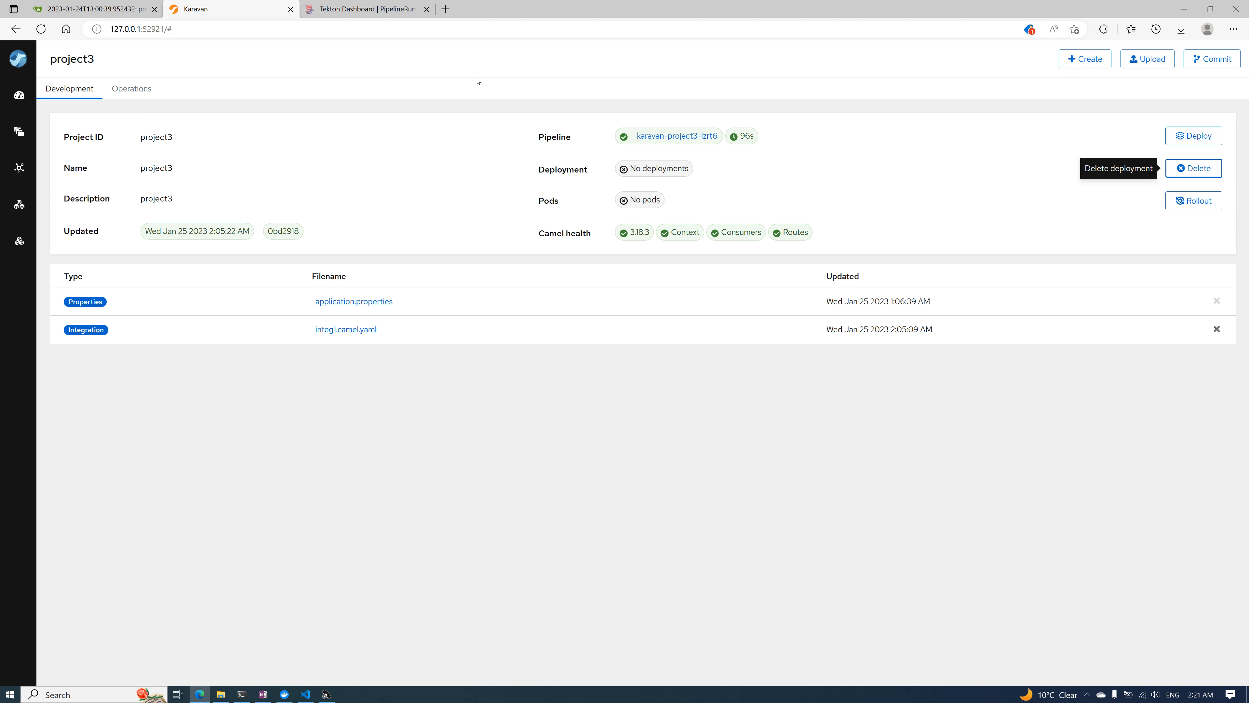
Show the list of pipeline runs in the Tekton Dashboard and deploy project3 again from Karavan
click(366, 9)
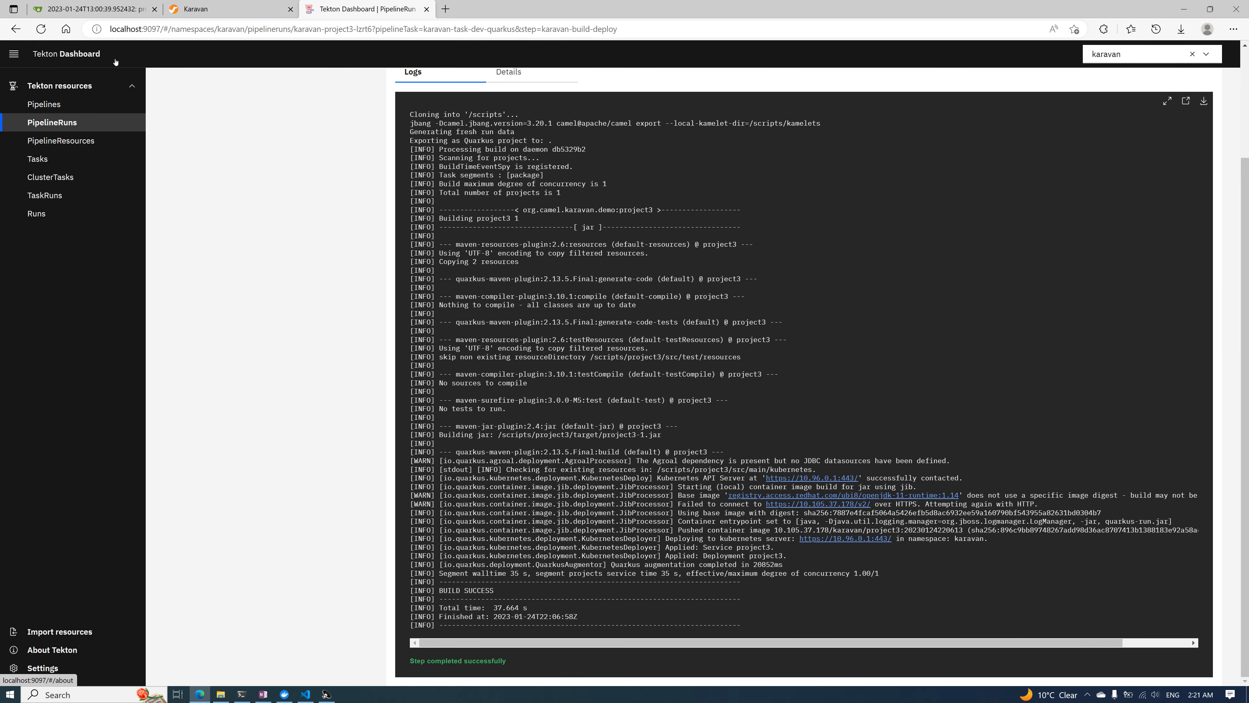
click(57, 124)
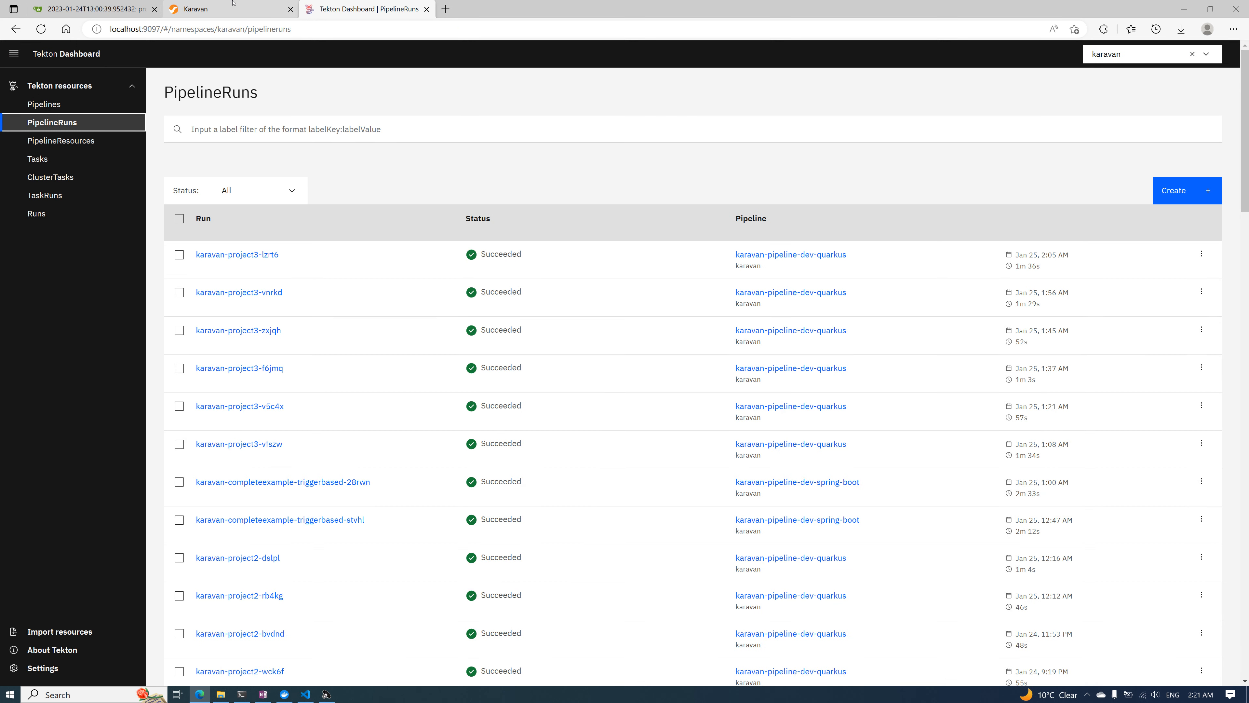
click(233, 3)
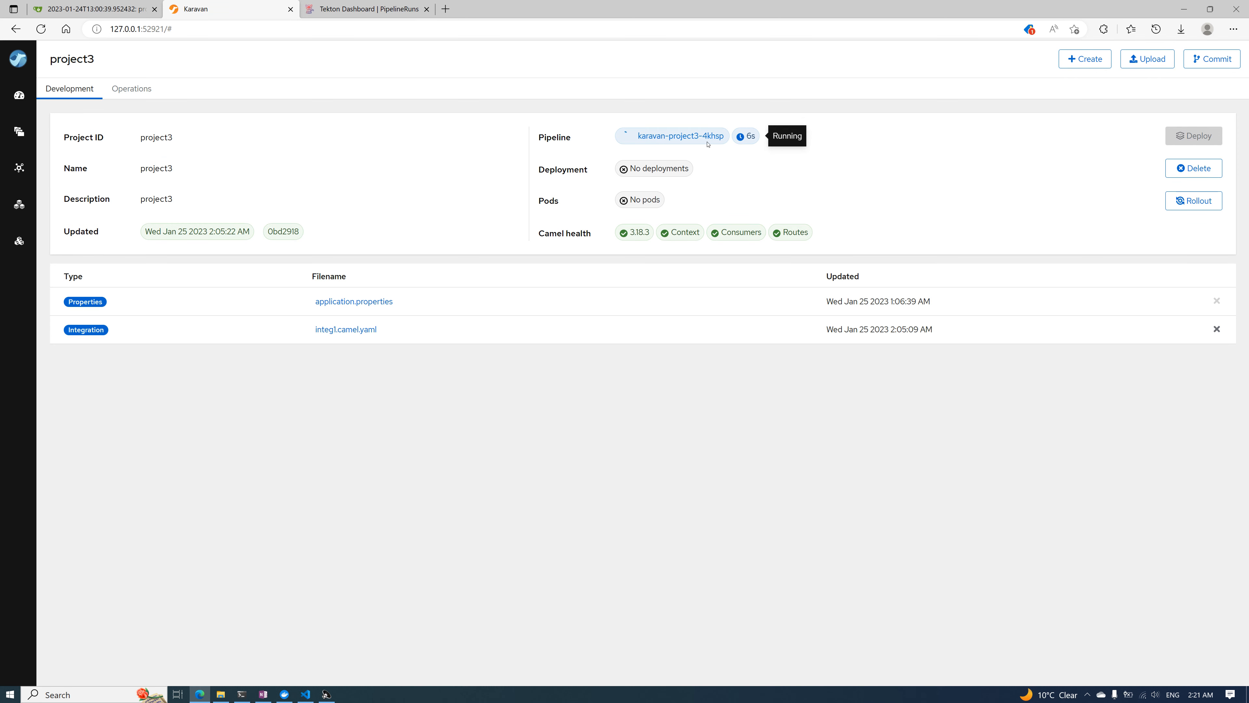
Open the build log of project3's running pipeline in the Tekton Dashboard and revisit the integ1.camel.yaml route in Karavan
click(369, 9)
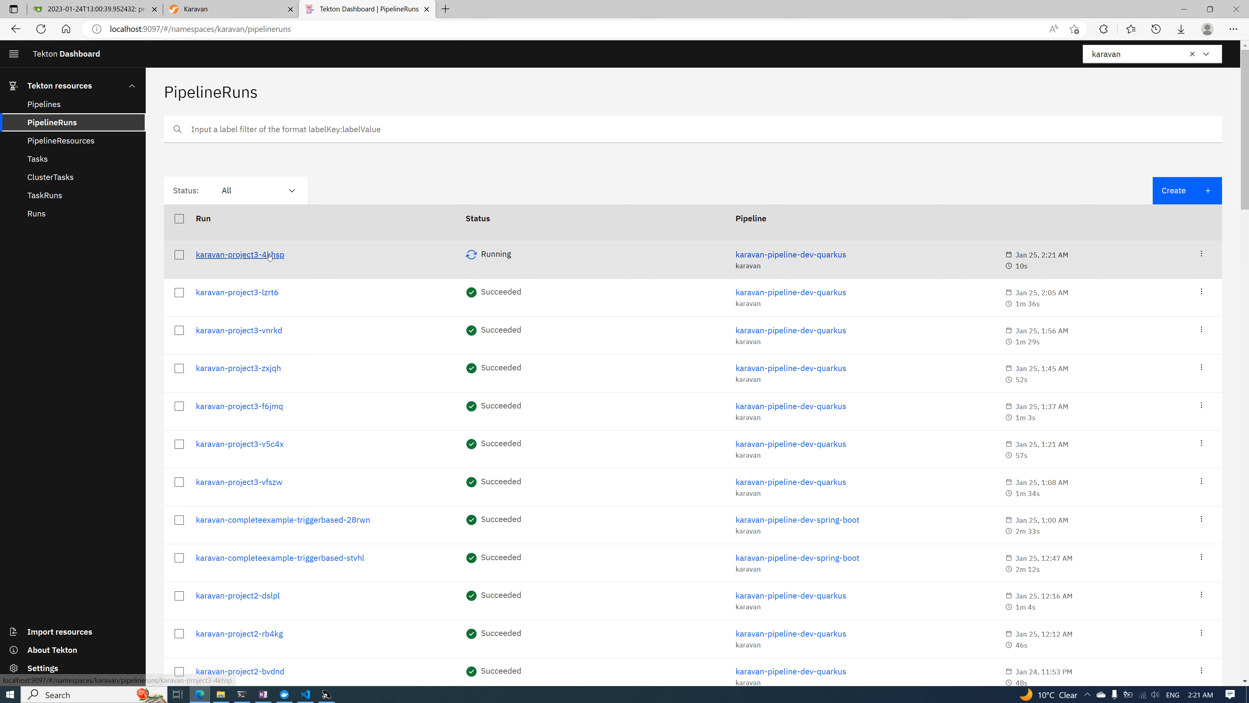
click(270, 256)
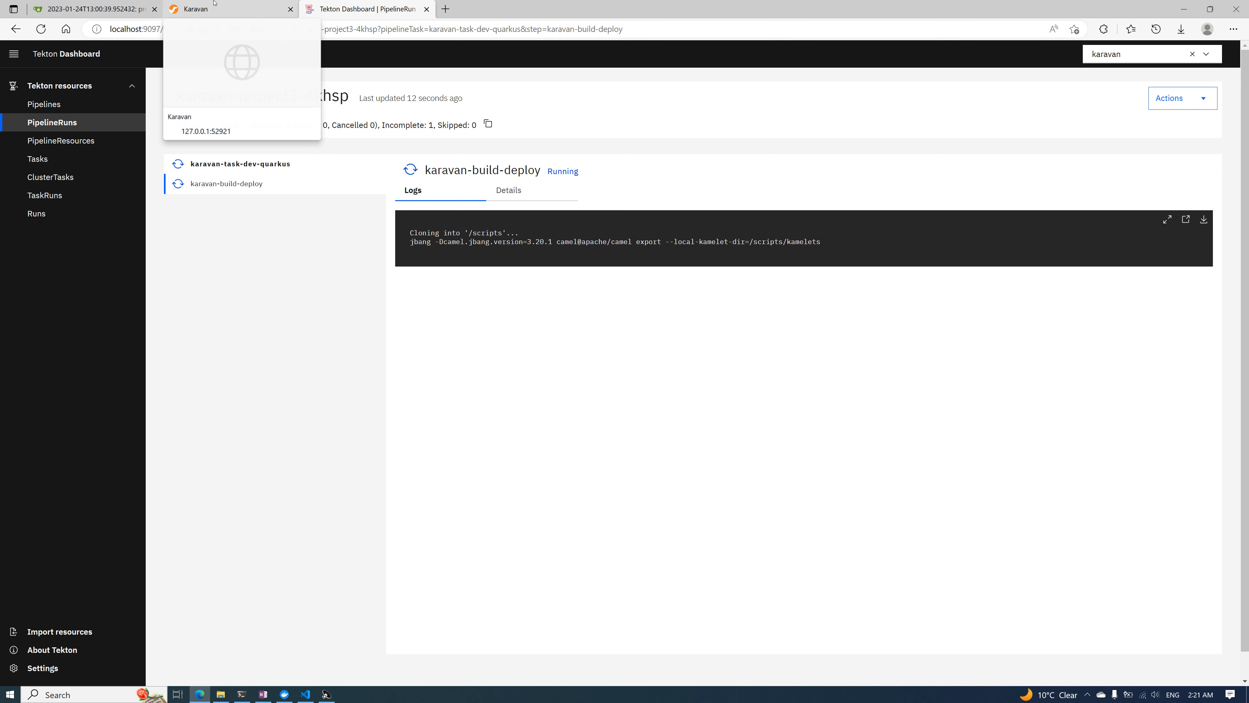
click(231, 9)
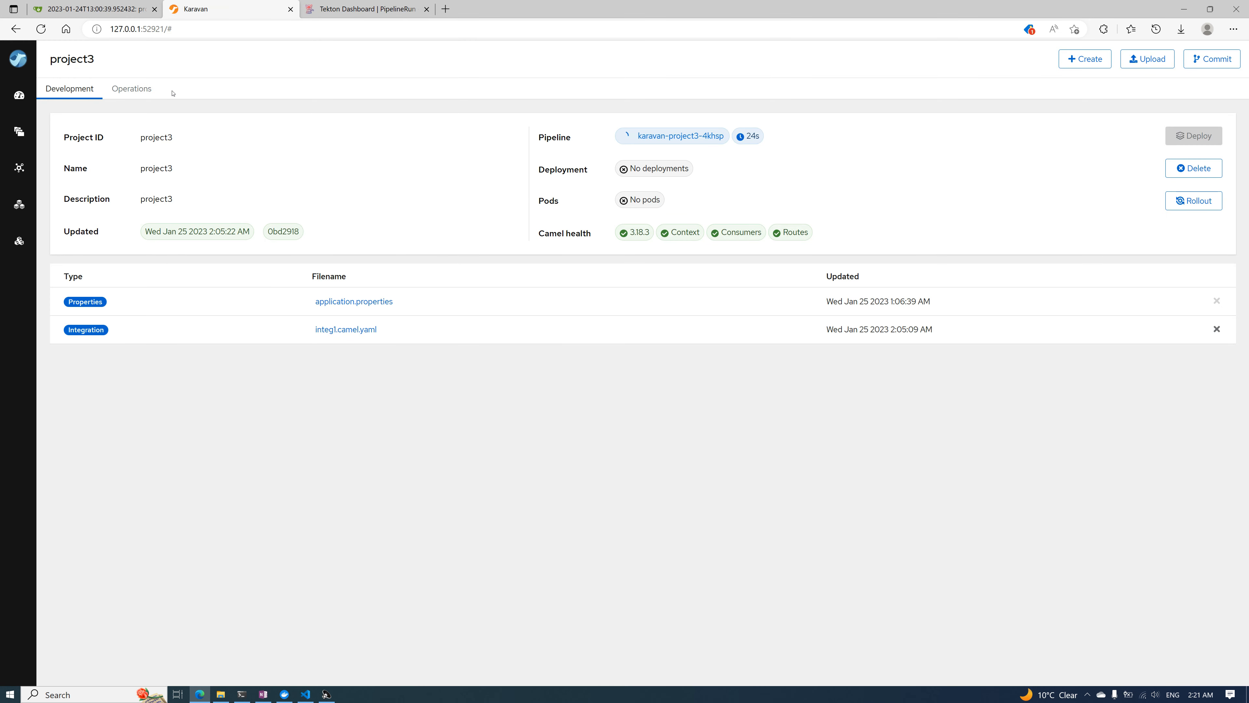
click(353, 330)
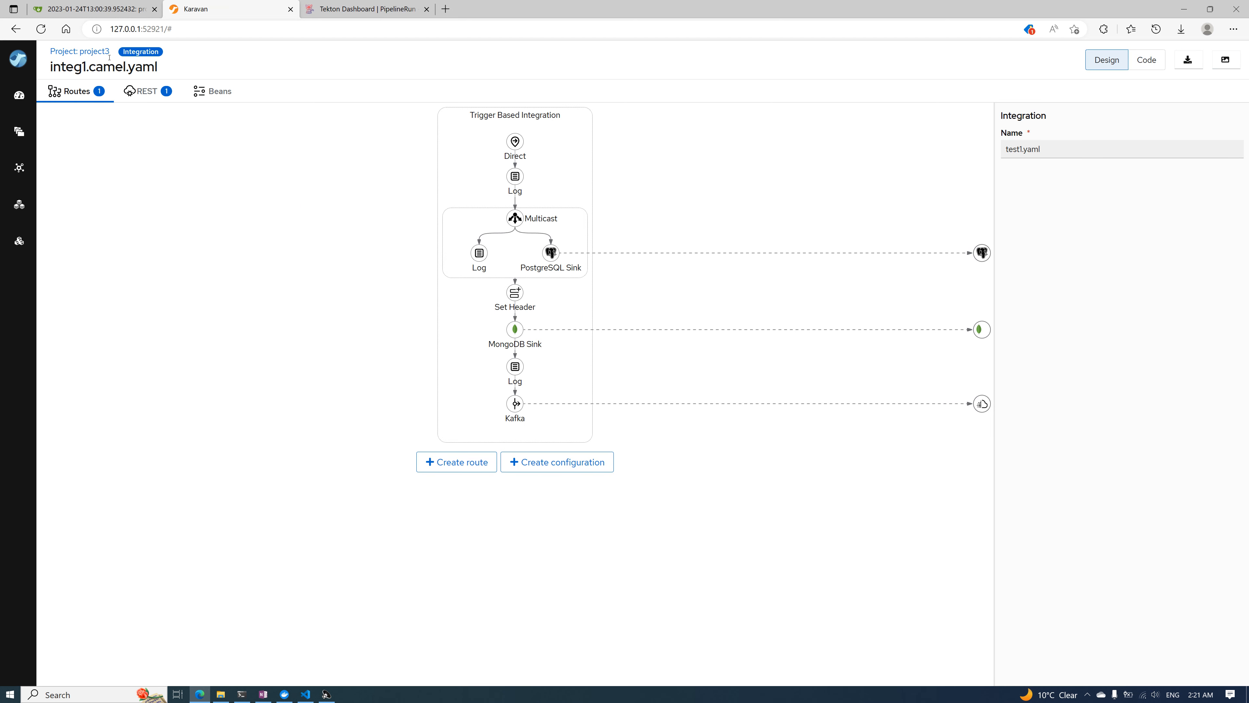
click(93, 52)
click(363, 9)
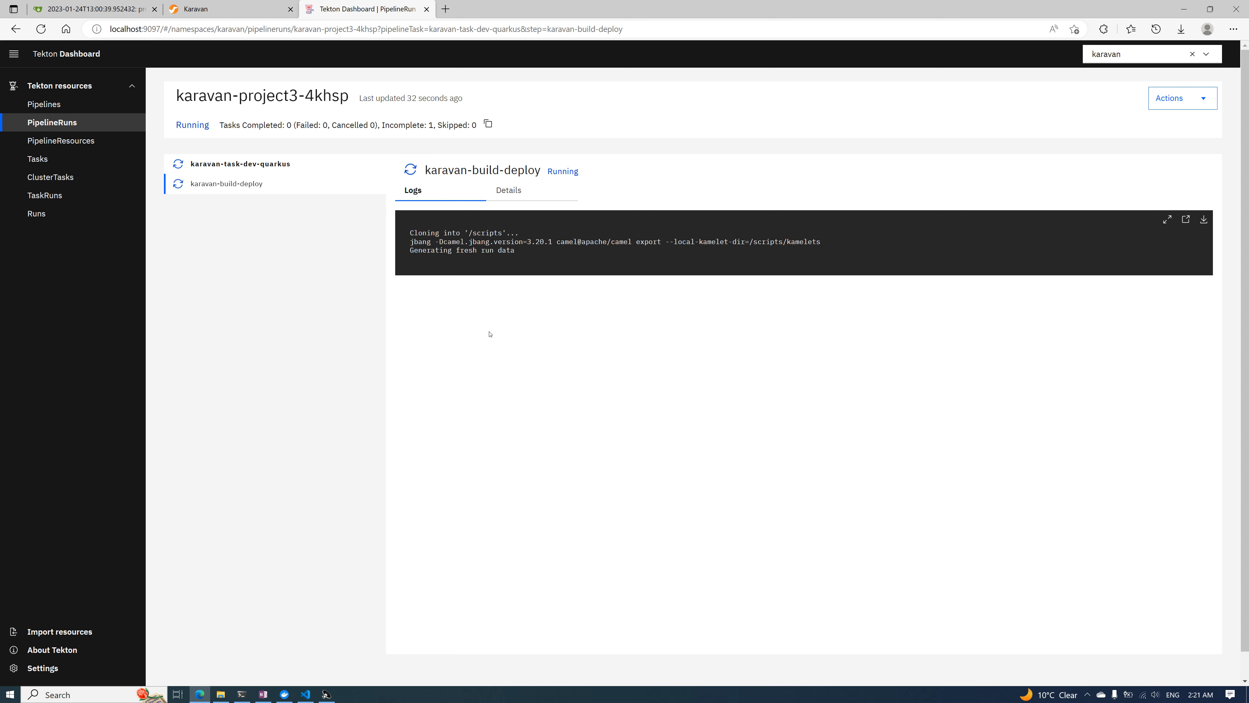
Switch to Visual Studio Code and check the documents of newcollection in the MongoDB database newdb
click(306, 694)
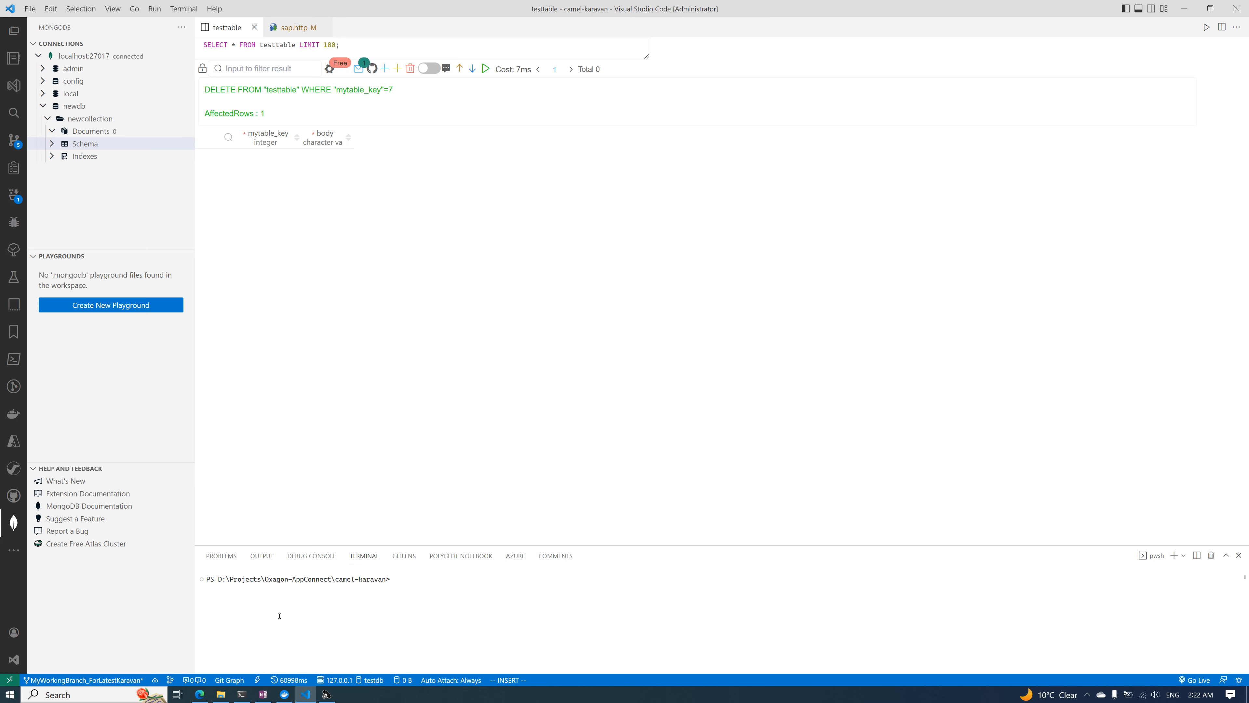
click(282, 693)
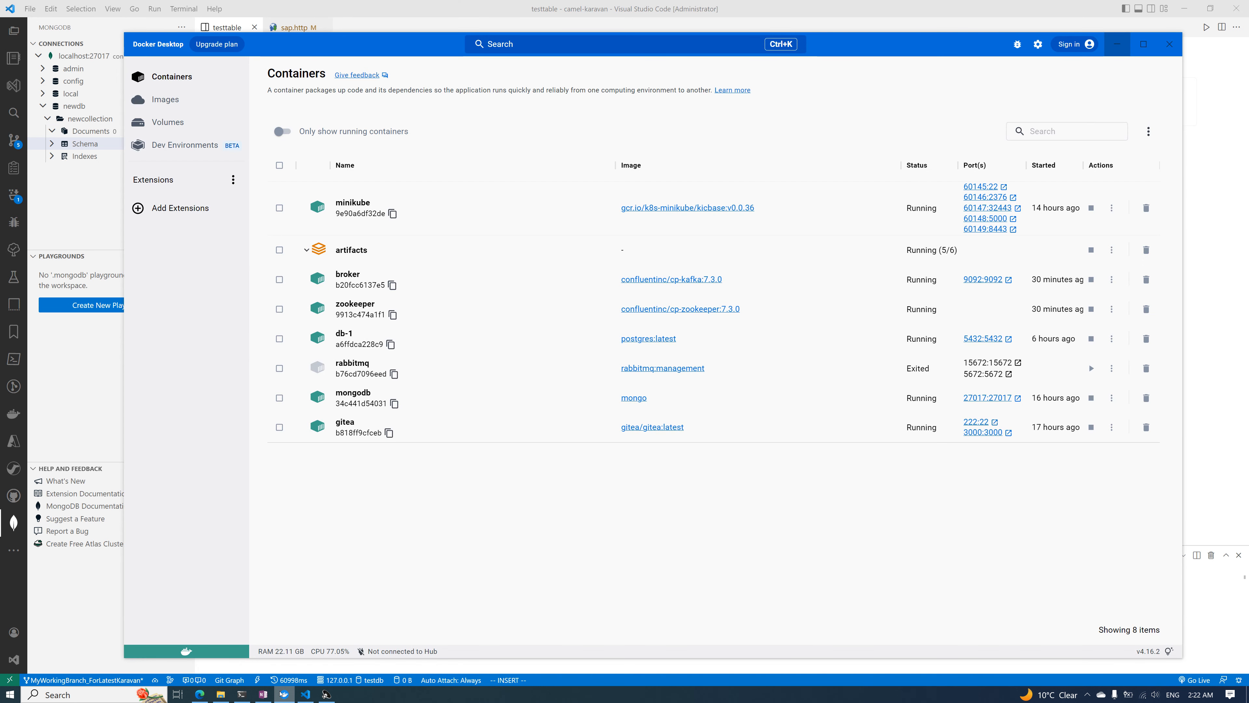
click(283, 693)
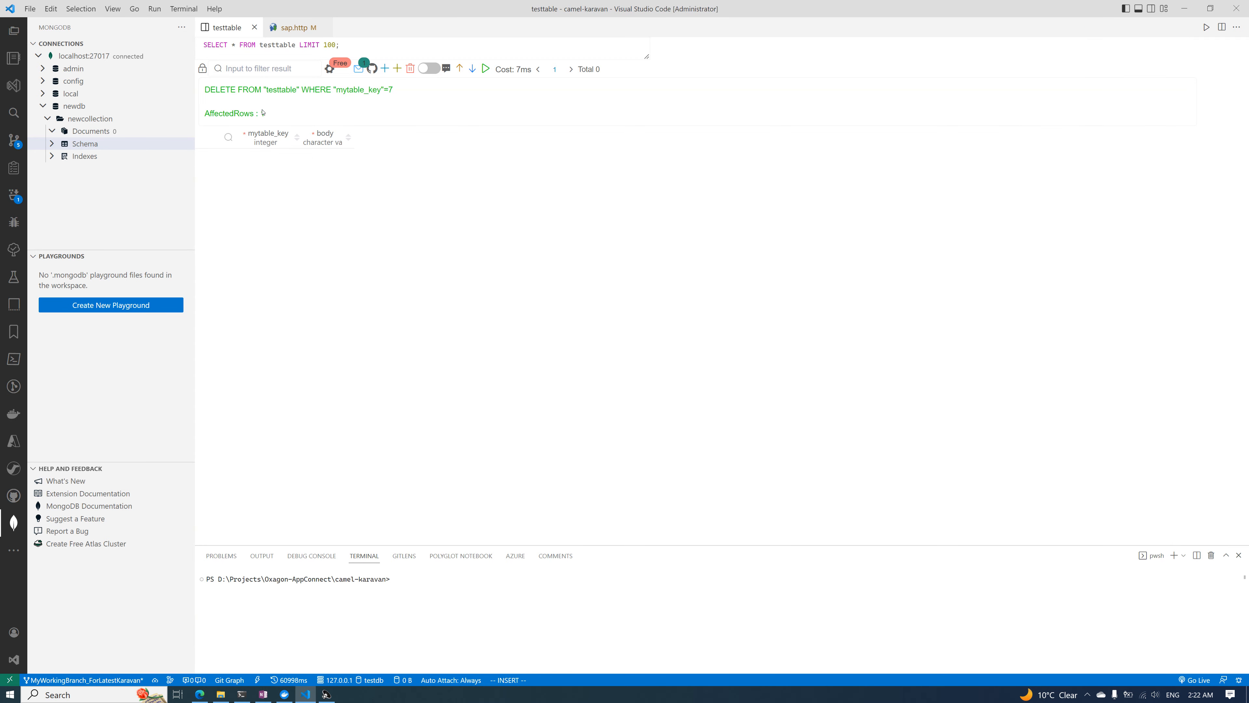
click(162, 127)
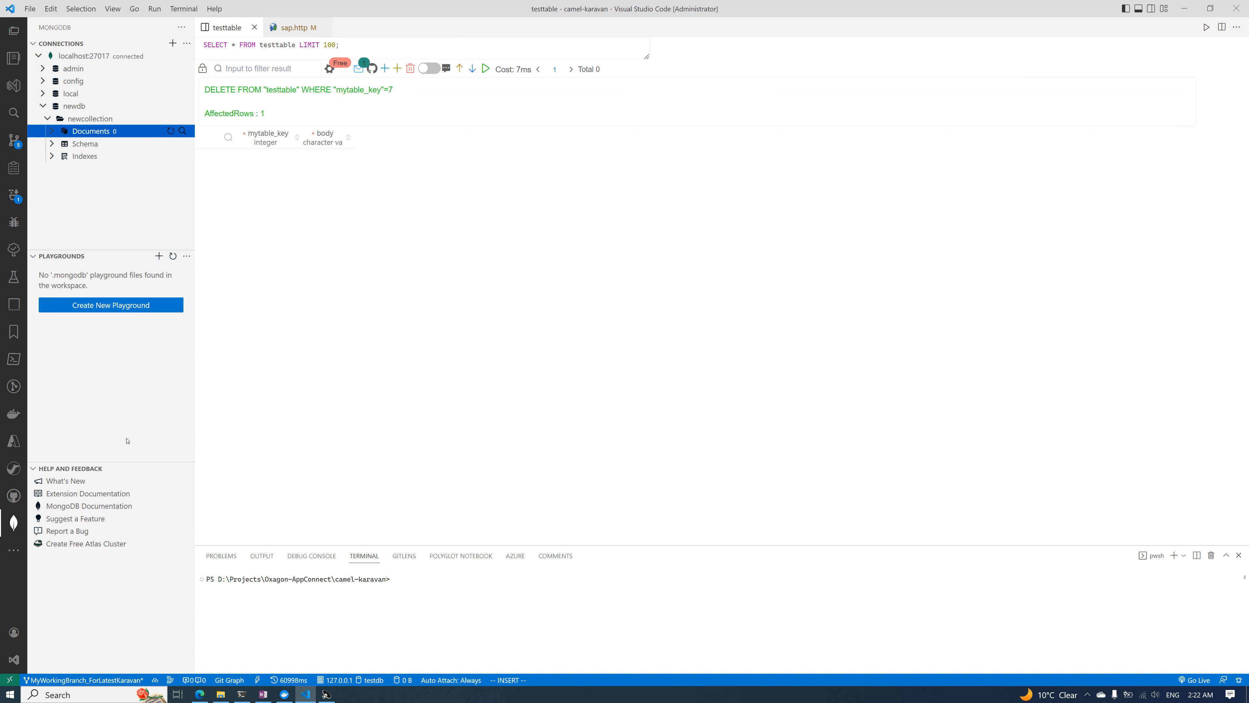
Open testtable from the PostgreSQL database testdb to examine its rows
click(13, 550)
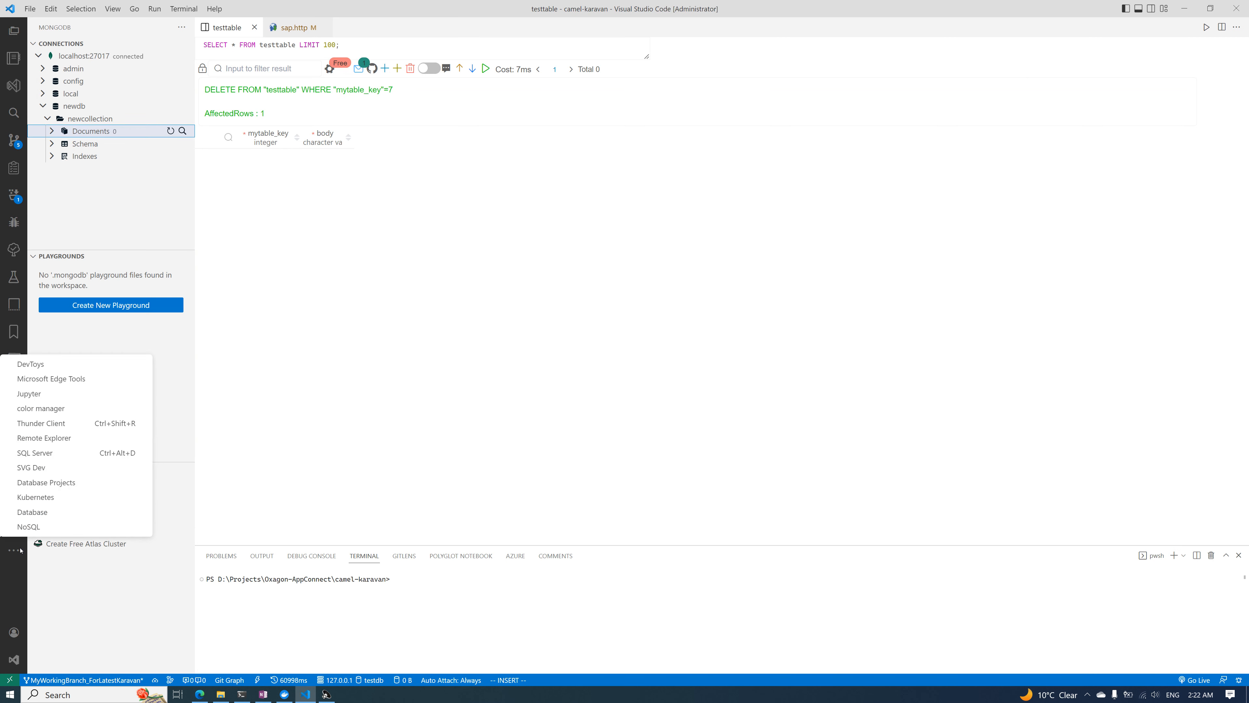
click(32, 514)
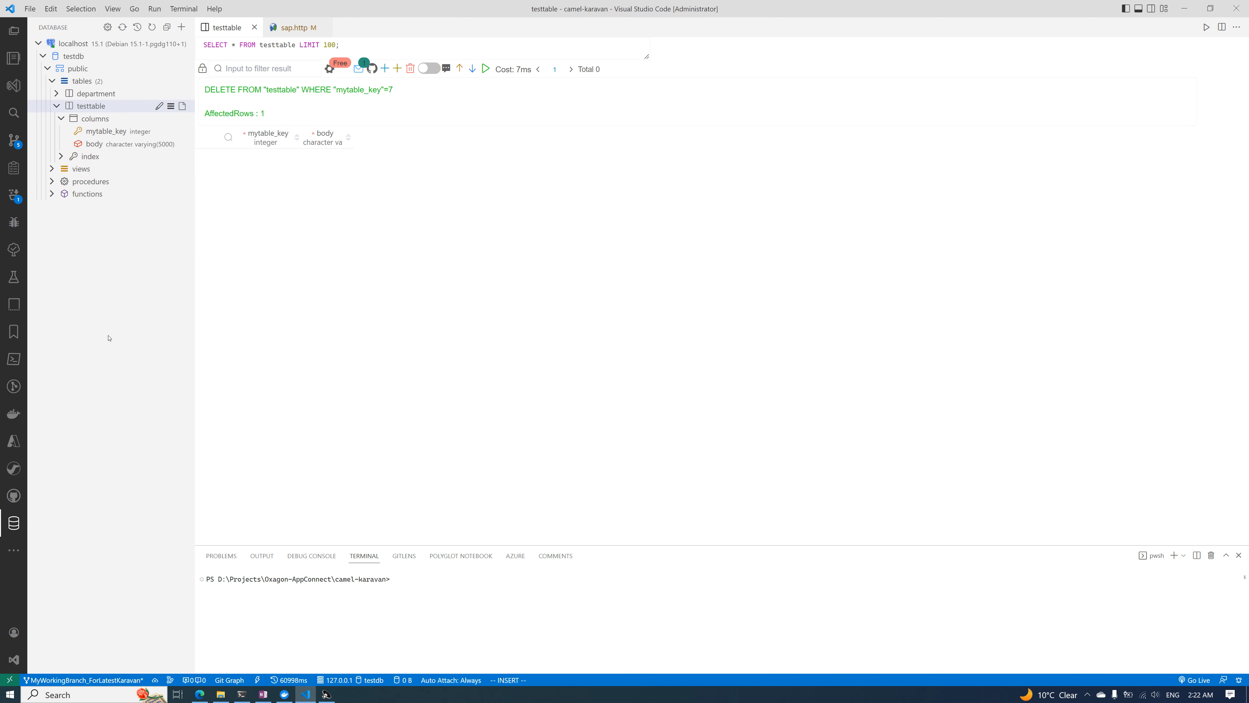
click(81, 105)
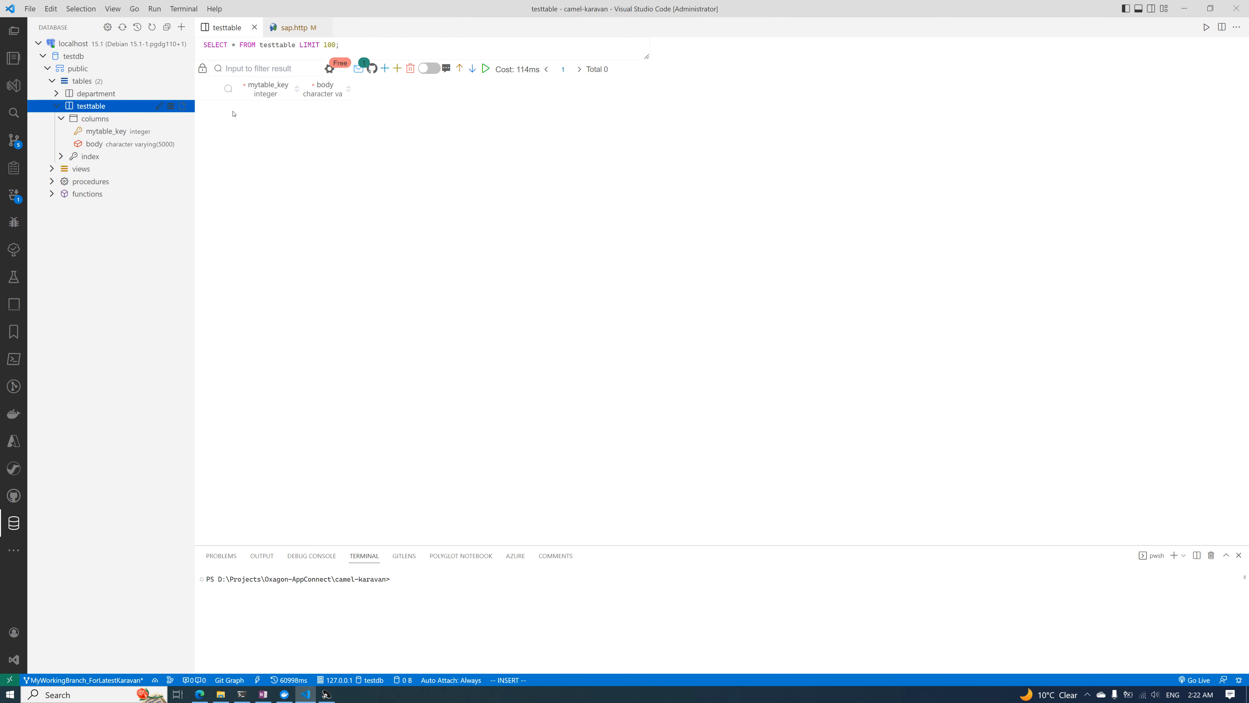
click(223, 91)
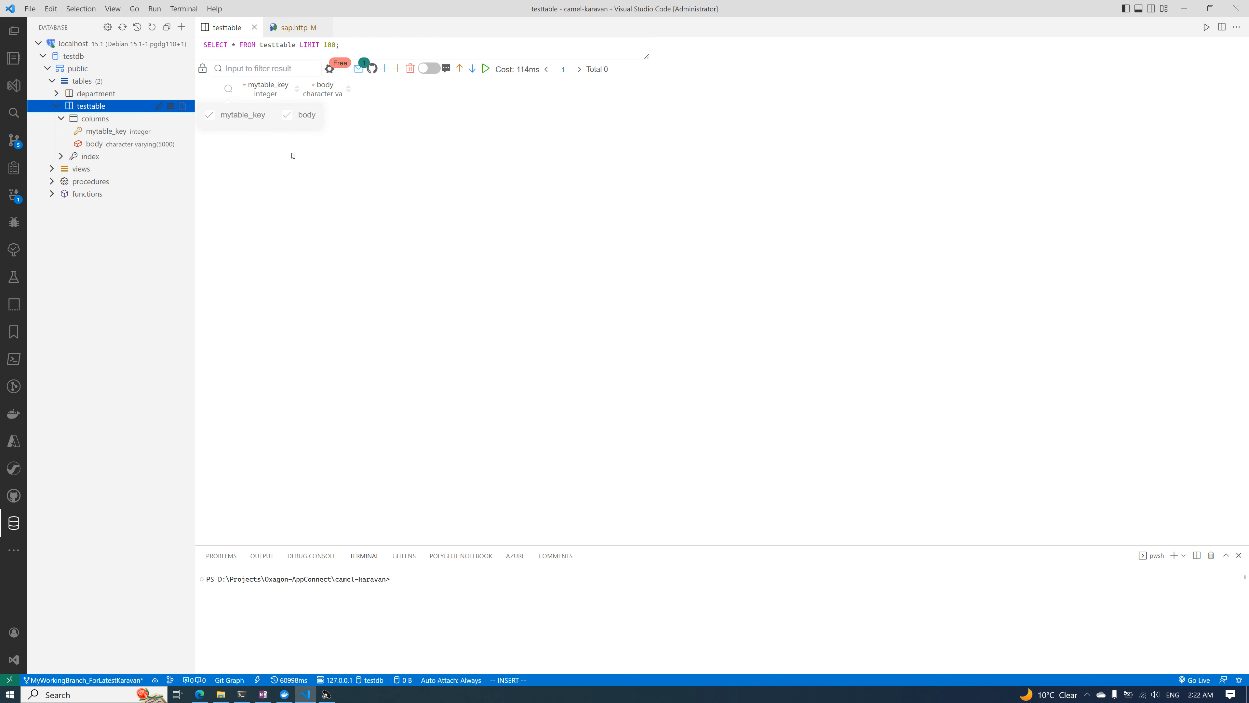
click(312, 225)
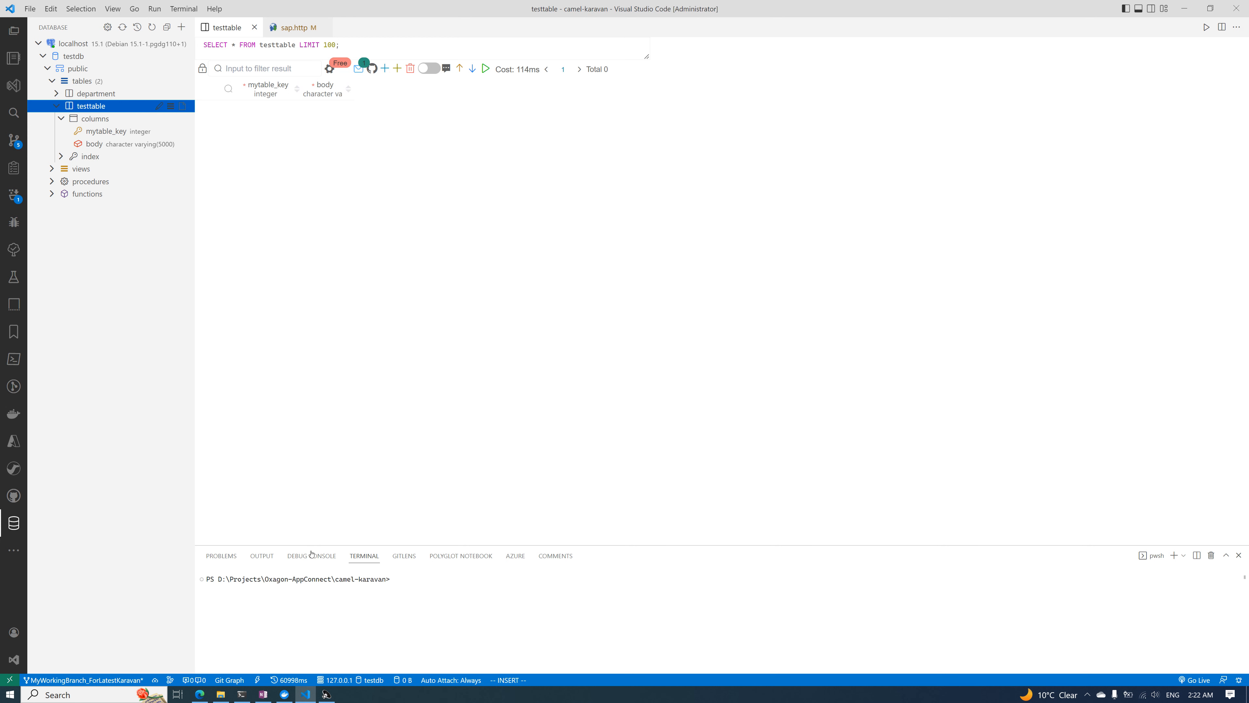
Switch back to the browser and check project3's deployment status in Karavan and its build log in the Tekton Dashboard
click(206, 697)
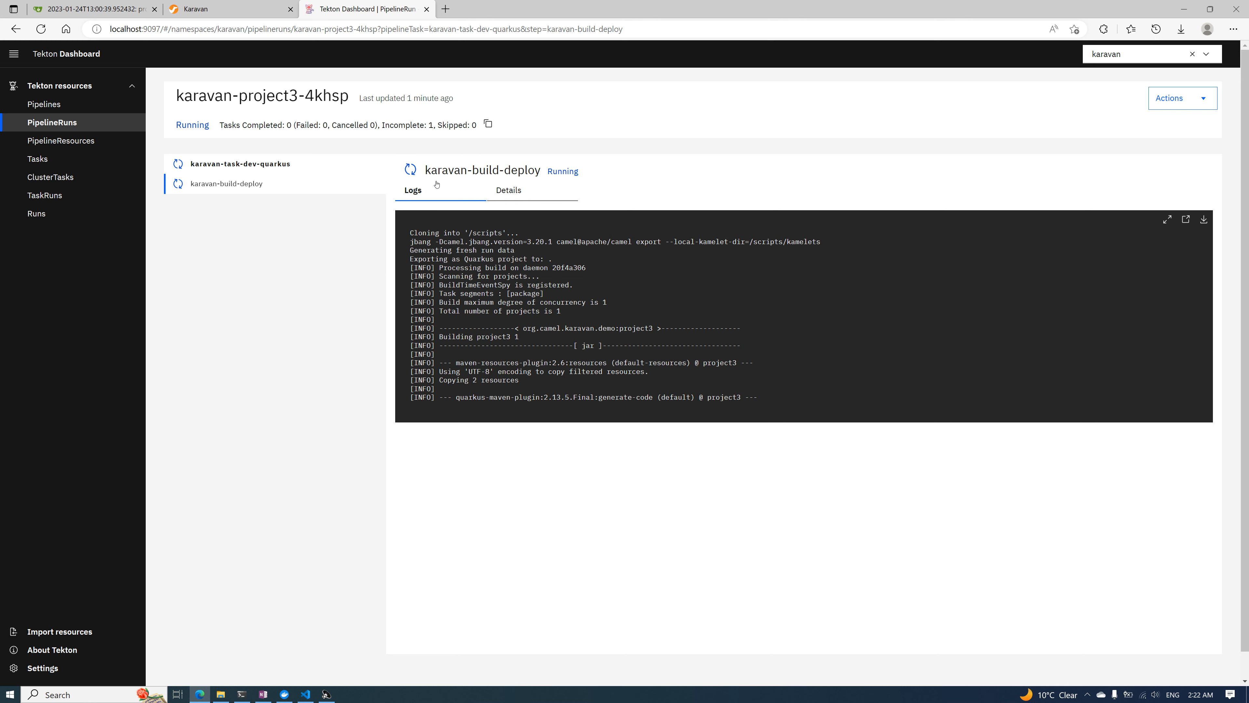
click(234, 12)
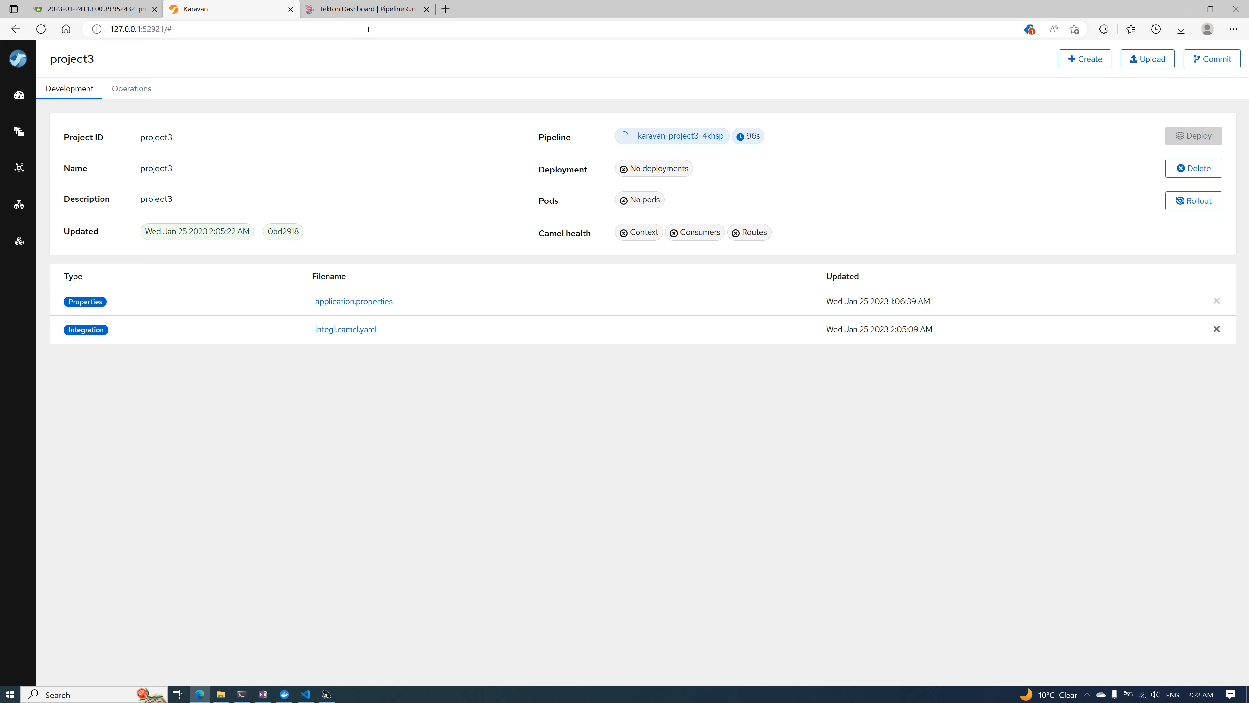
click(358, 13)
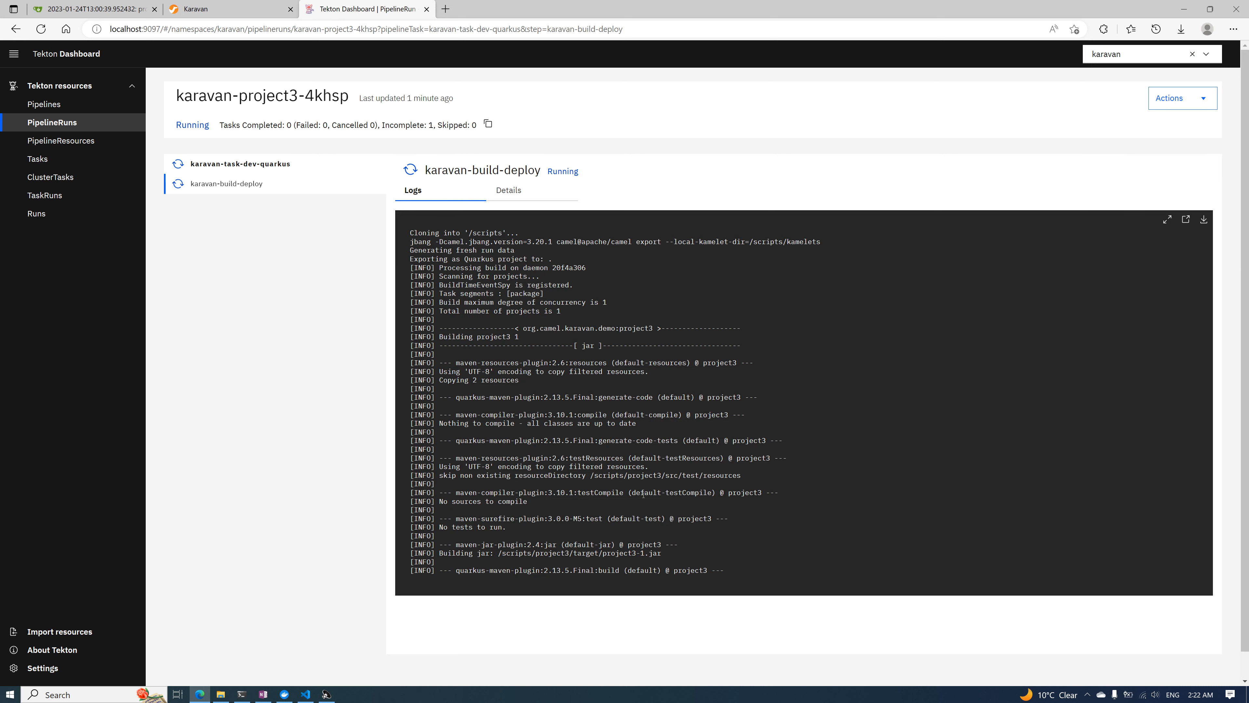
scroll(643, 494, down, 1)
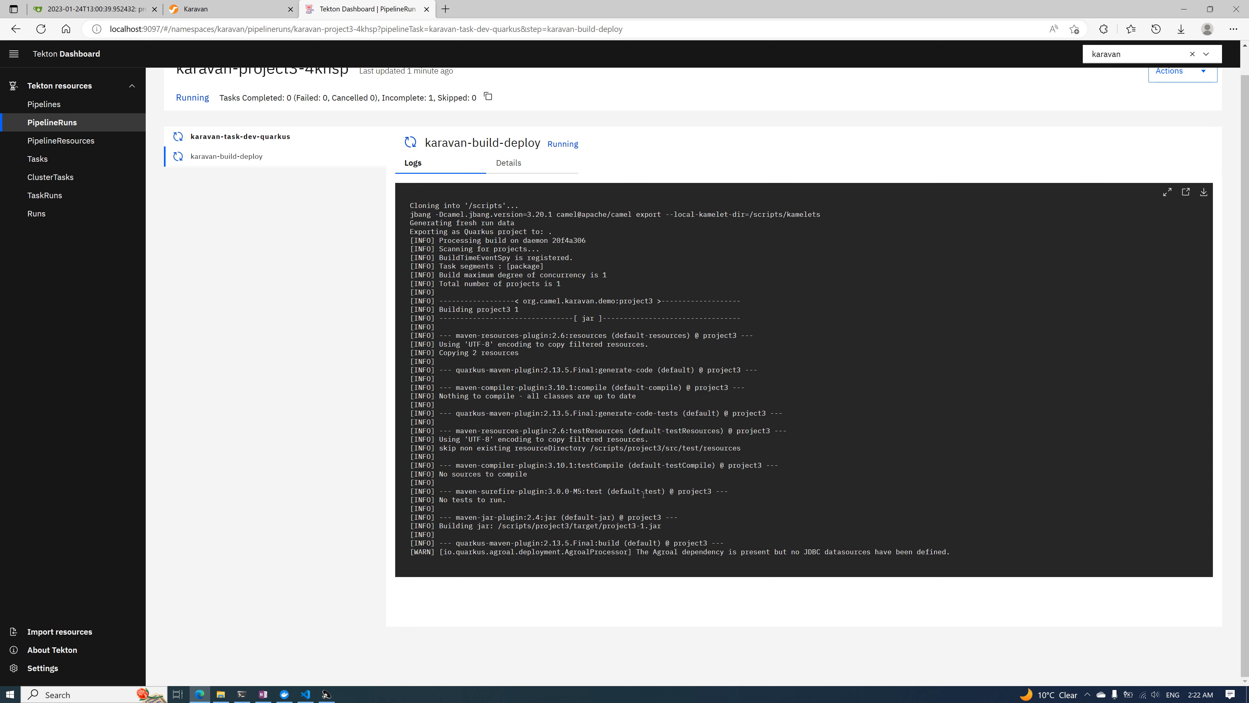
scroll(643, 494, up, 1)
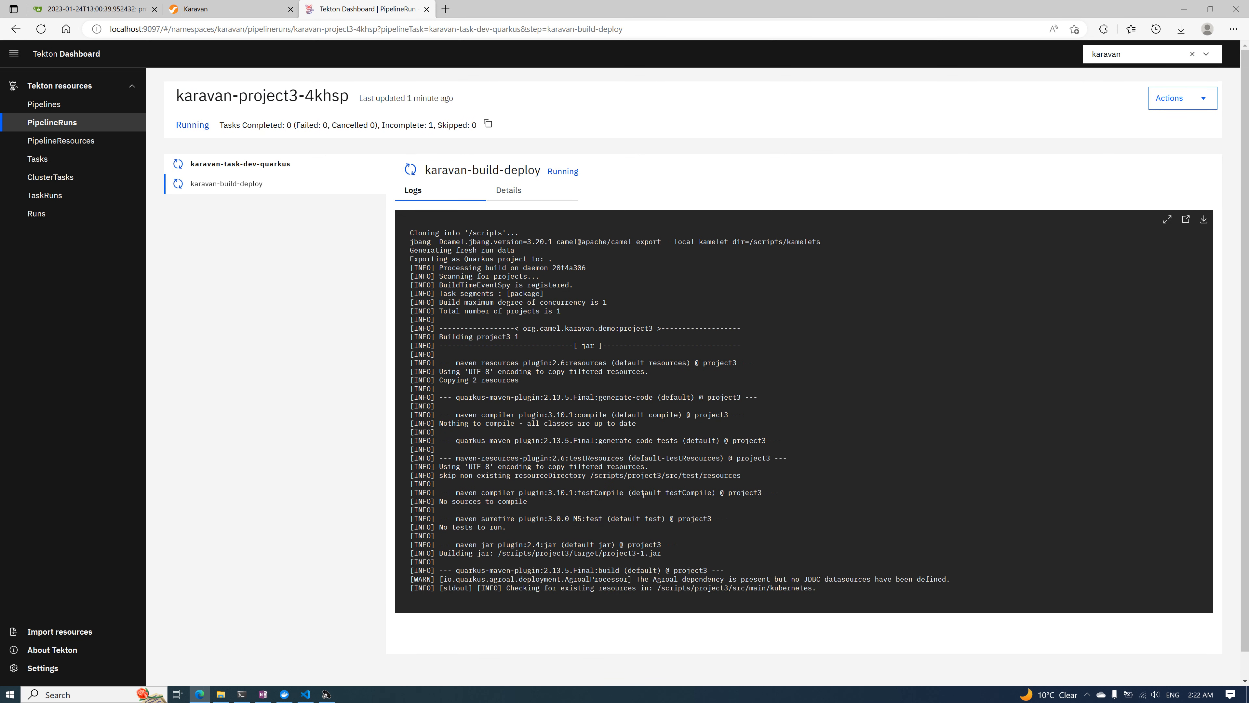
scroll(642, 494, down, 1)
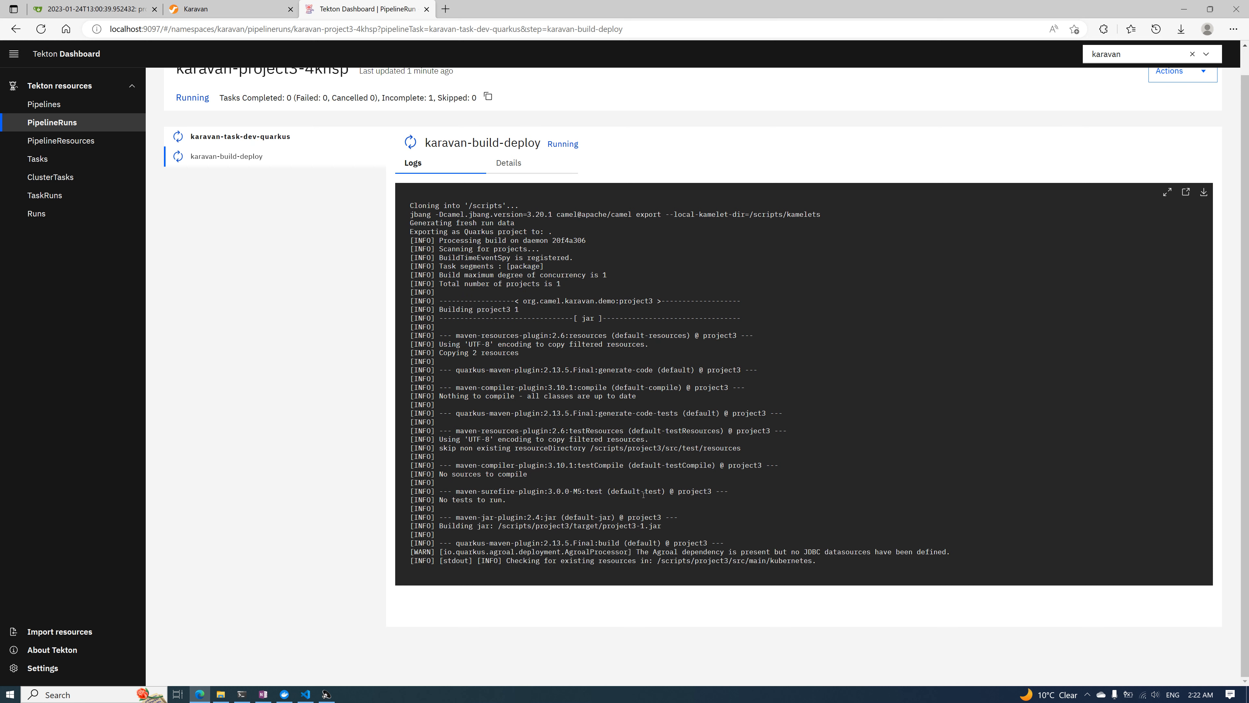
Open the projects list in Karavan and check the build log of project3's pipeline run in the Tekton Dashboard
scroll(642, 495, up, 1)
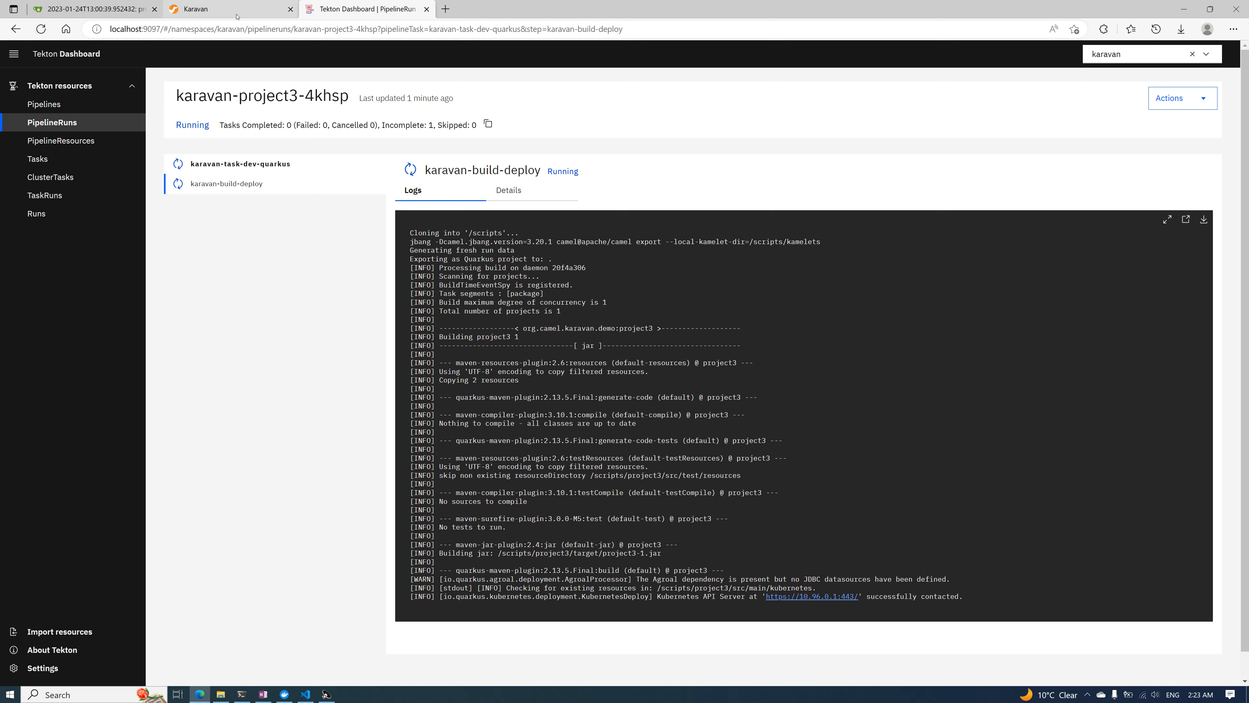
click(221, 9)
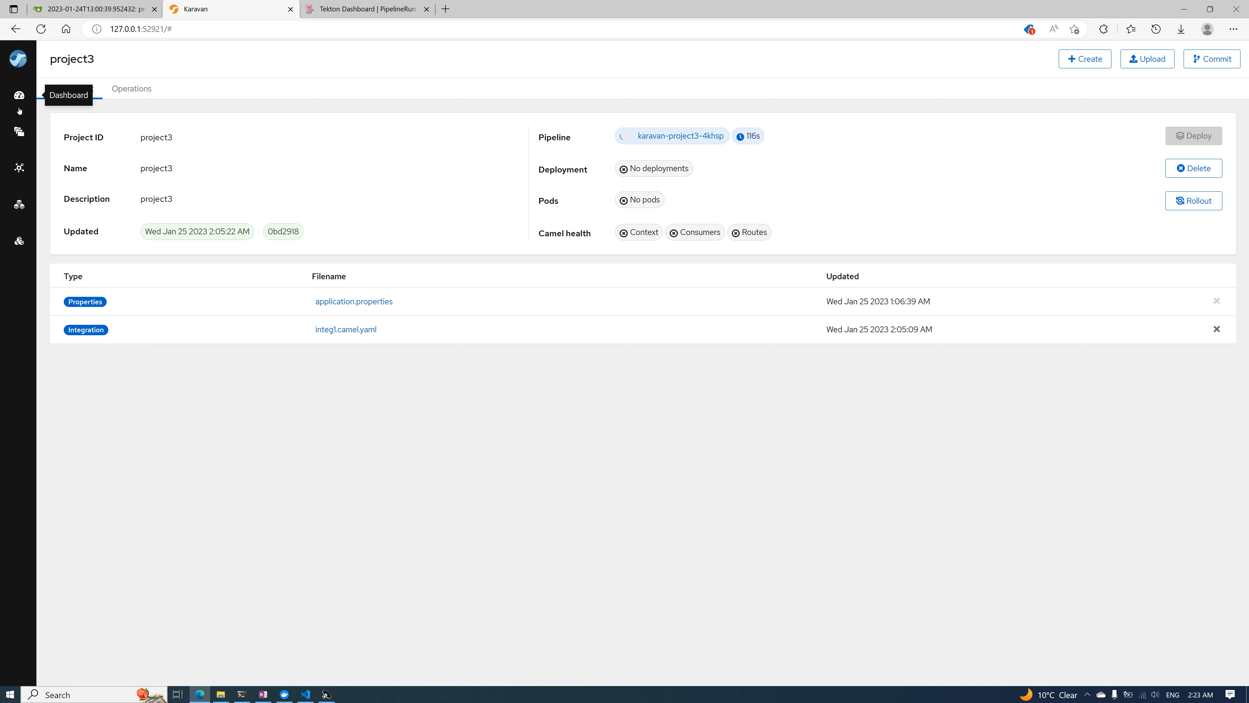
click(19, 138)
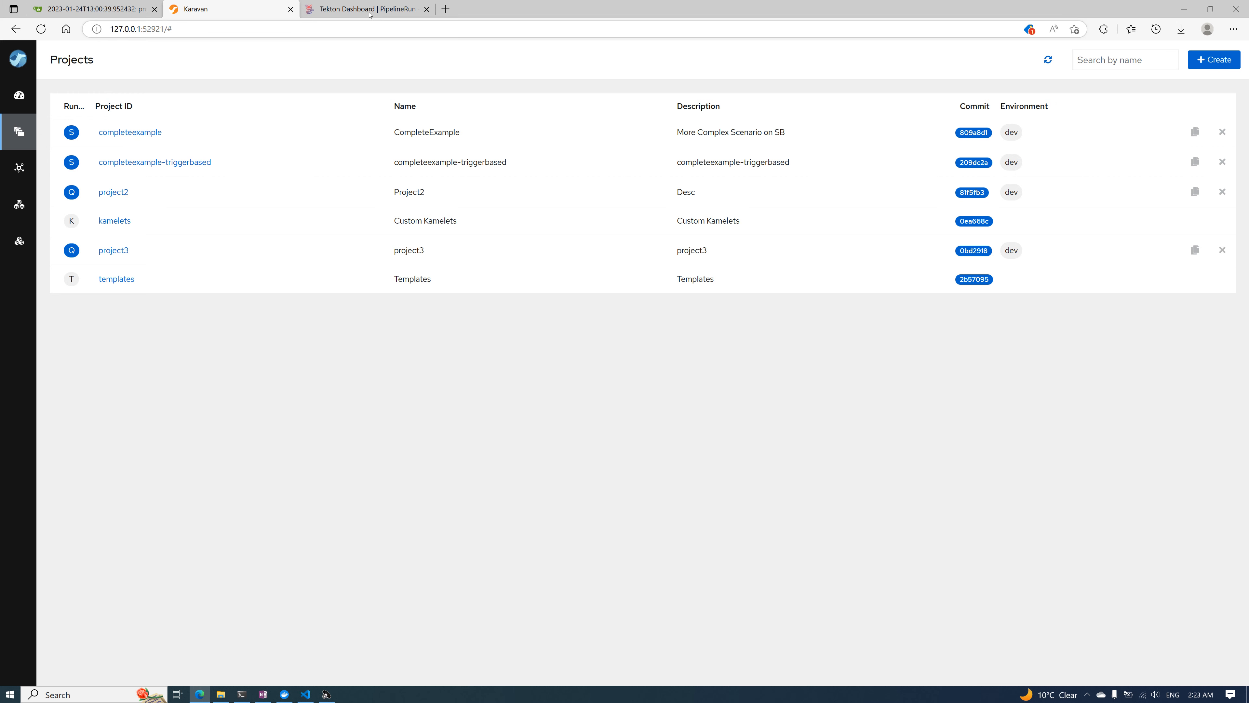
key(ctrl+Tab)
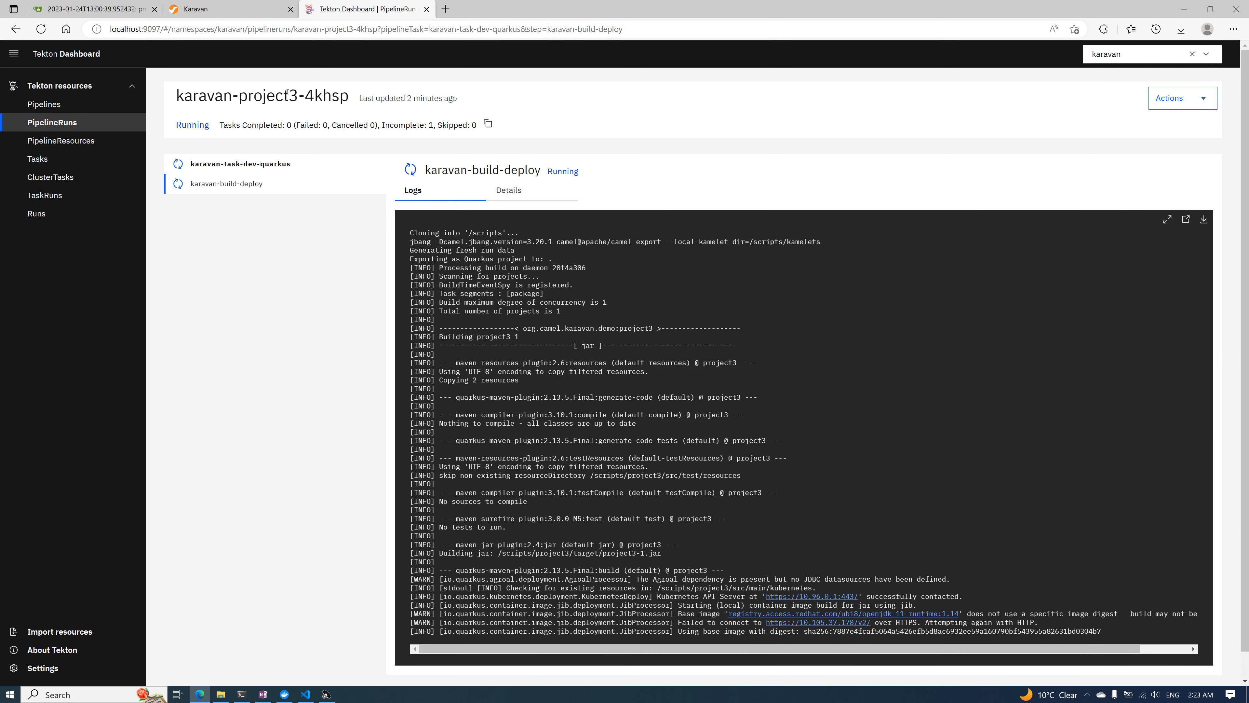
Open ce-integration-2.camel.yaml from the completeexample project in Karavan and inspect its Timer Source and HTTPS (Secure) steps
click(232, 10)
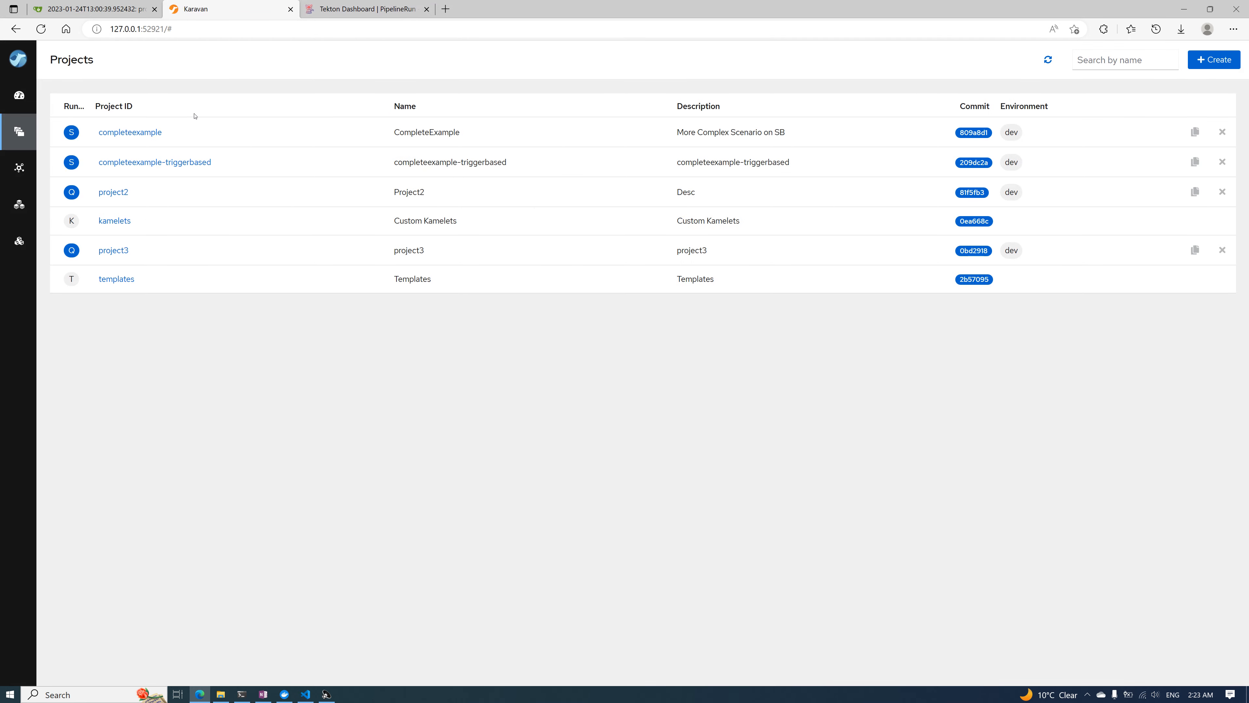
click(136, 131)
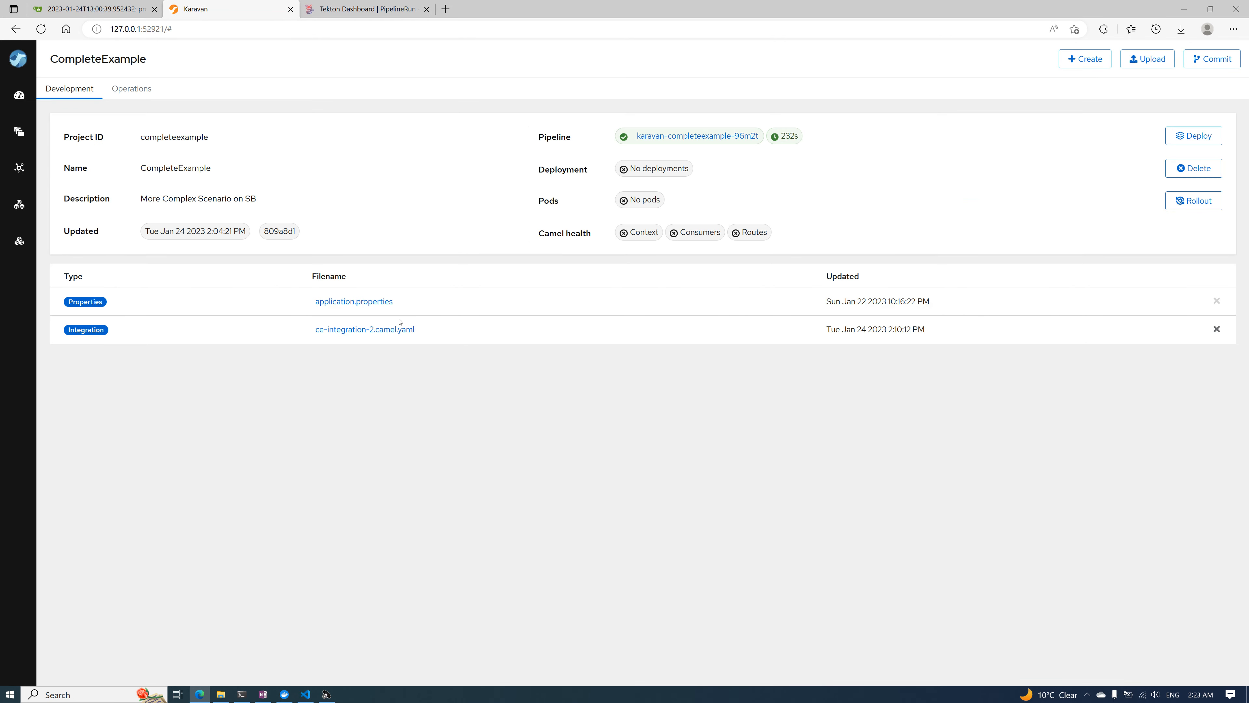
click(388, 329)
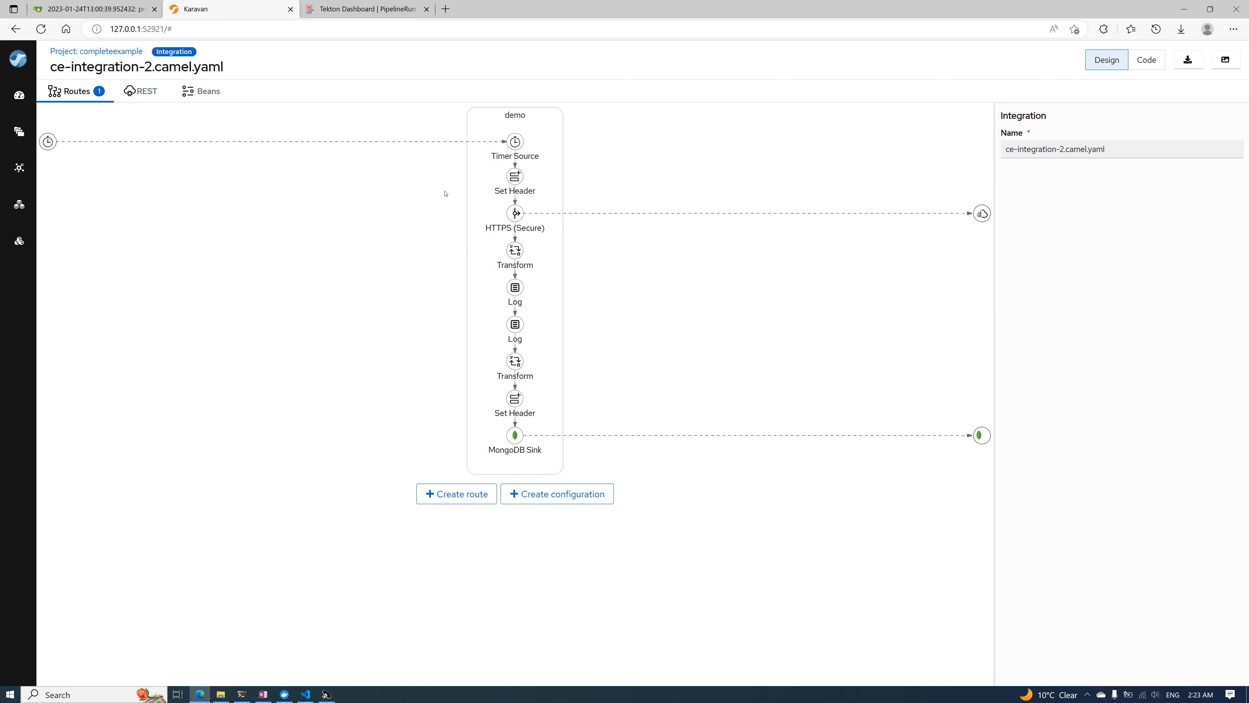
click(515, 146)
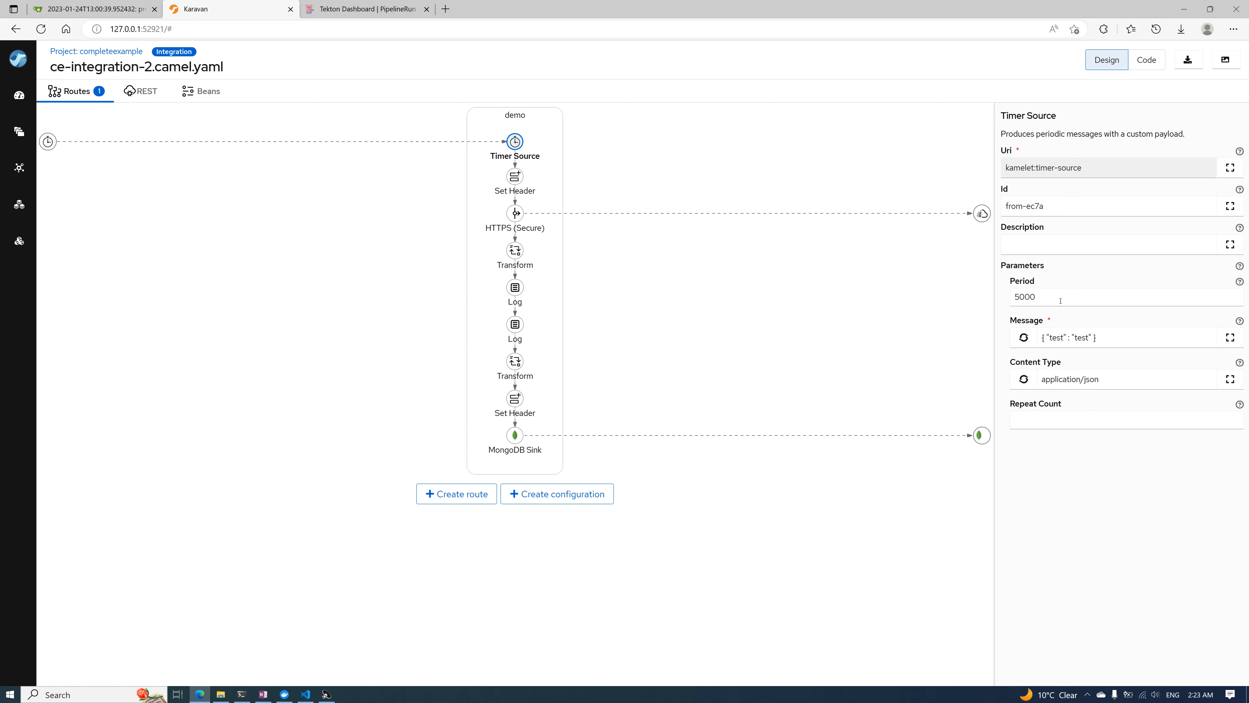
click(516, 214)
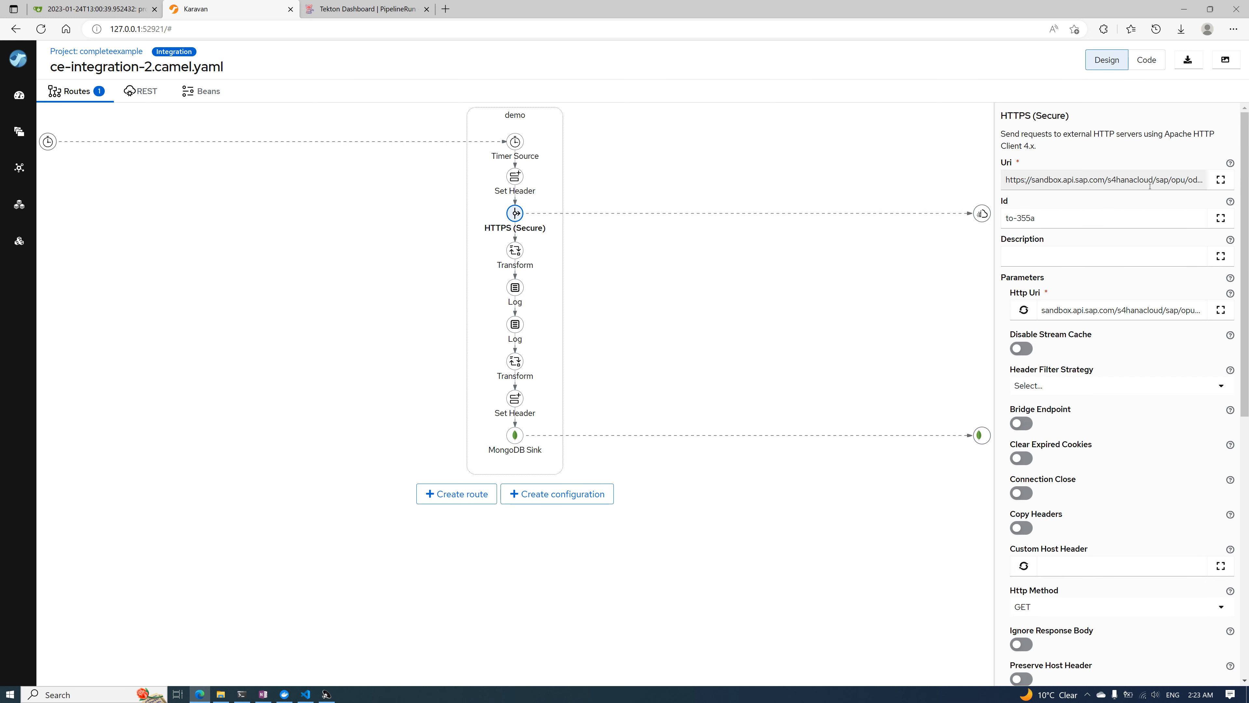
Examine the full JavaScript expression of the first Transform step, which follows HTTPS (Secure), and close it without saving
click(515, 250)
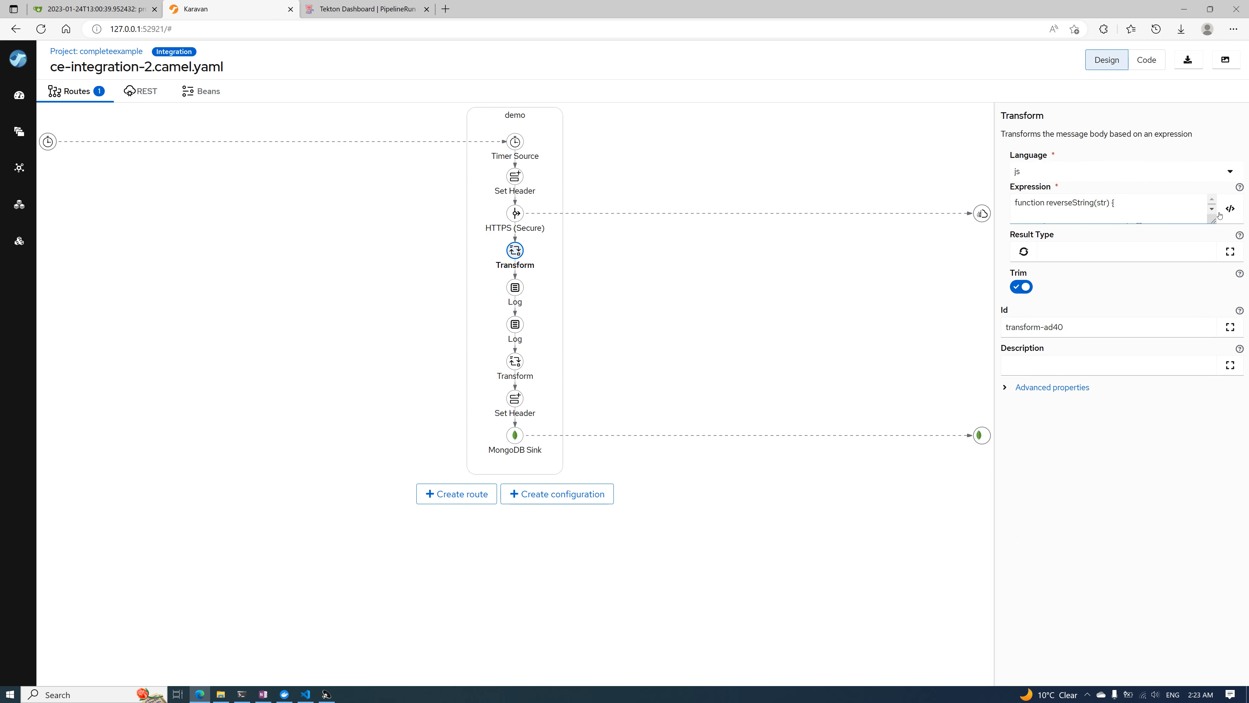
click(1230, 209)
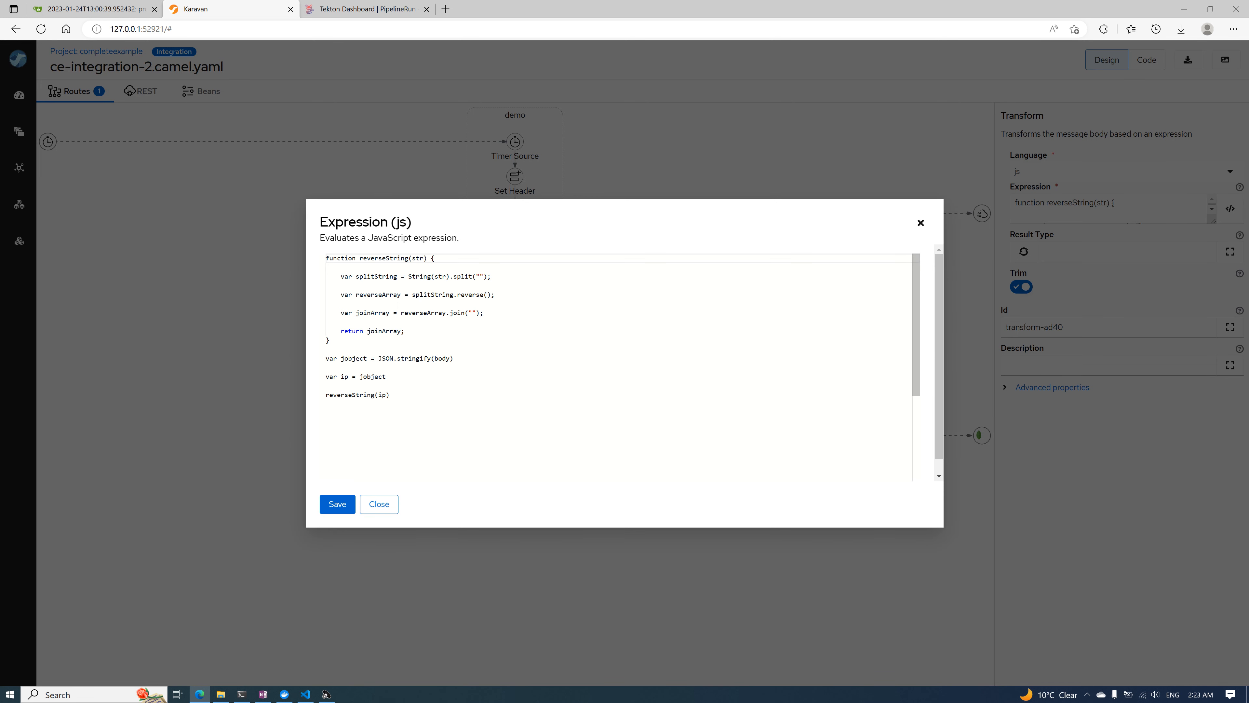
click(369, 510)
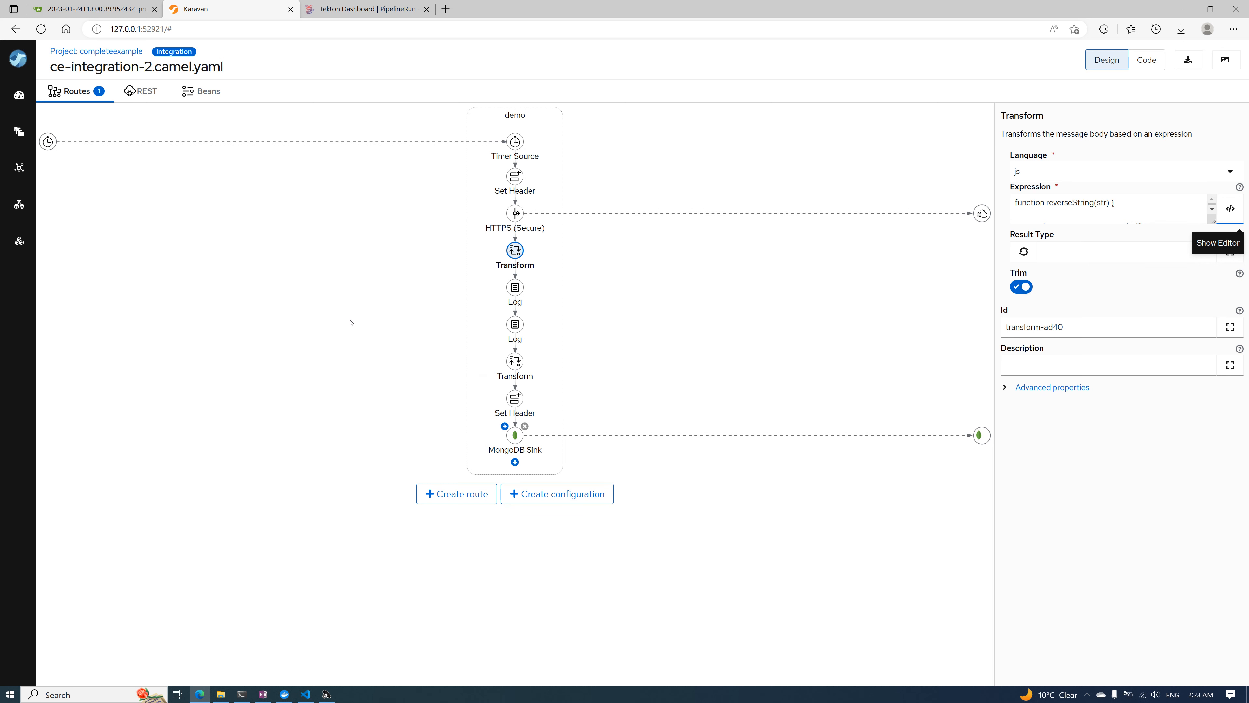
Leave the completeexample project and open project3 from the projects list to check its deployment status
click(102, 52)
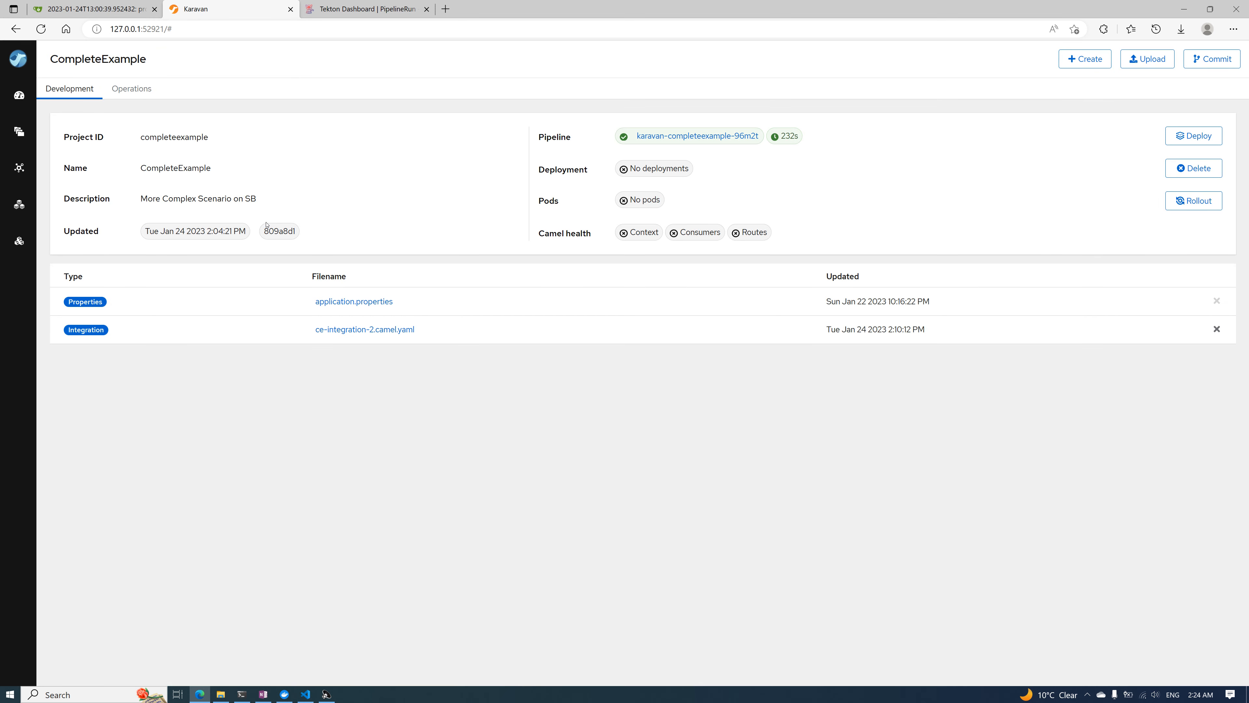
click(18, 135)
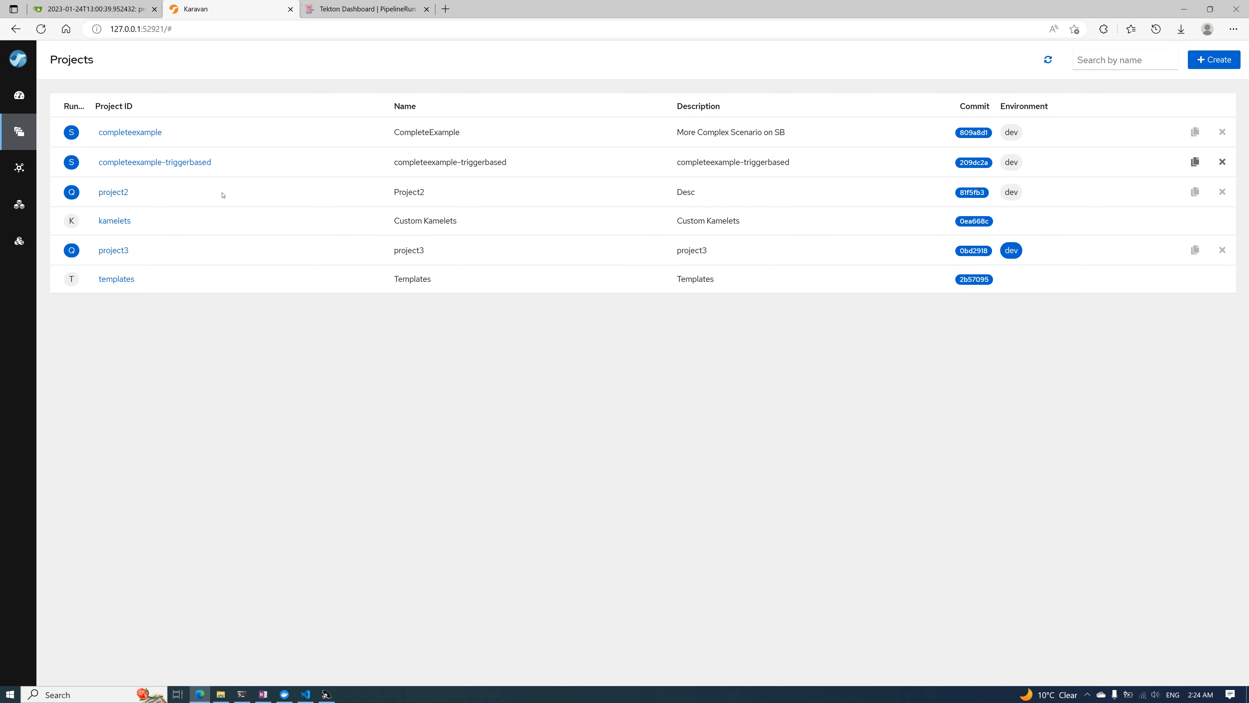
click(126, 249)
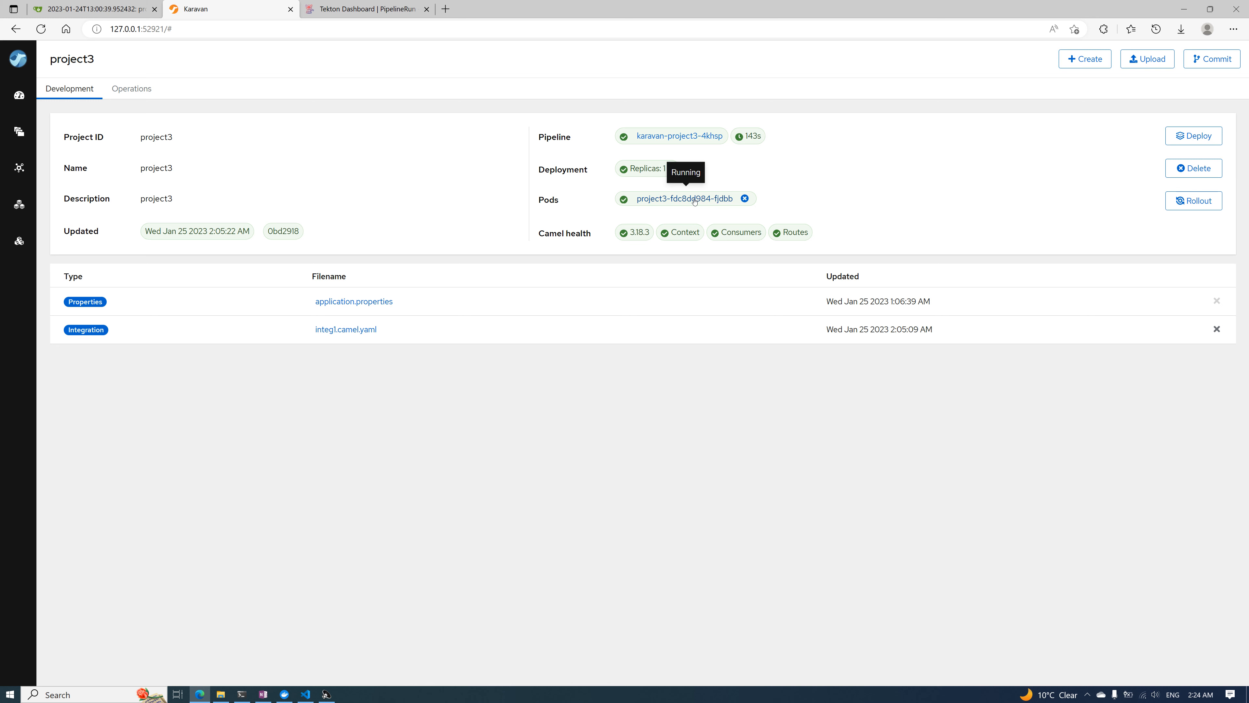
Check project3's build log in the Tekton Dashboard and its pod's log in Karavan, and return to the project page
click(361, 9)
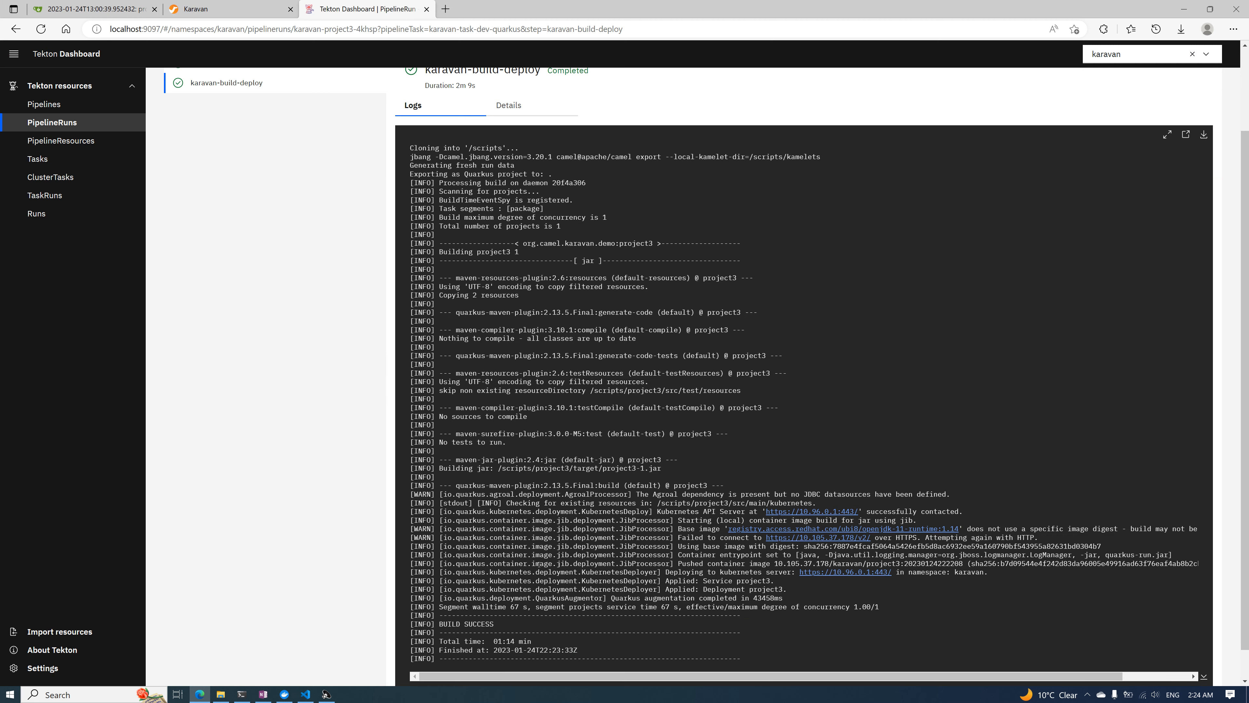
click(231, 8)
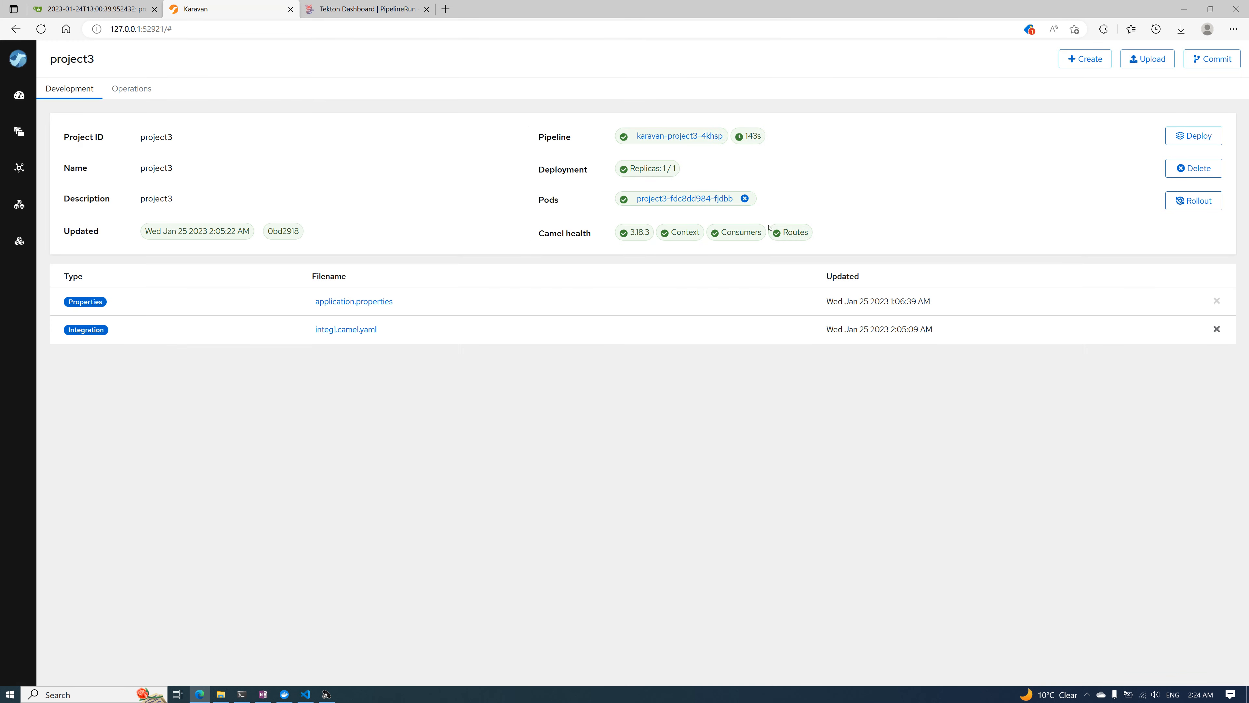
click(704, 199)
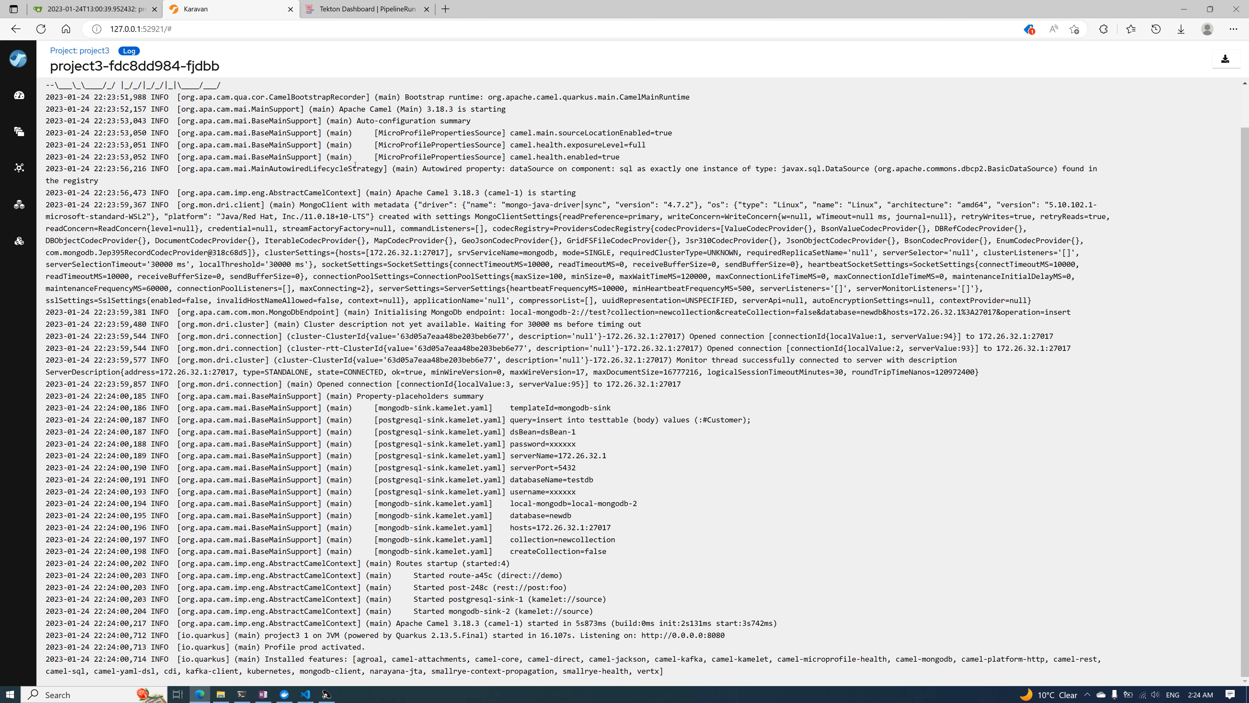
click(97, 51)
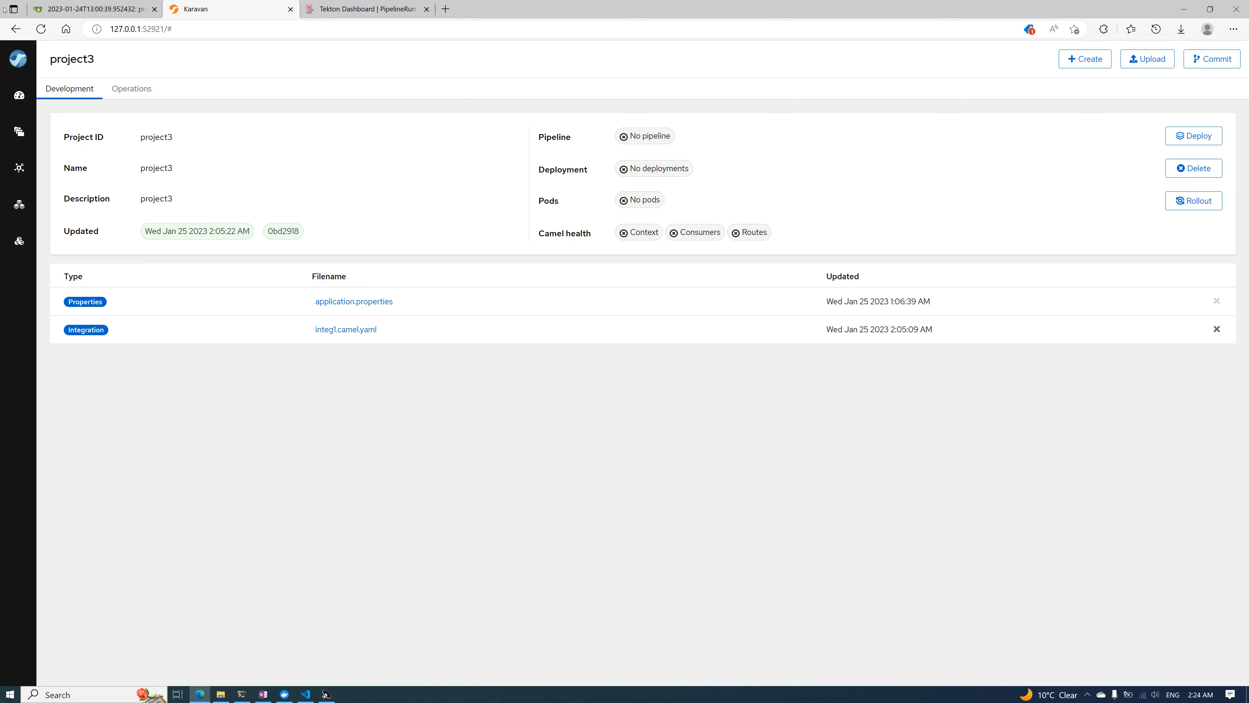
Switch to the PowerShell terminal, stop the current port forwarding, run pforward again for the project3 pod, and minimize the terminal
key(alt+Tab)
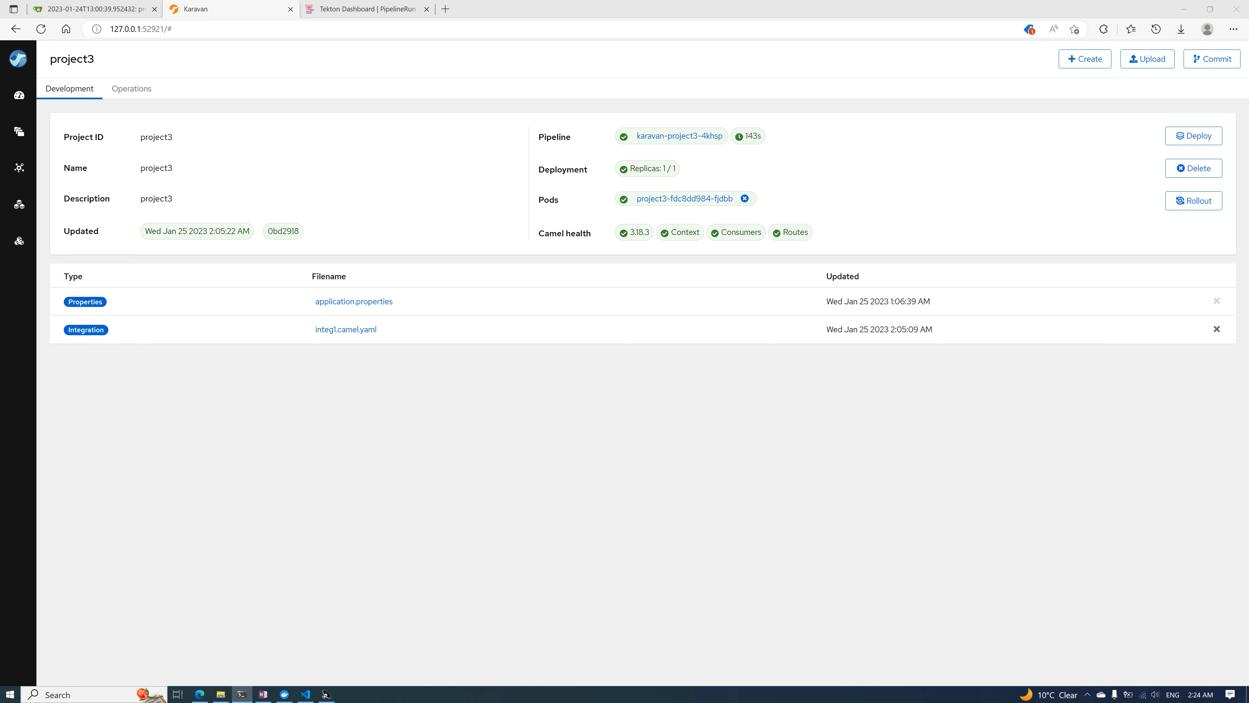
drag(0, 251, 1007, 130)
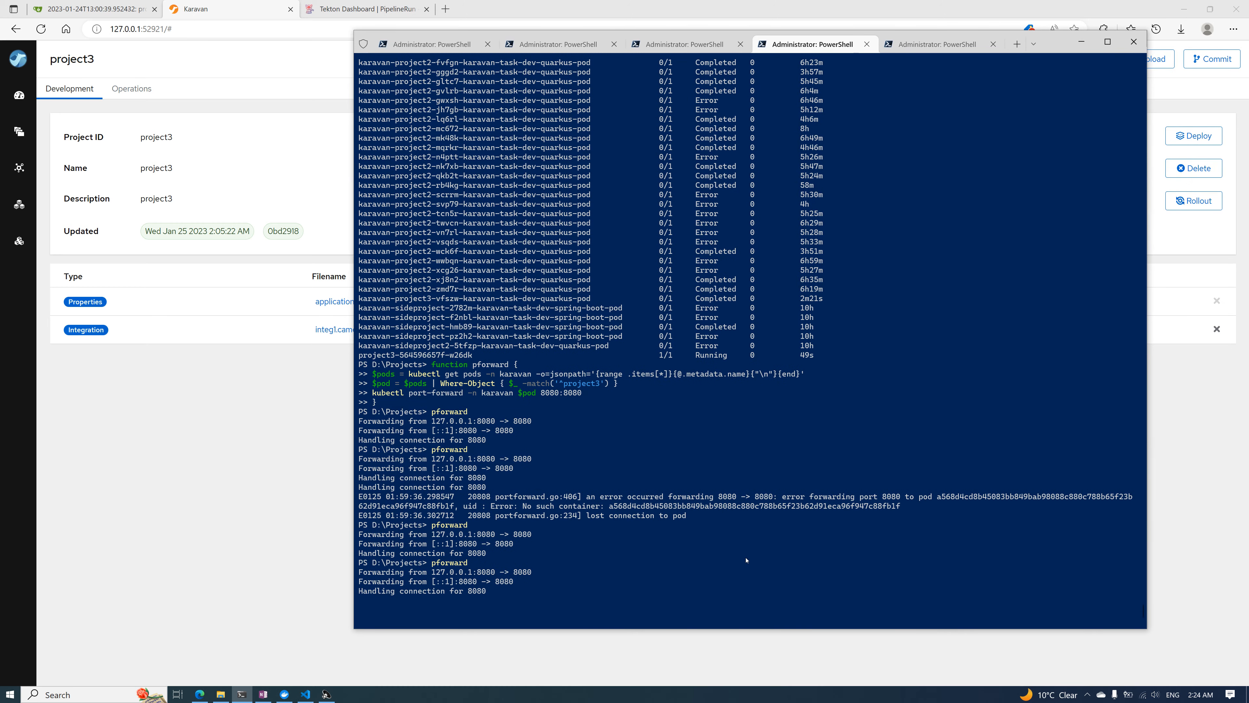
key(ctrl+c)
key(Up)
key(Return)
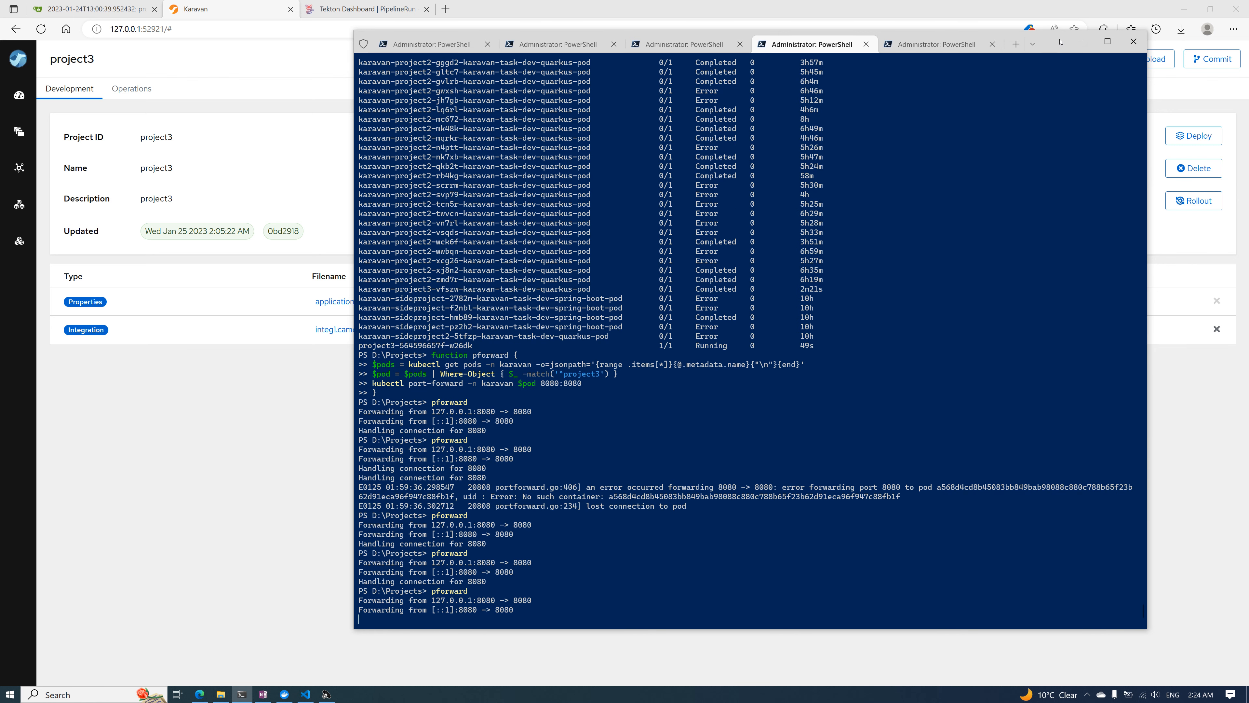
click(1081, 42)
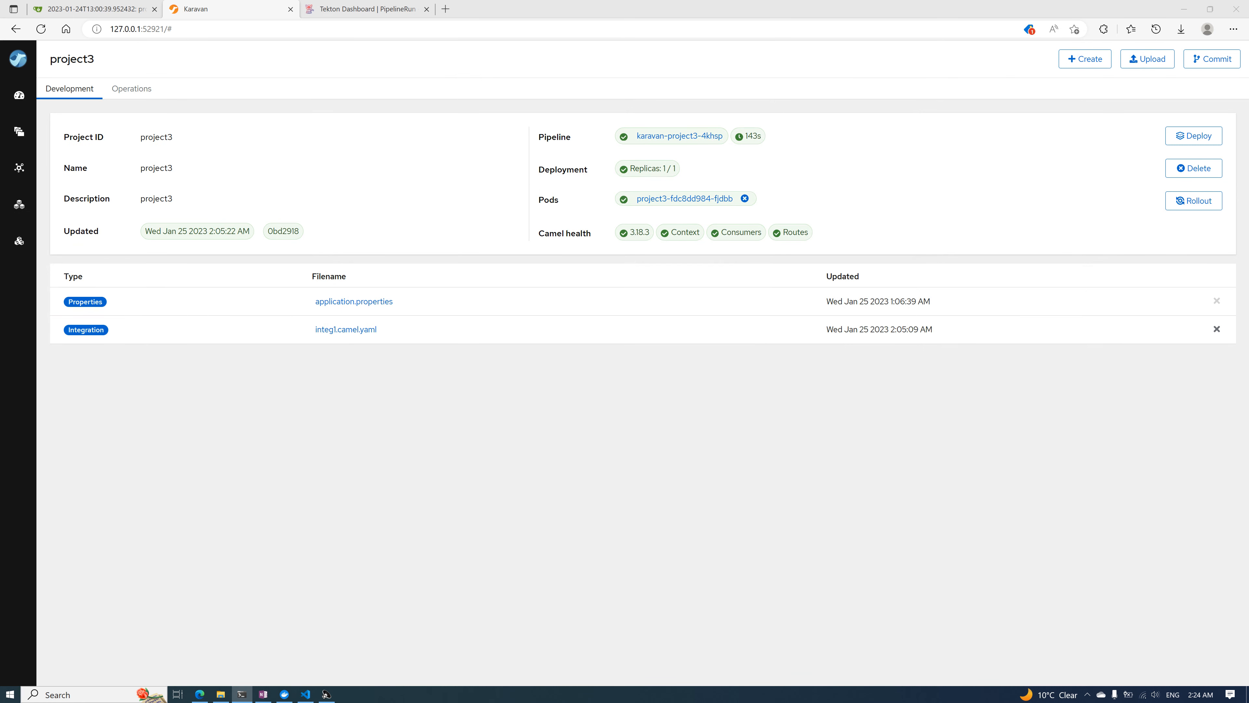
Switch to Visual Studio Code and recheck the PostgreSQL testtable rows and the documents of newcollection in MongoDB
click(305, 692)
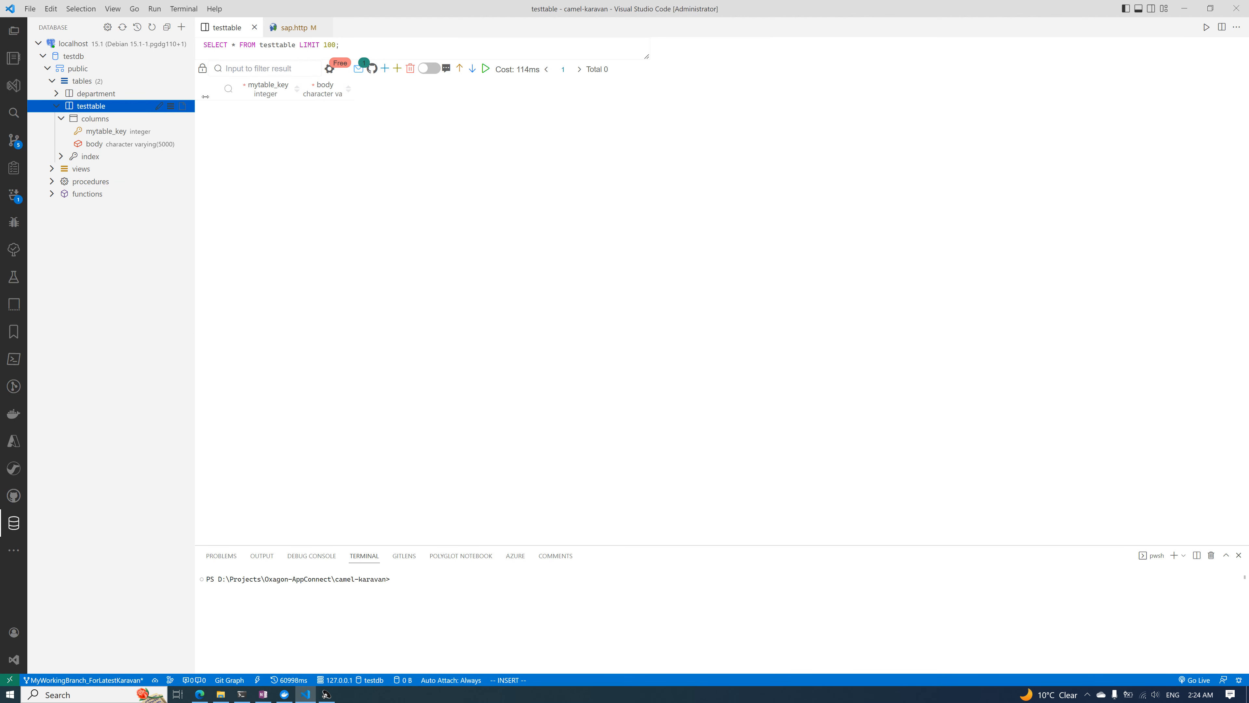
click(254, 27)
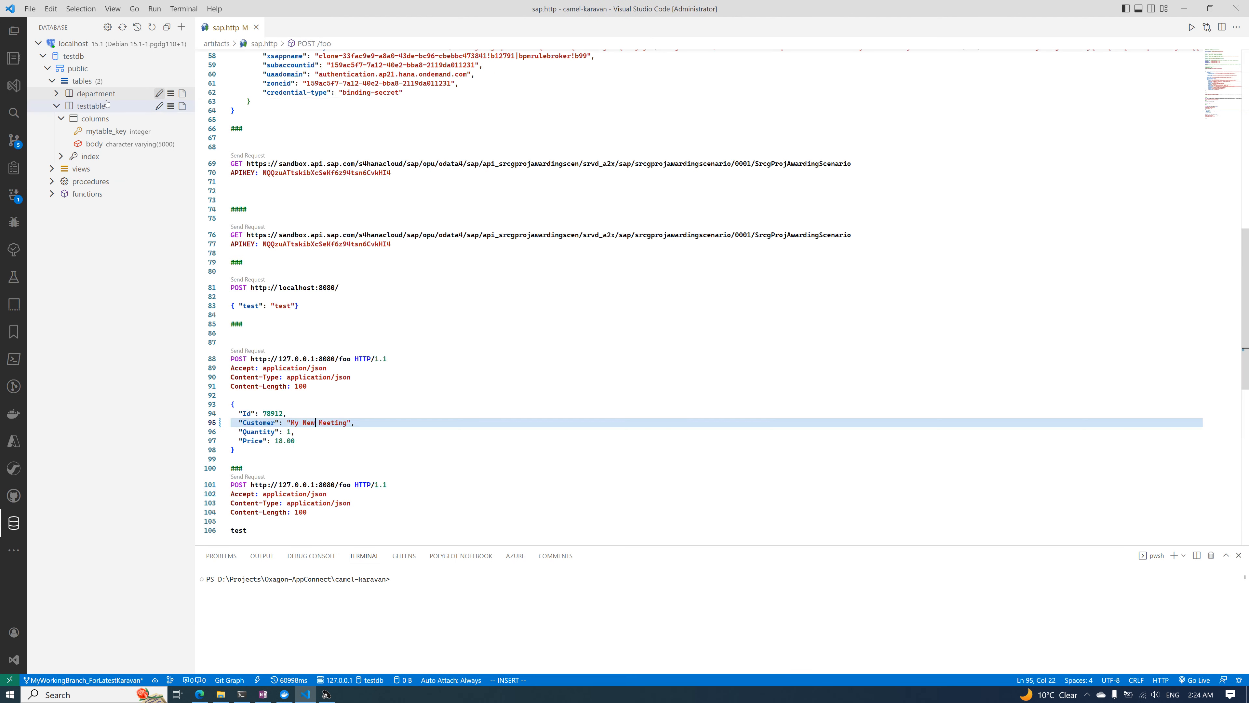
click(97, 106)
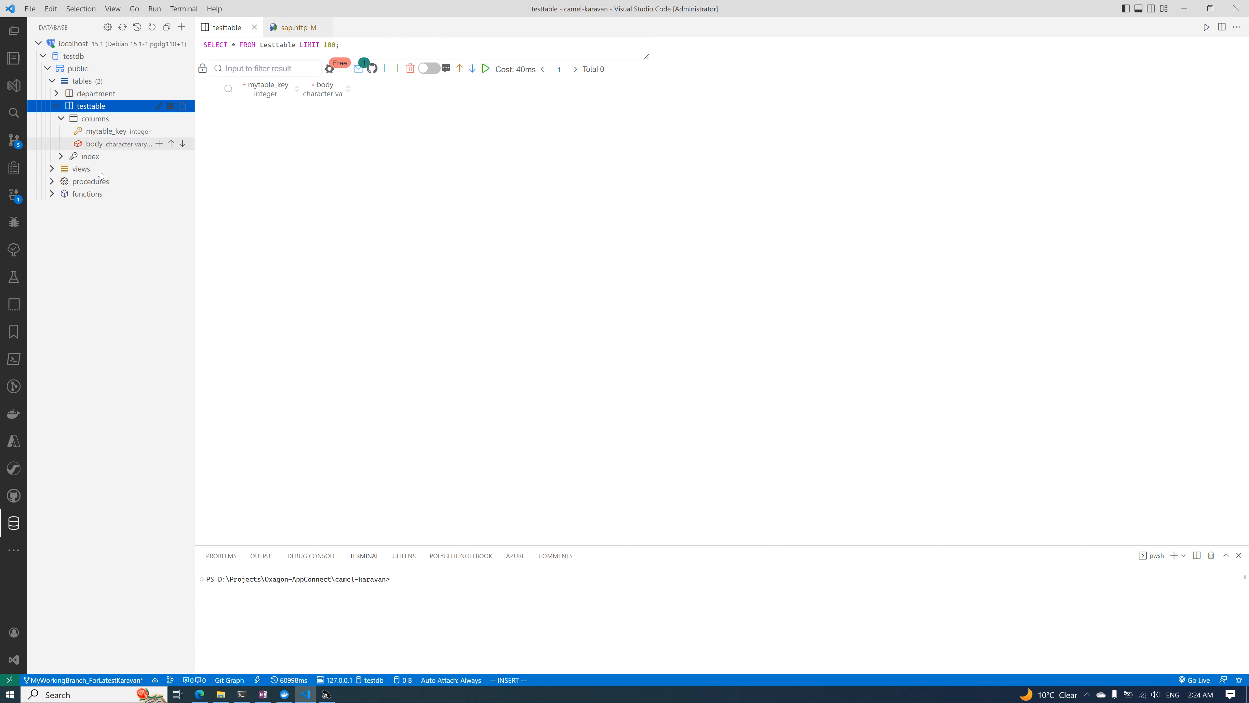
click(14, 547)
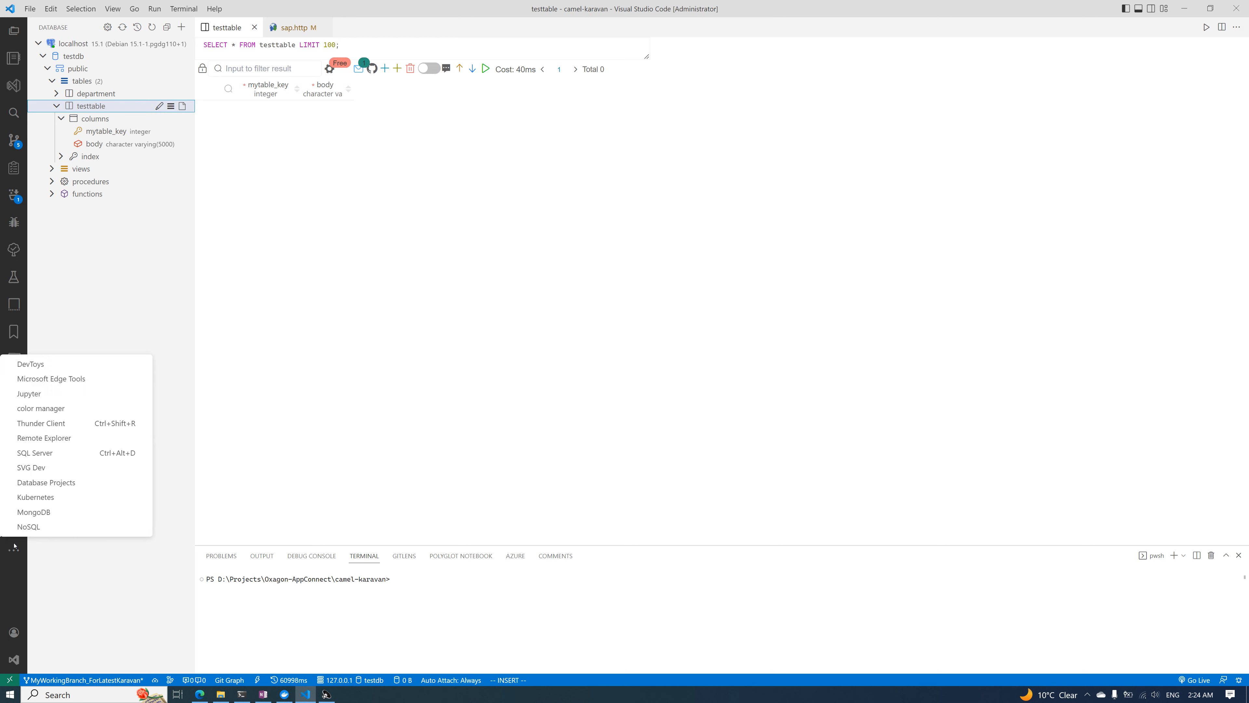
click(54, 516)
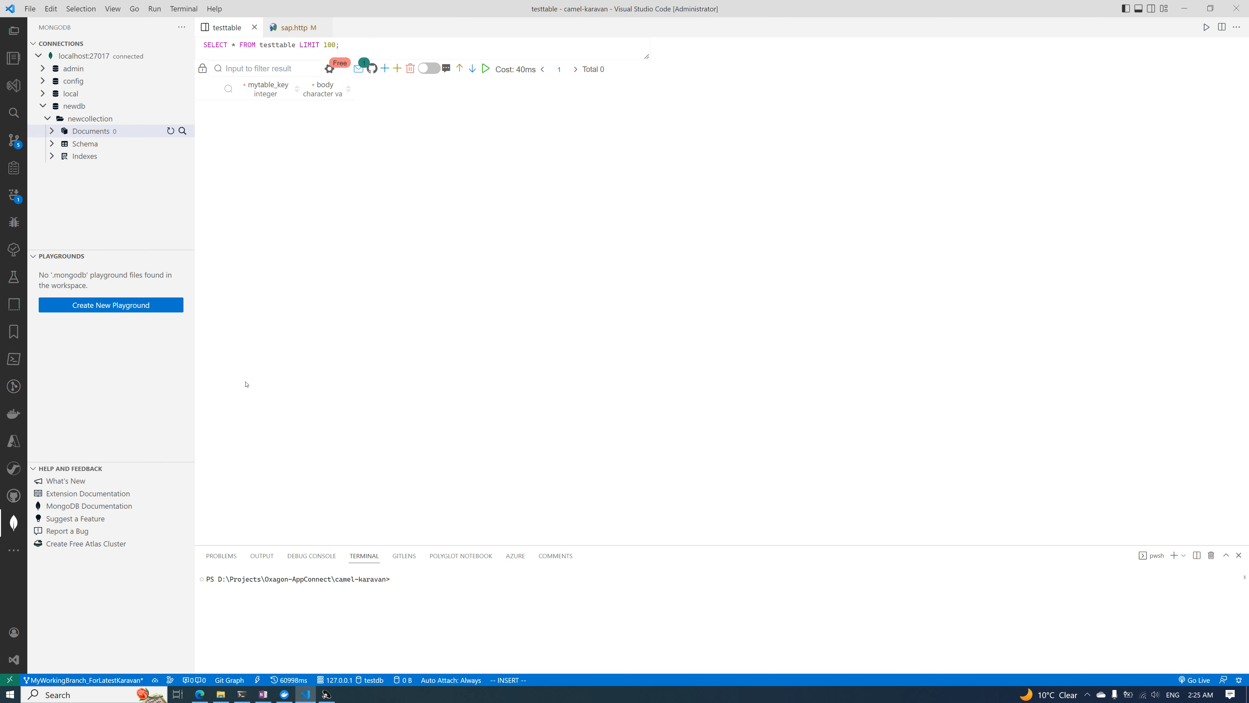
In sap.http, set the Customer value of the JSON POST request to /foo to "My New JSON Message as of 2:25 AM in night"
click(14, 30)
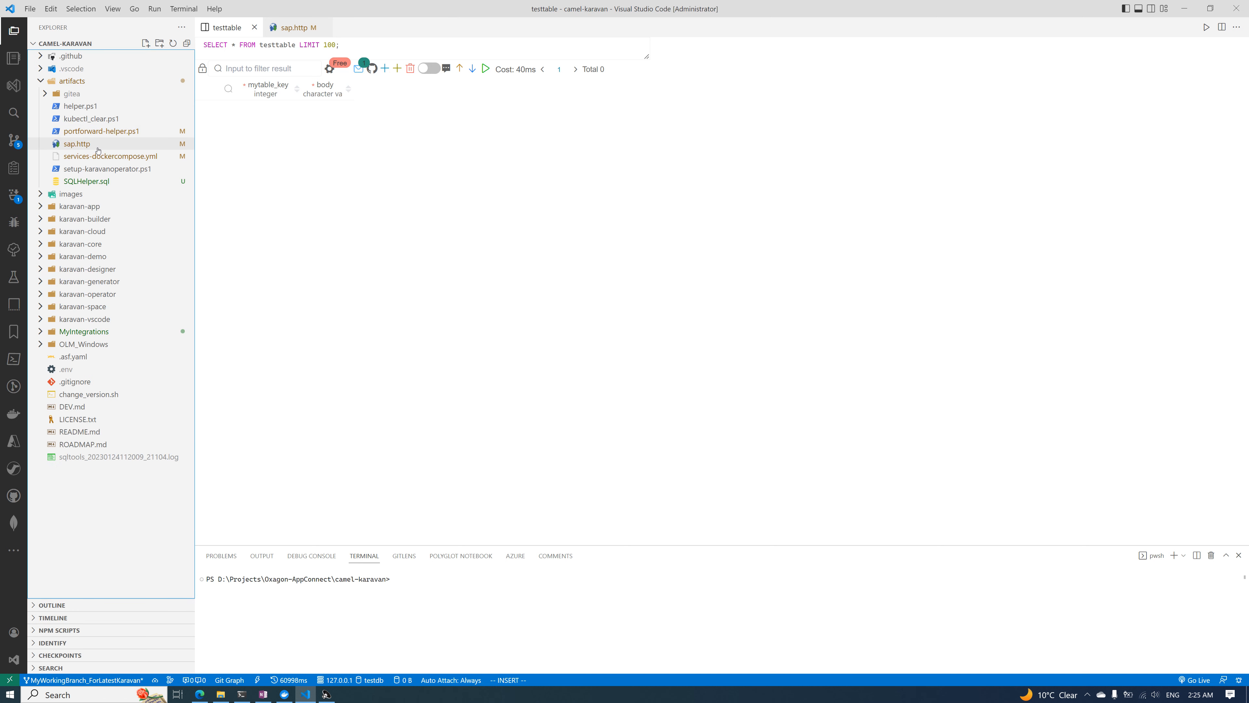
click(98, 148)
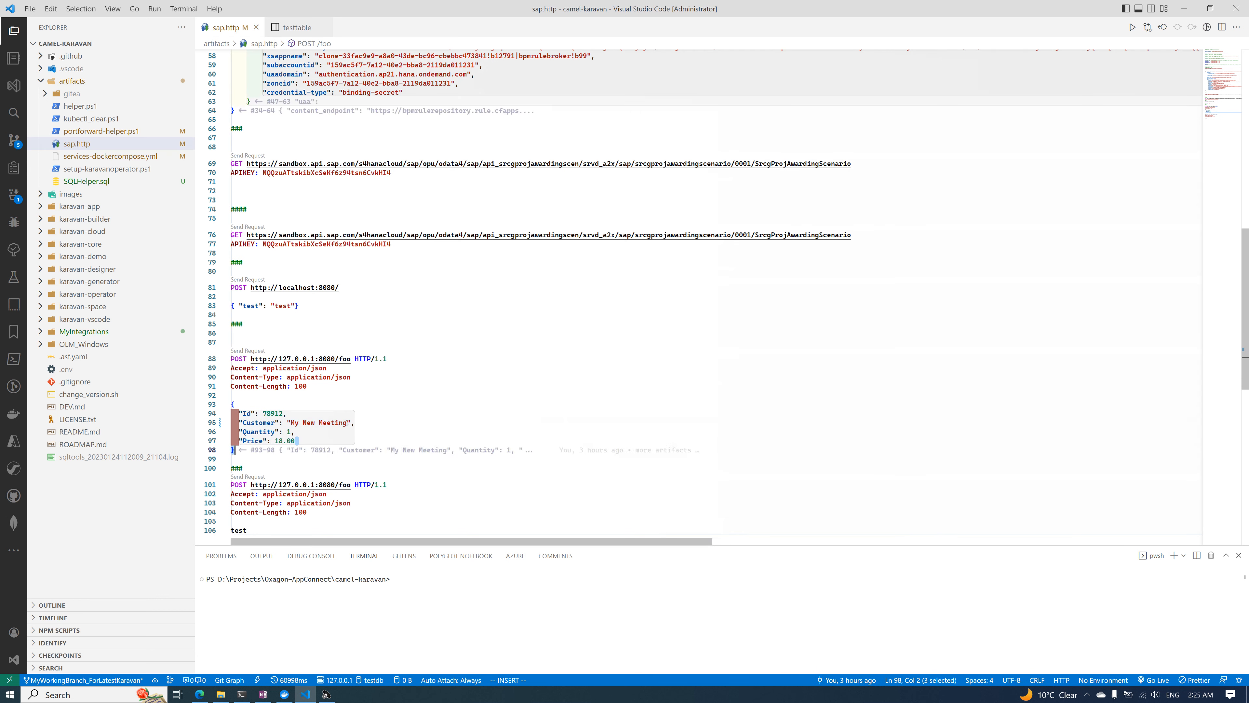
drag(347, 422, 304, 424)
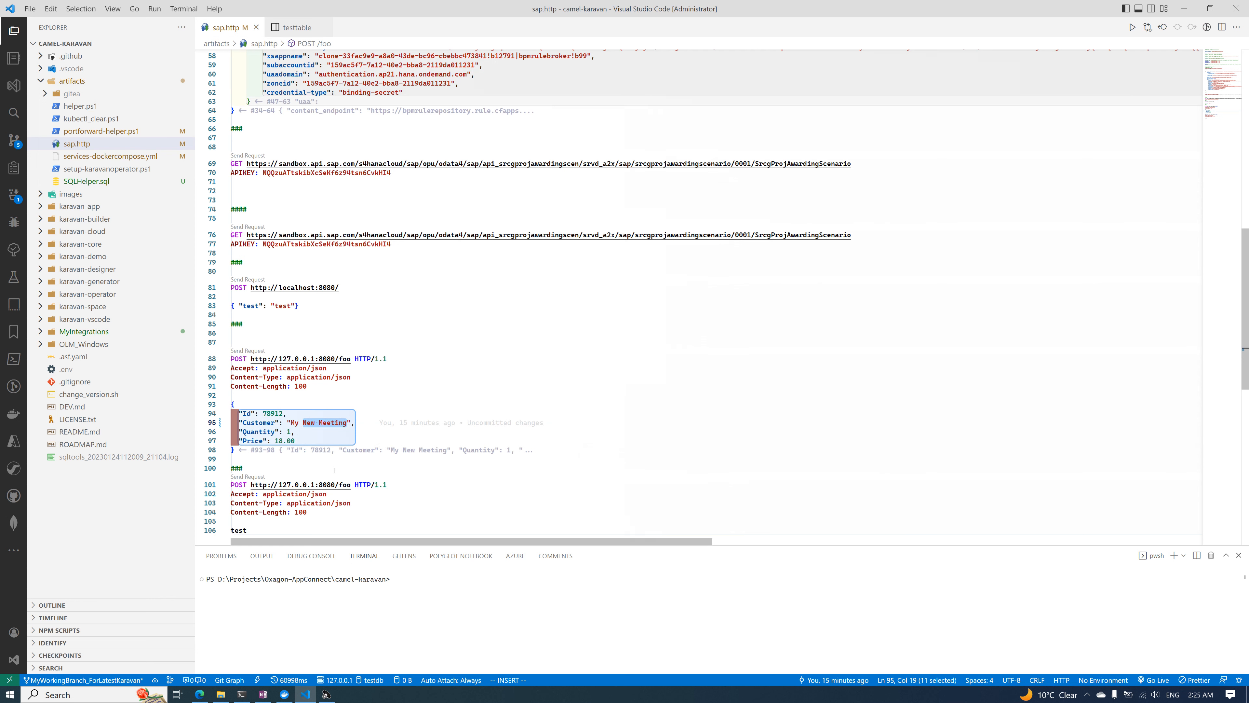
text(N)
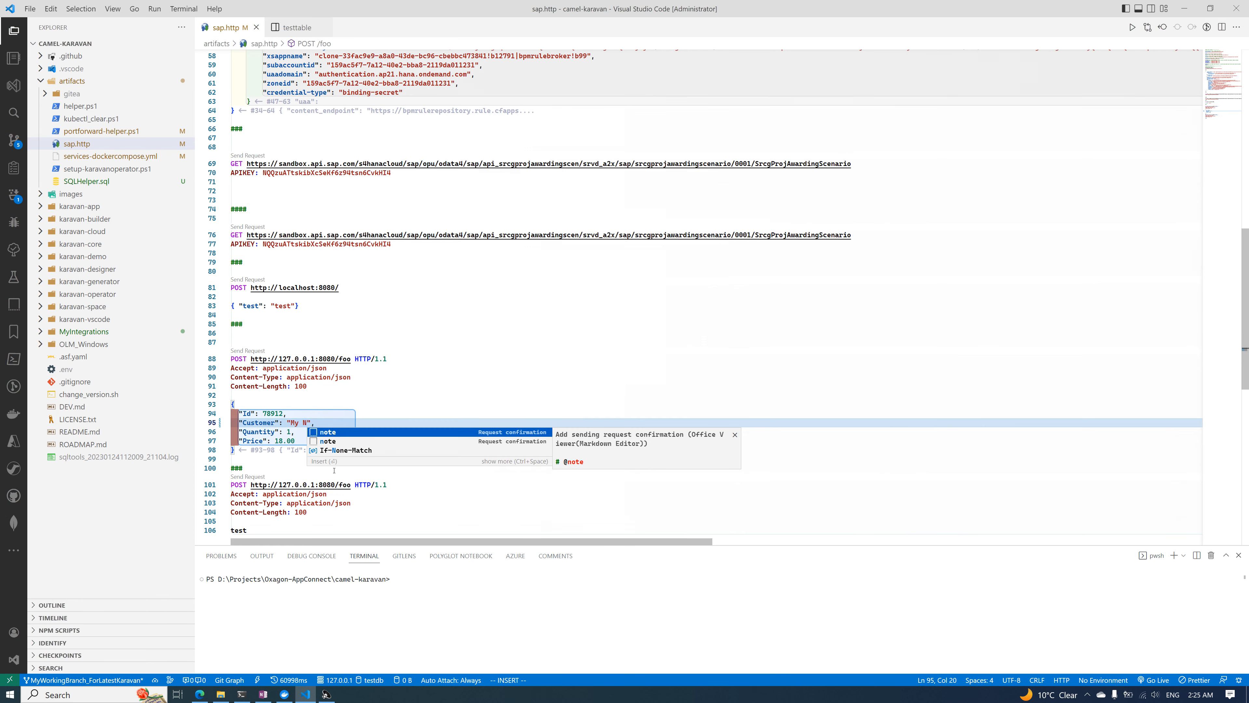
text(ew JSON)
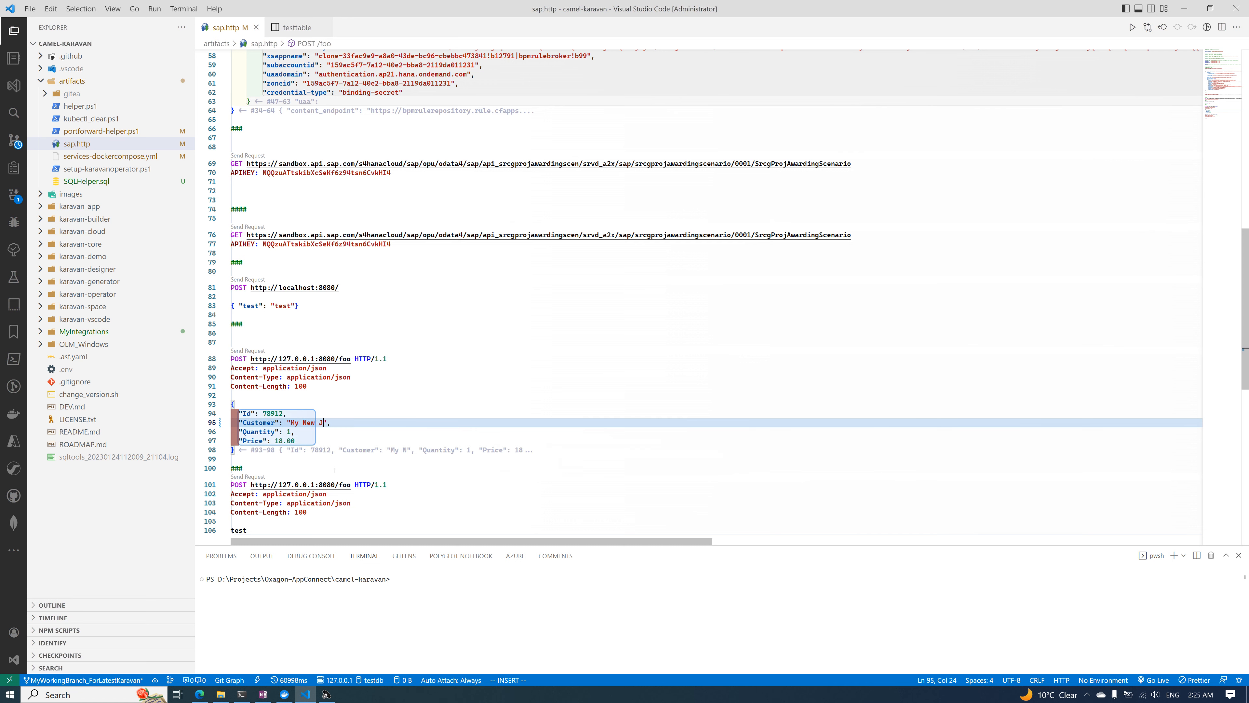
text( Message as of 2:25 AM in night)
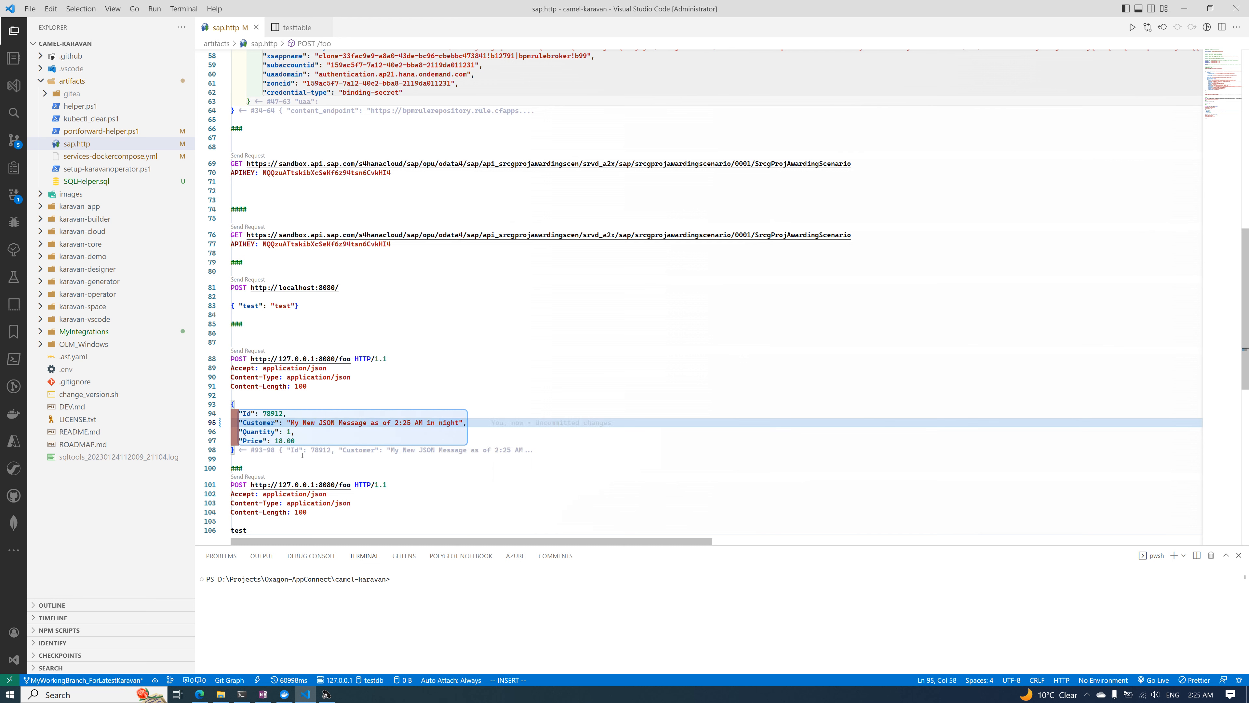
click(325, 459)
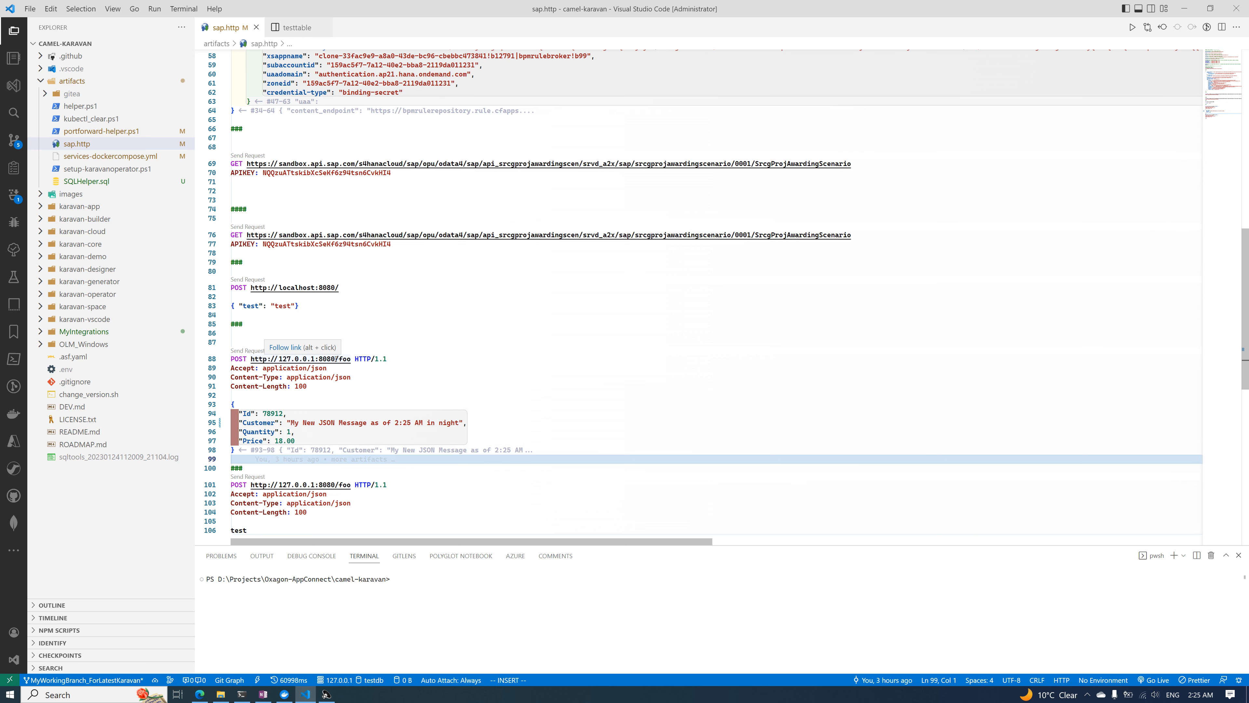
Send the JSON POST request to /foo on port 8080, switch to Karavan in the browser, and open the log of project3's pod
click(244, 351)
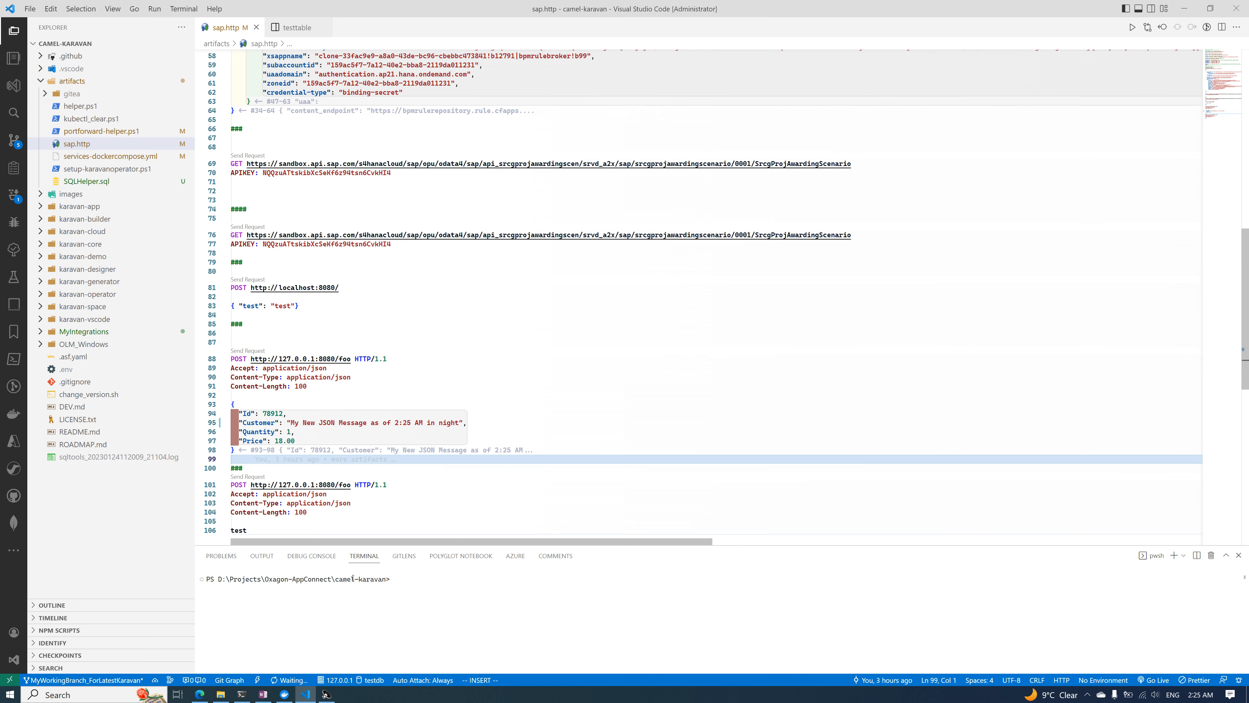
mouse_move(203, 699)
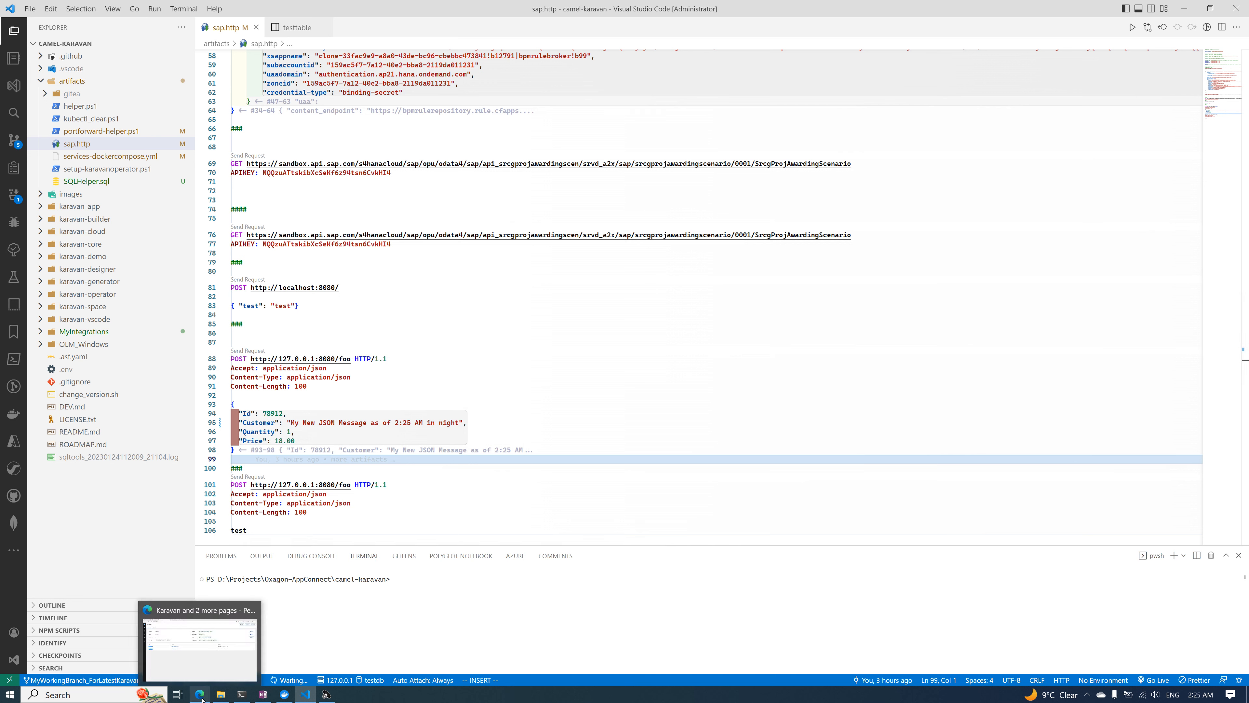
click(199, 645)
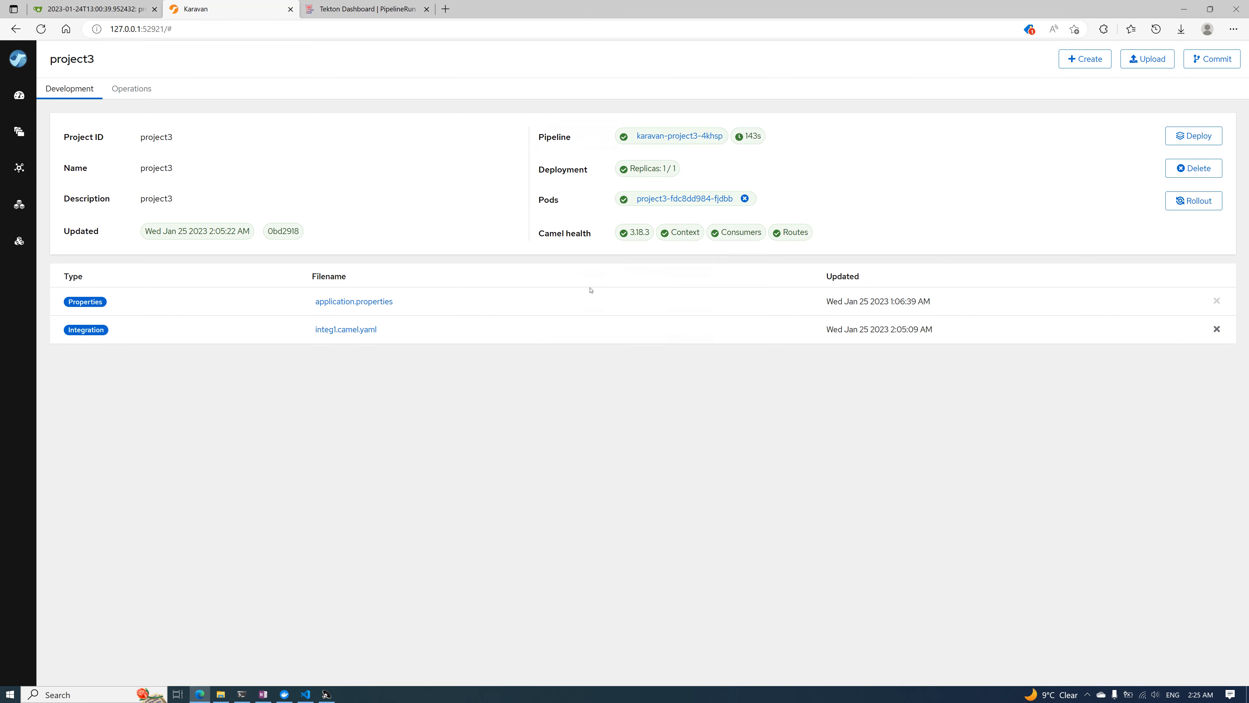
click(701, 199)
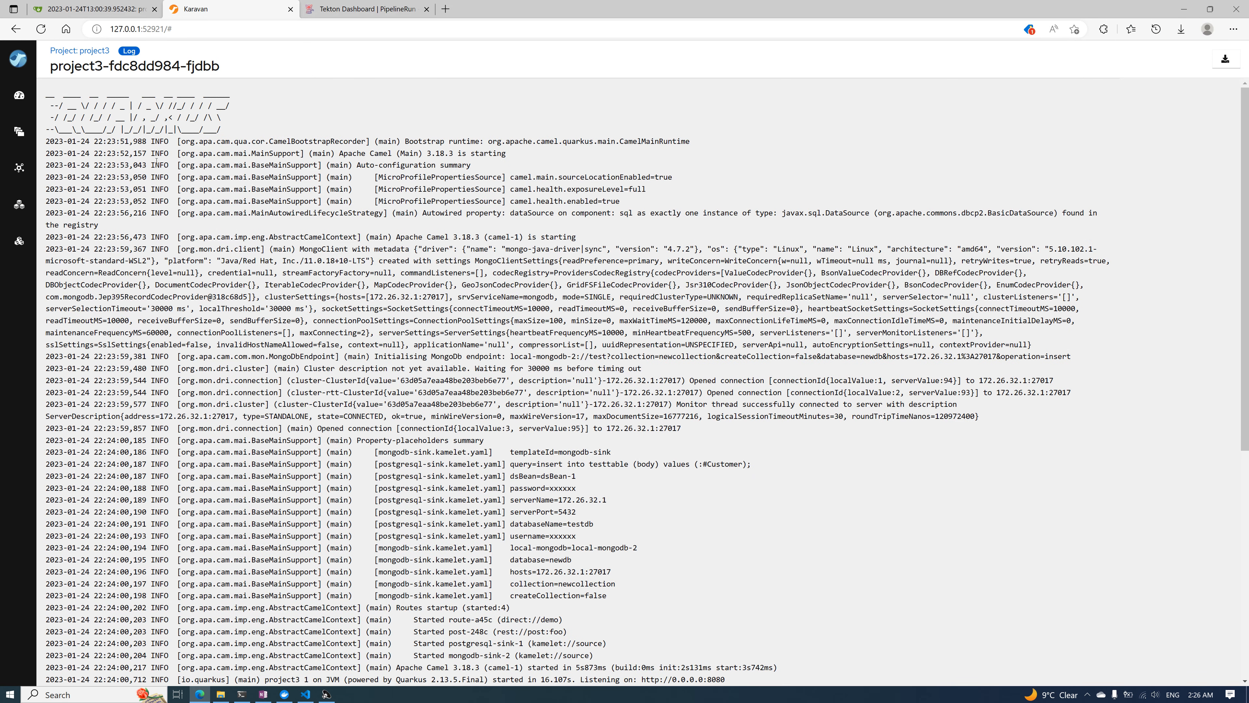
Switch to Visual Studio Code, view the full body value of the PostgreSQL testtable row, and check the running containers in Docker Desktop
click(306, 693)
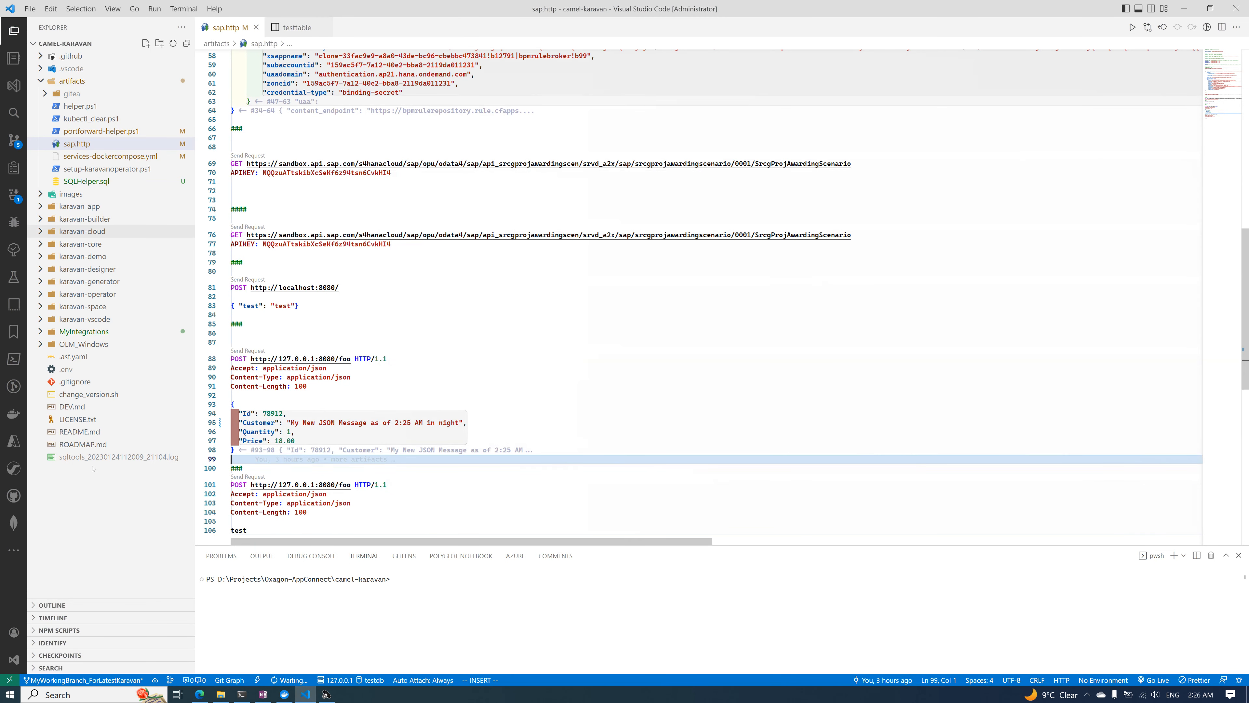
click(14, 551)
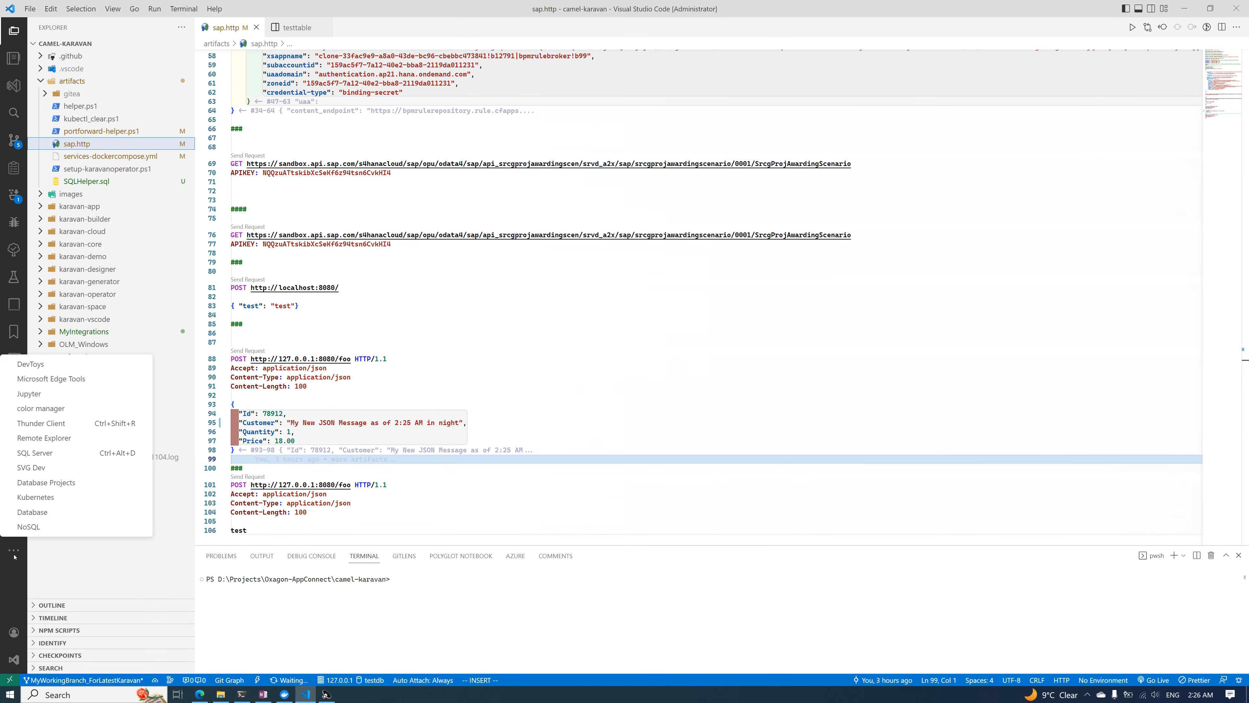
click(33, 512)
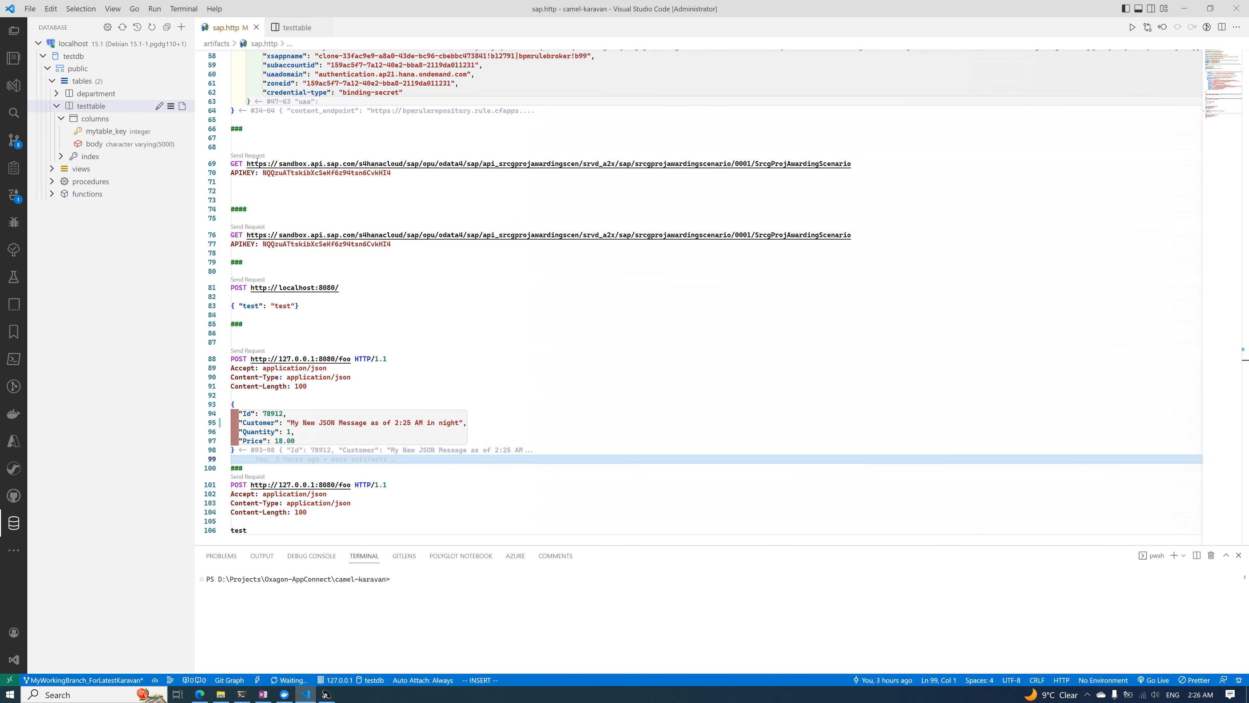
click(89, 107)
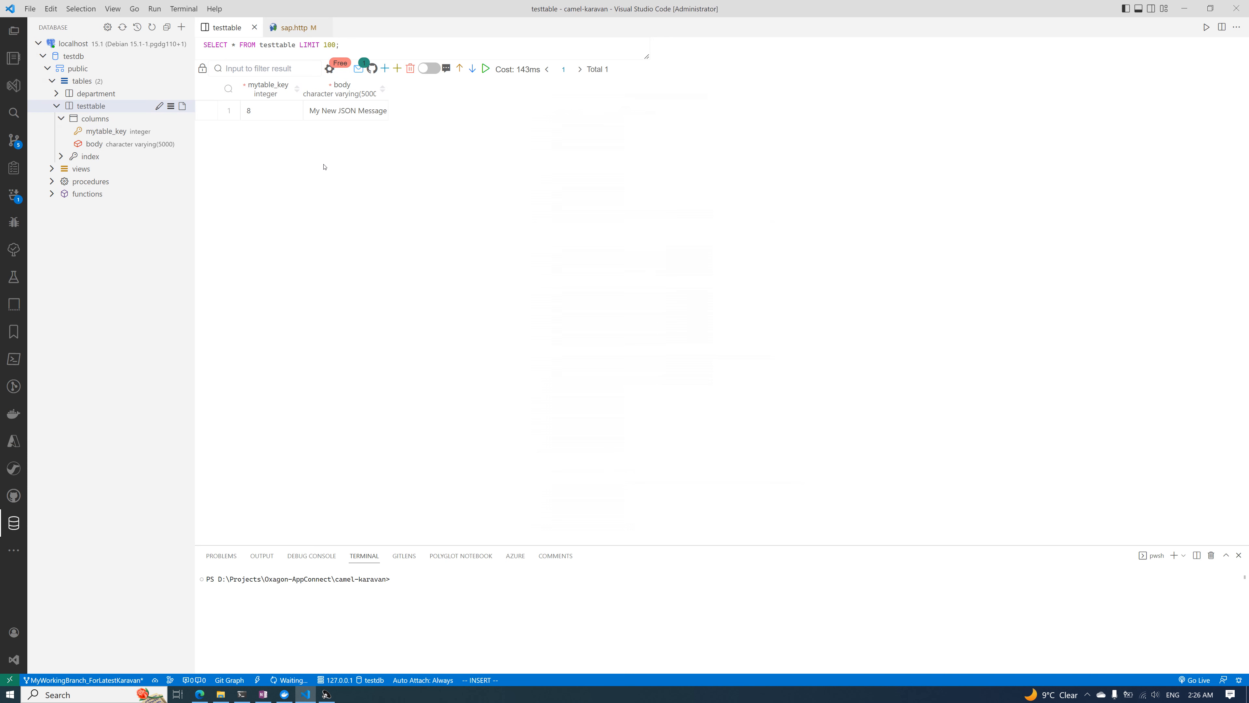
click(380, 110)
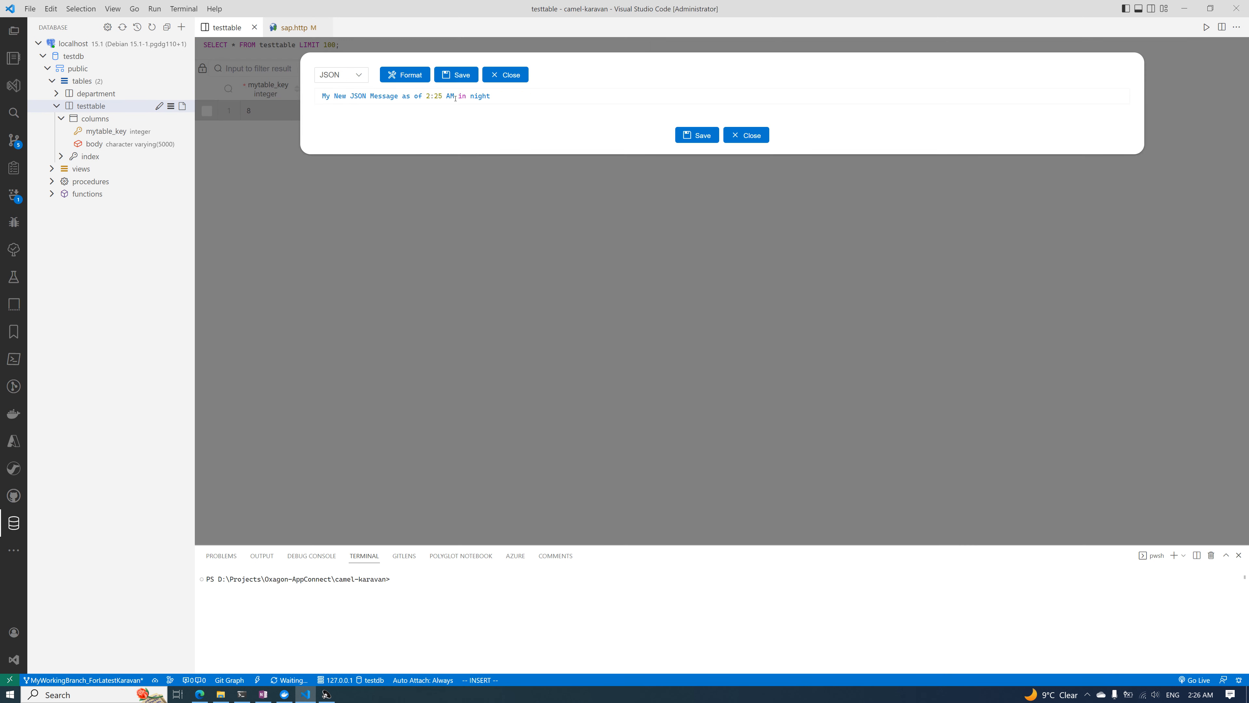
click(745, 134)
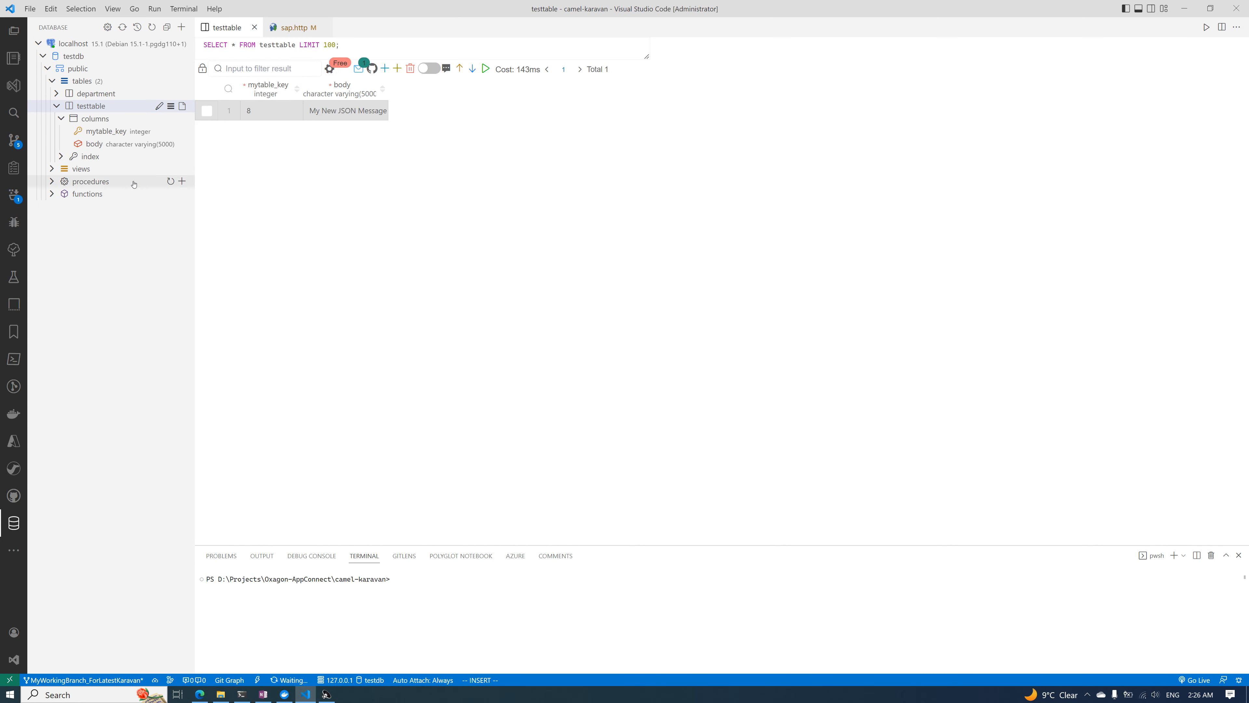
click(285, 694)
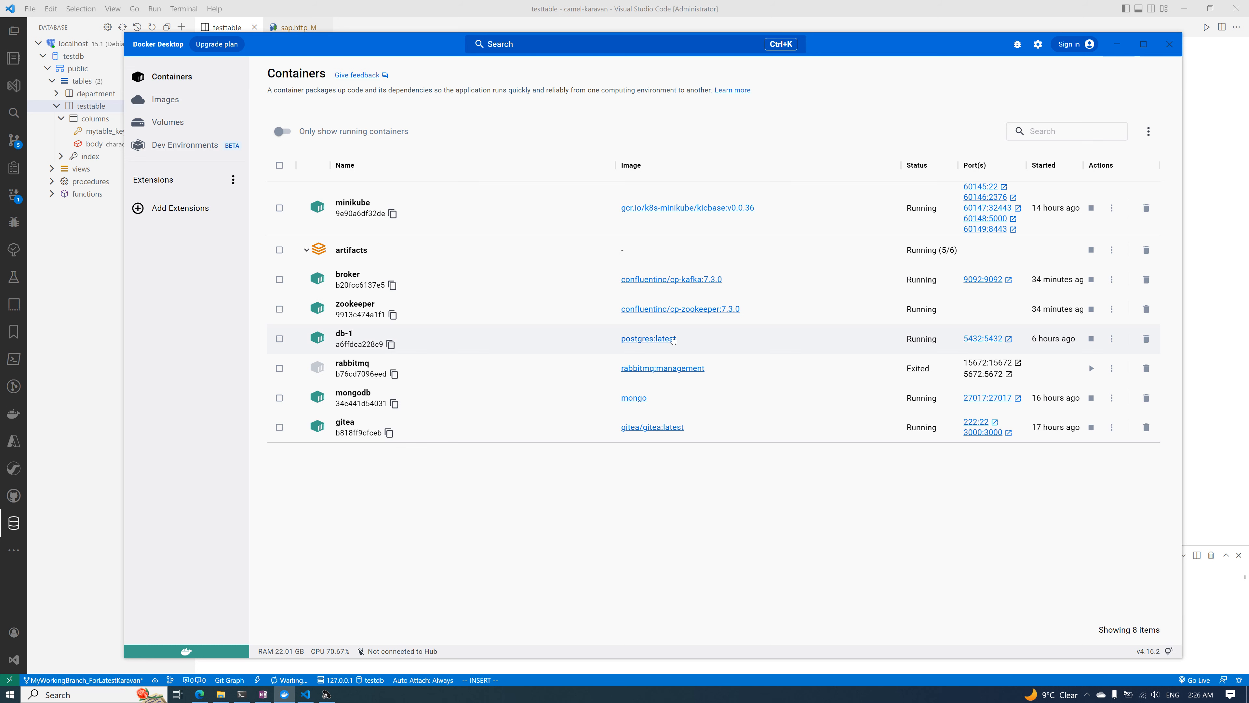
click(741, 15)
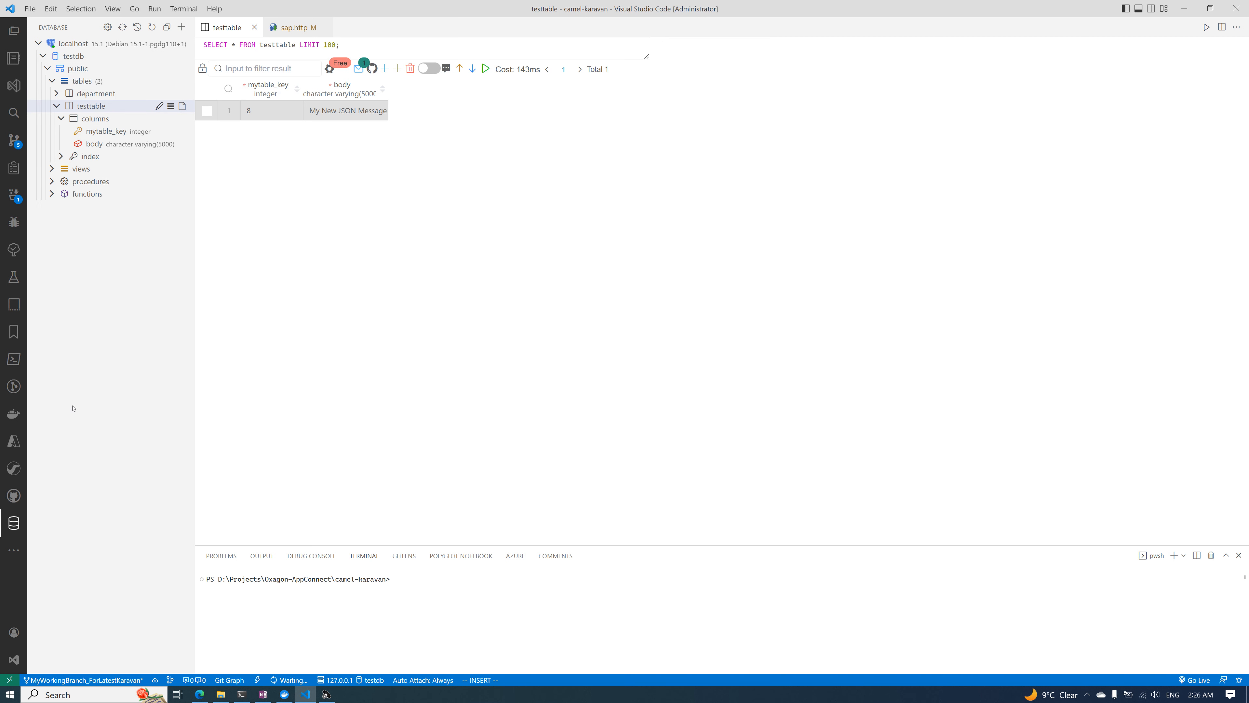
Refresh the documents of newcollection in MongoDB's newdb, open the stored document, and briefly recheck the containers in Docker Desktop
click(14, 550)
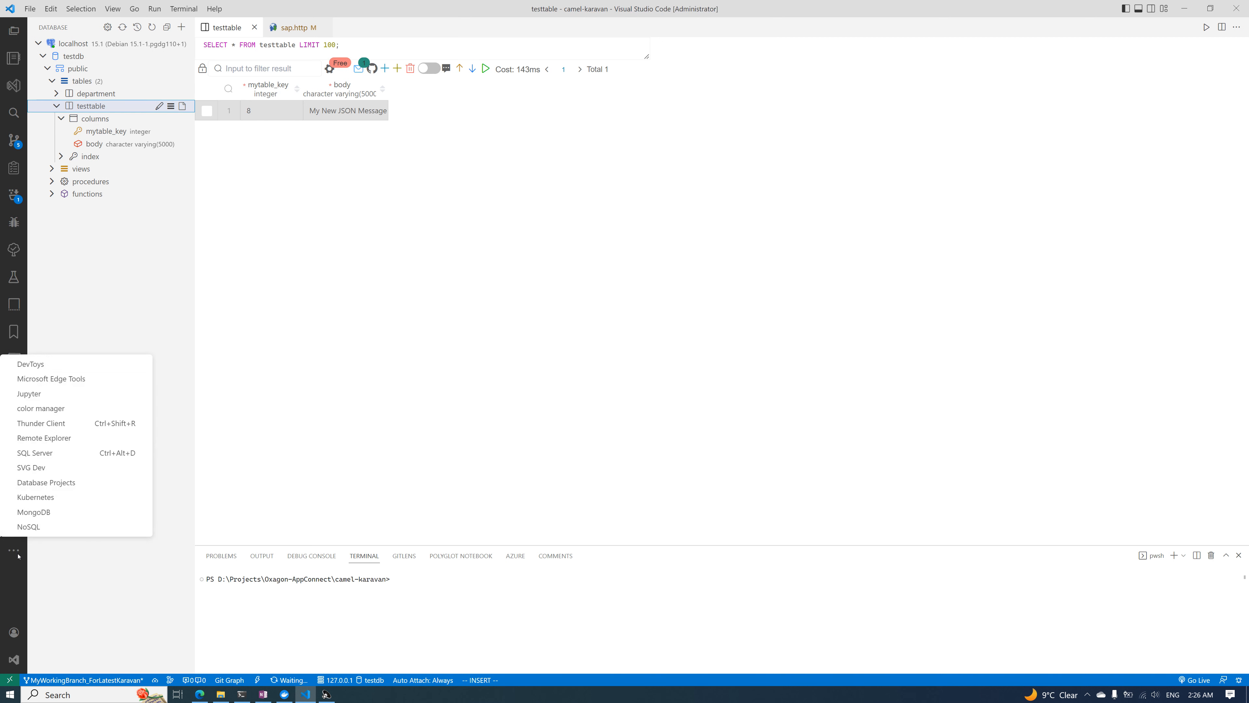
click(43, 512)
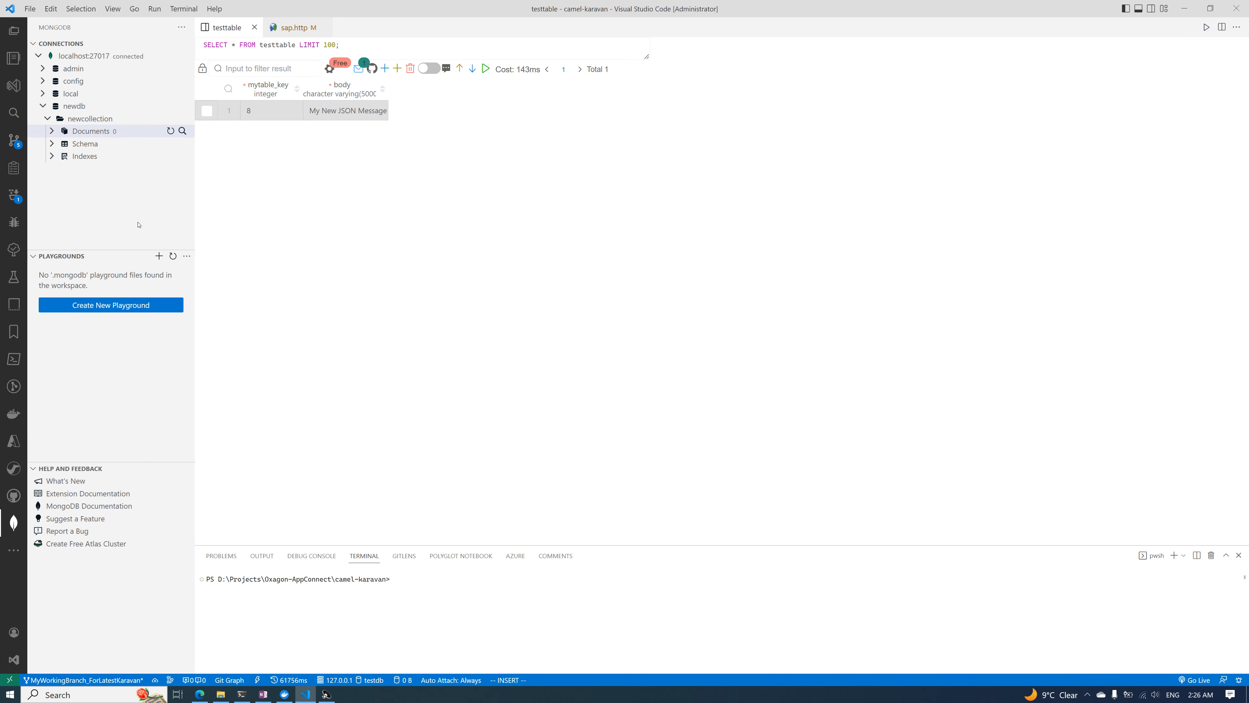
click(170, 130)
click(89, 131)
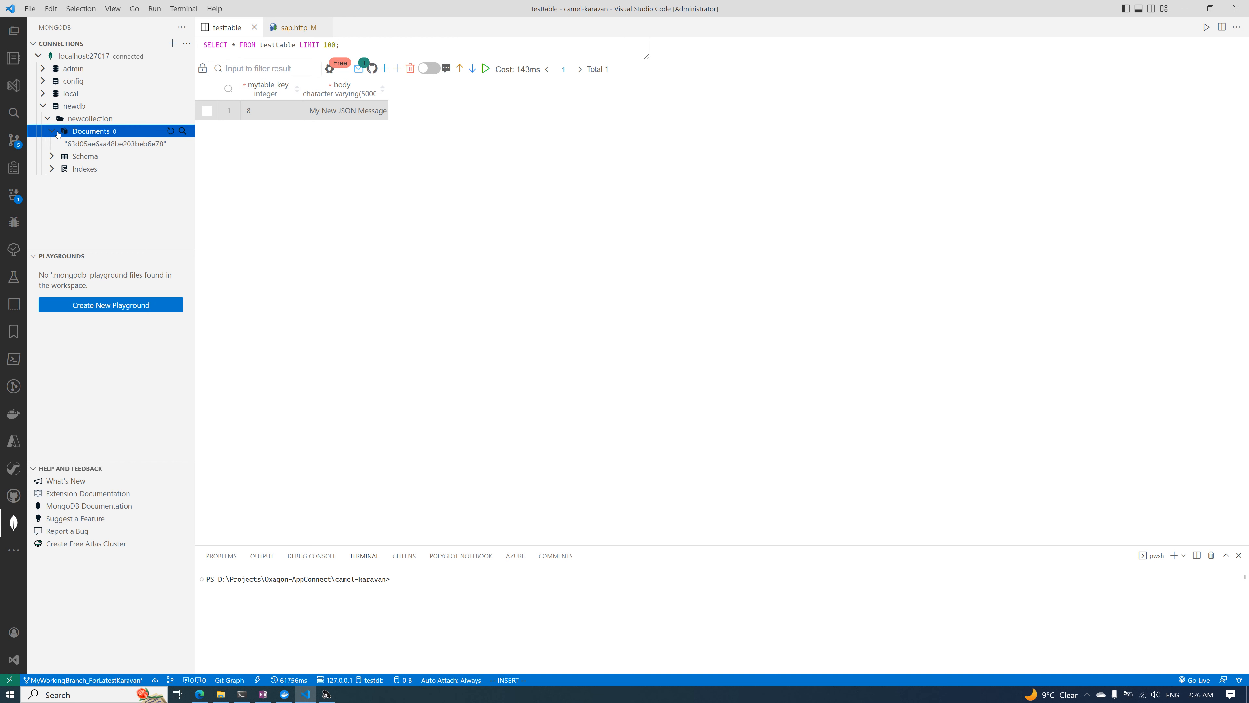
click(103, 144)
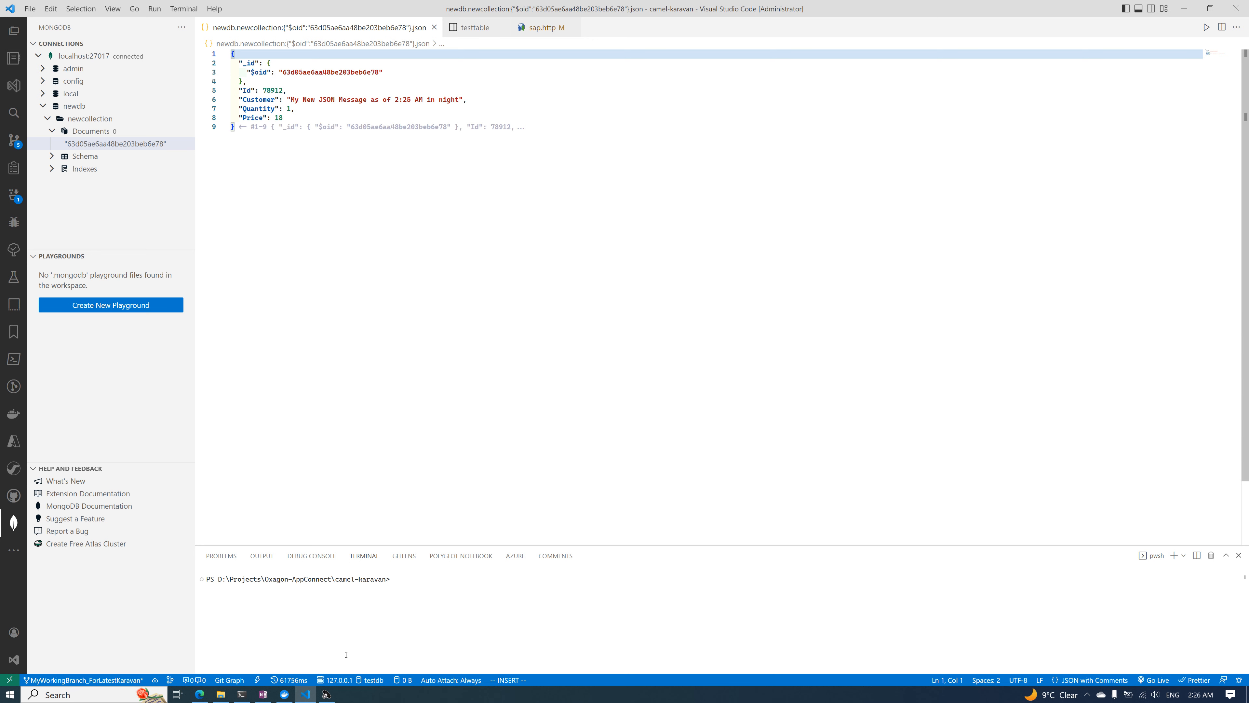
click(285, 694)
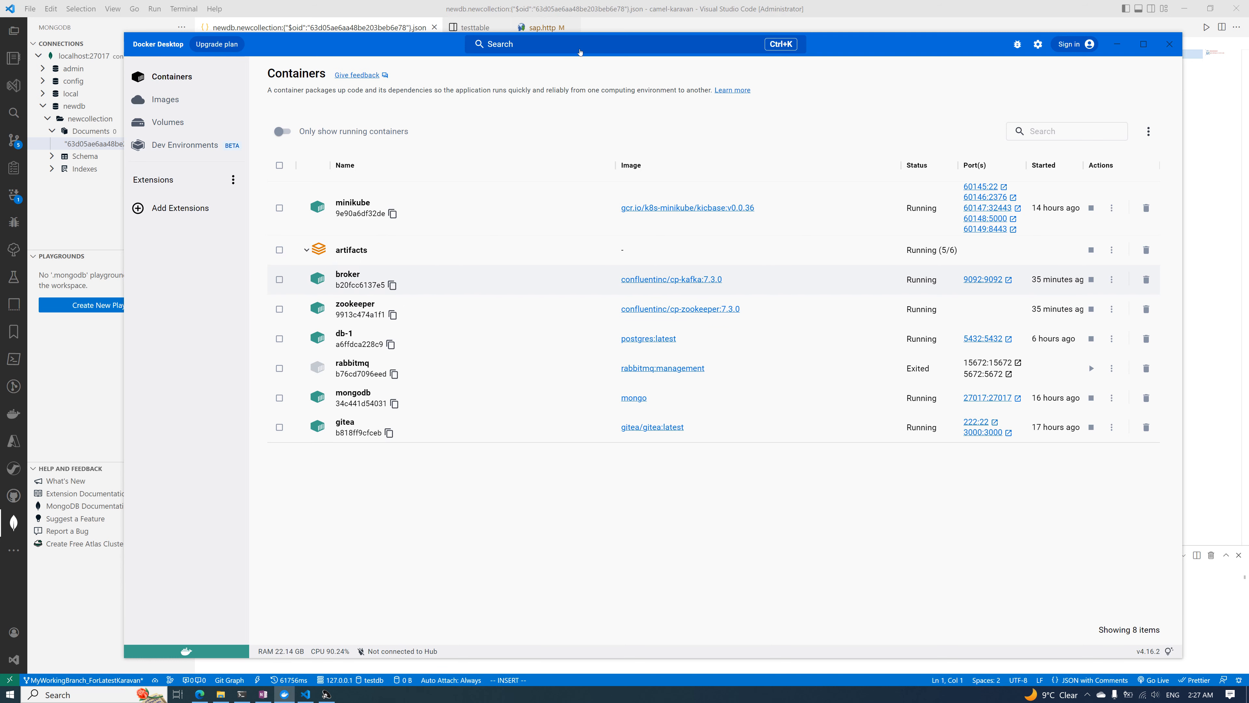
click(289, 696)
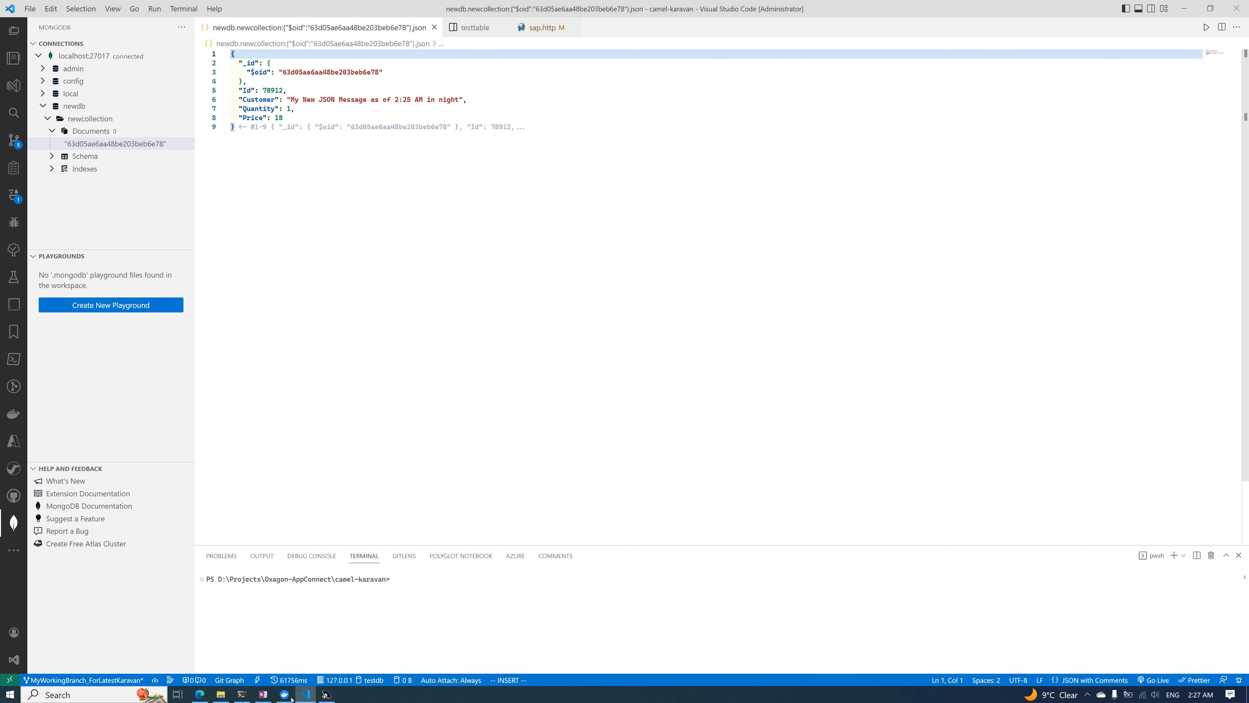
Switch to Karavan in the browser, review the route design of project3's integ1.camel.yaml, and return to the project page
click(199, 694)
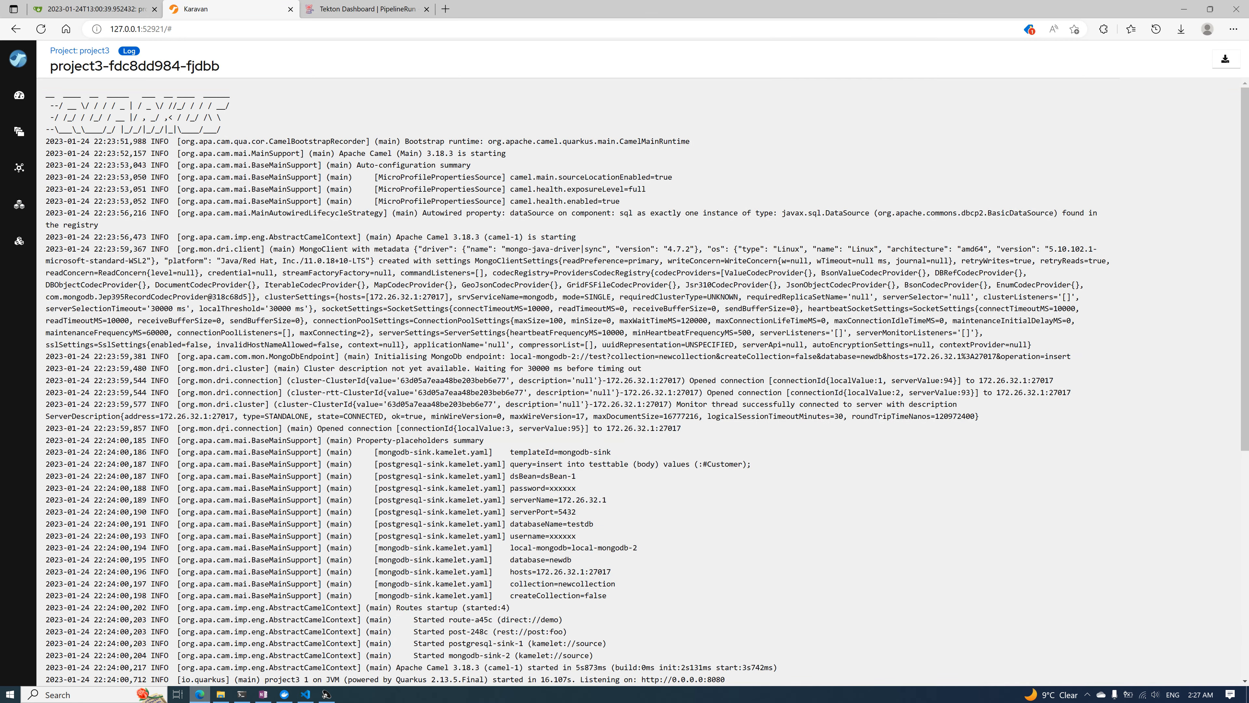
click(80, 50)
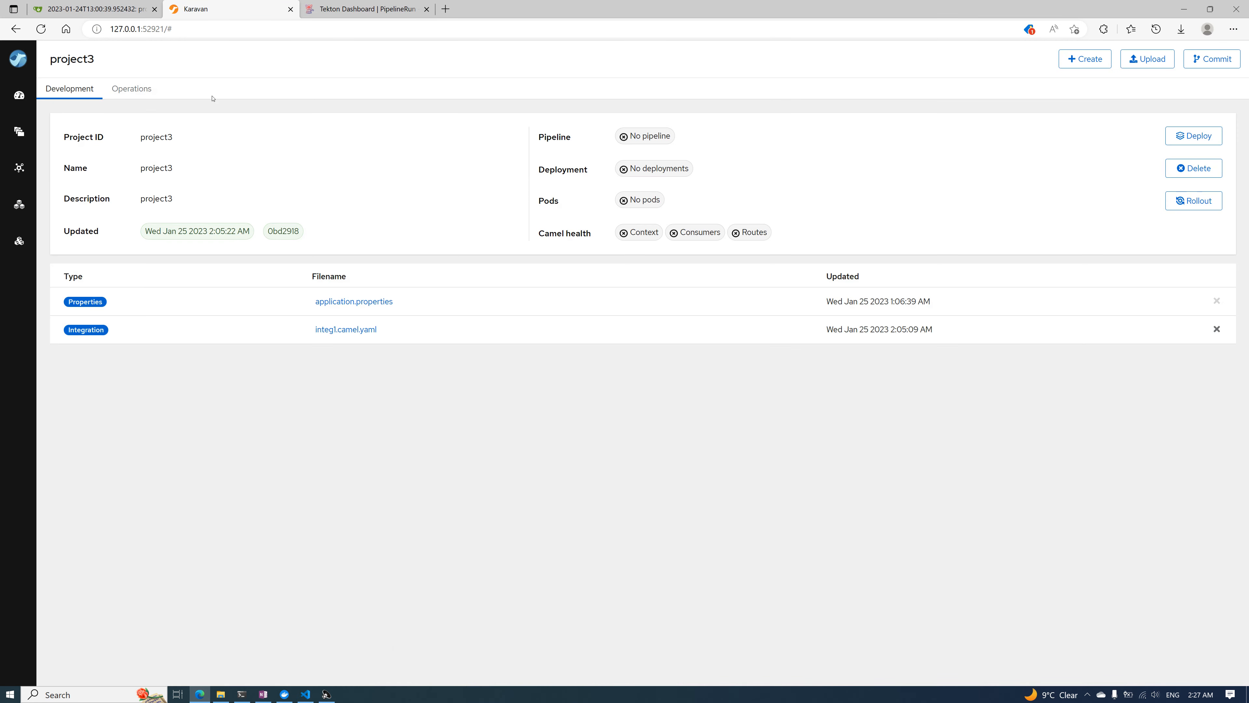
click(355, 330)
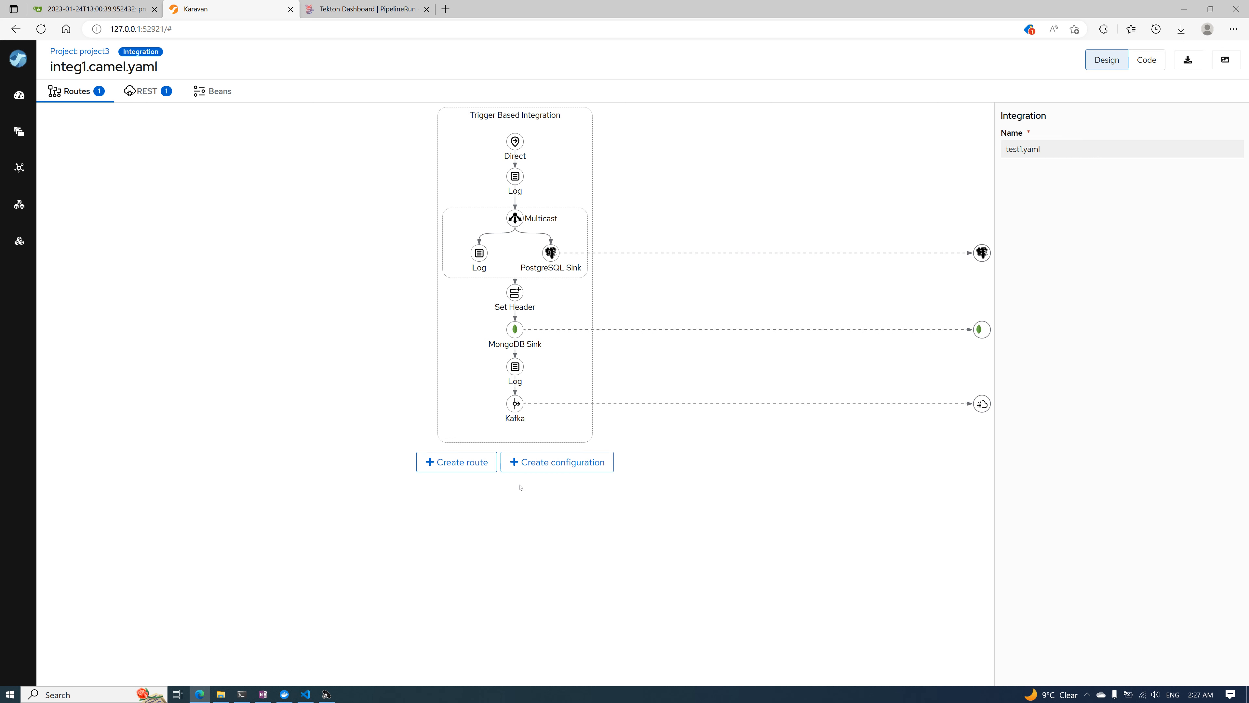
click(80, 51)
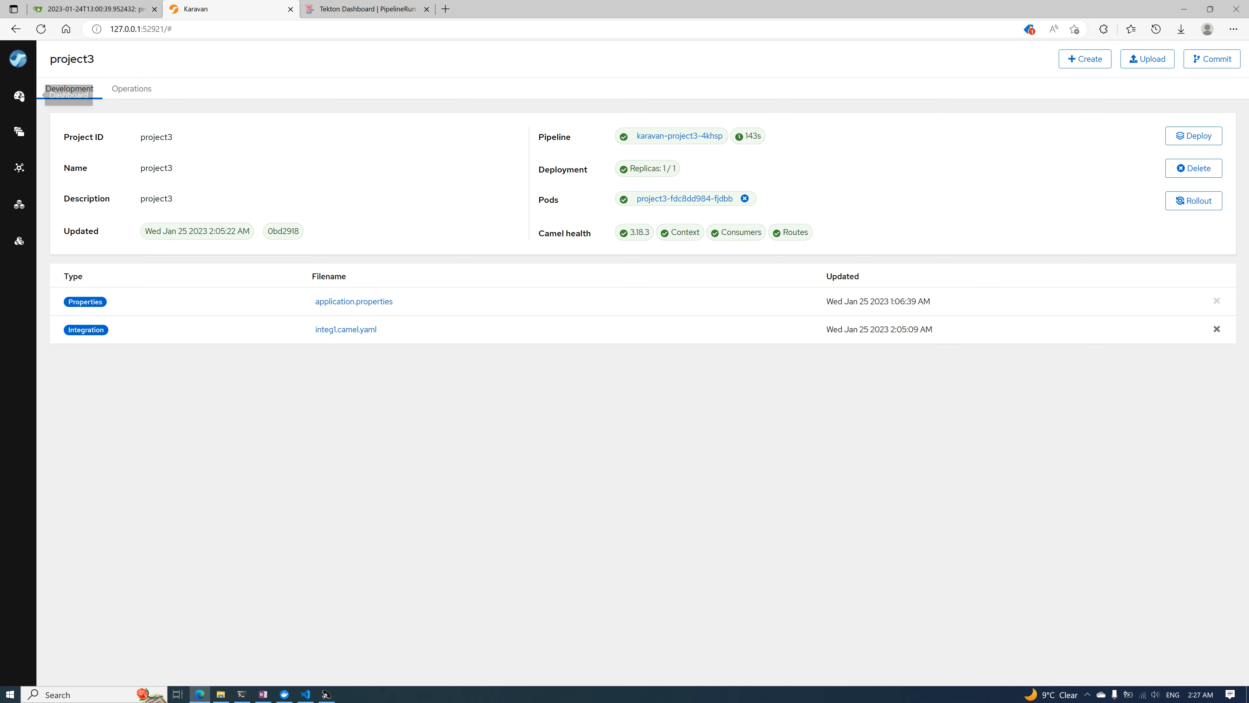
From the Karavan project list, open the completeexample project and its ce-integration-2.camel.yaml integration
click(19, 132)
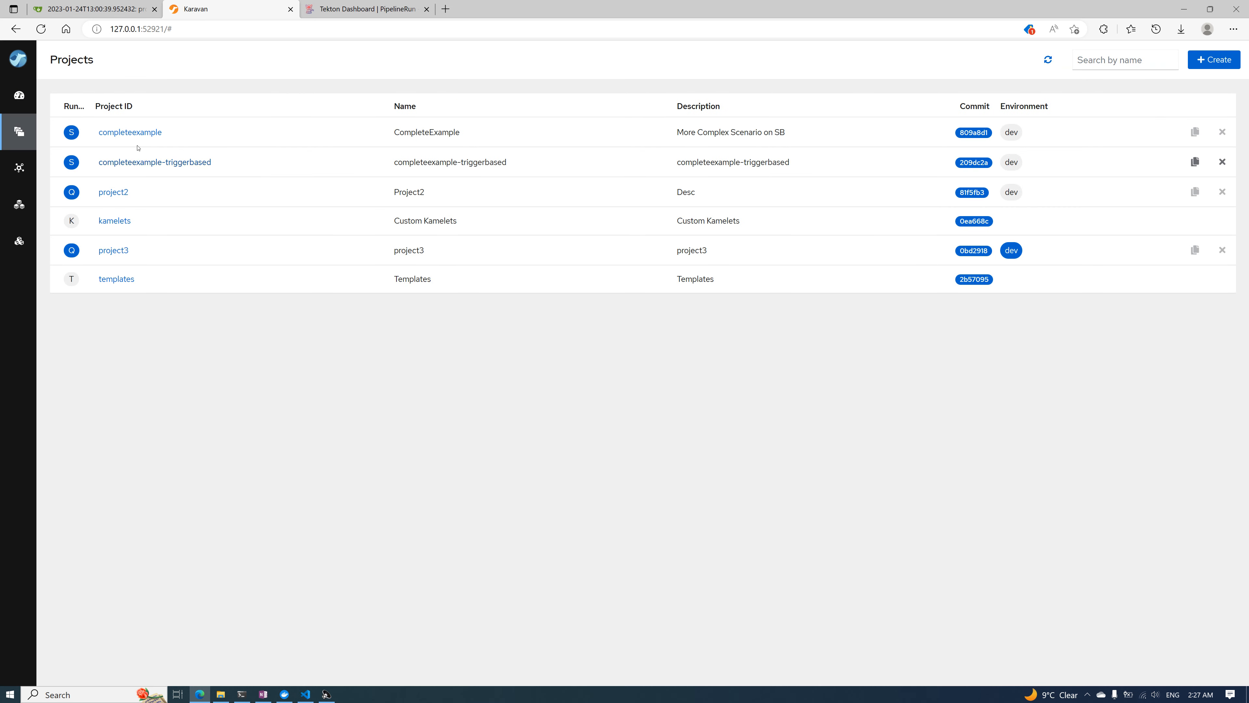
click(130, 137)
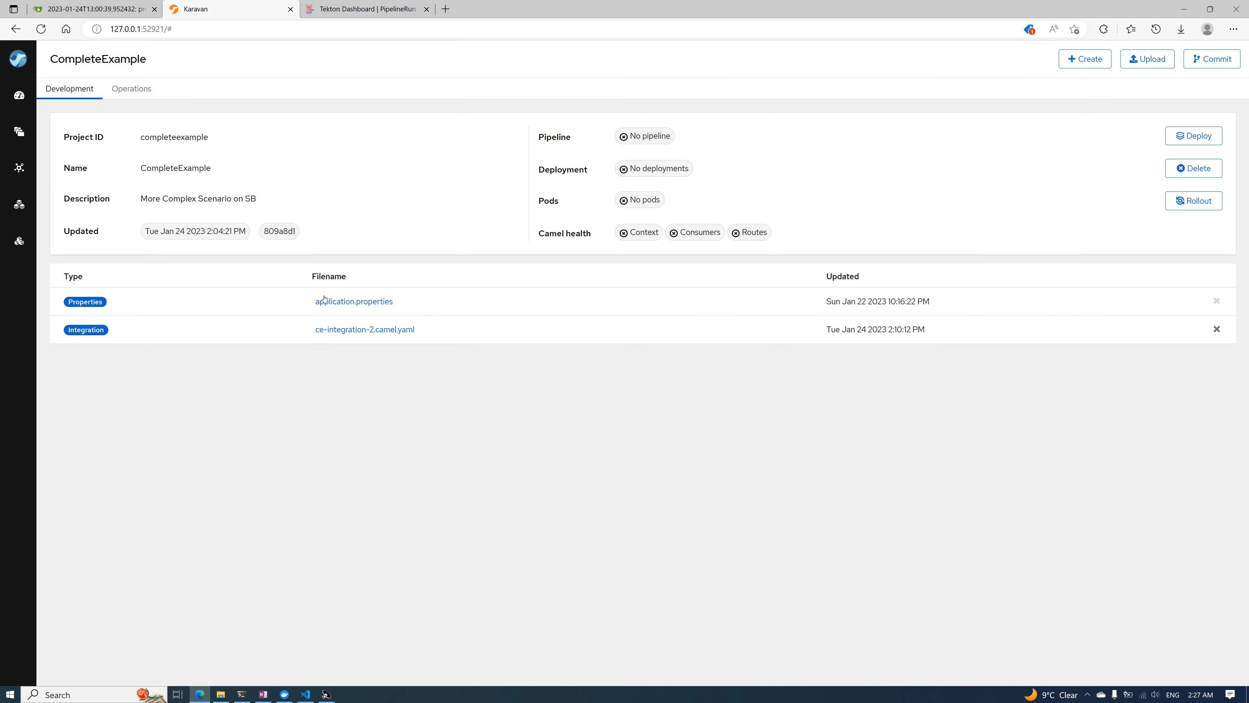
click(358, 328)
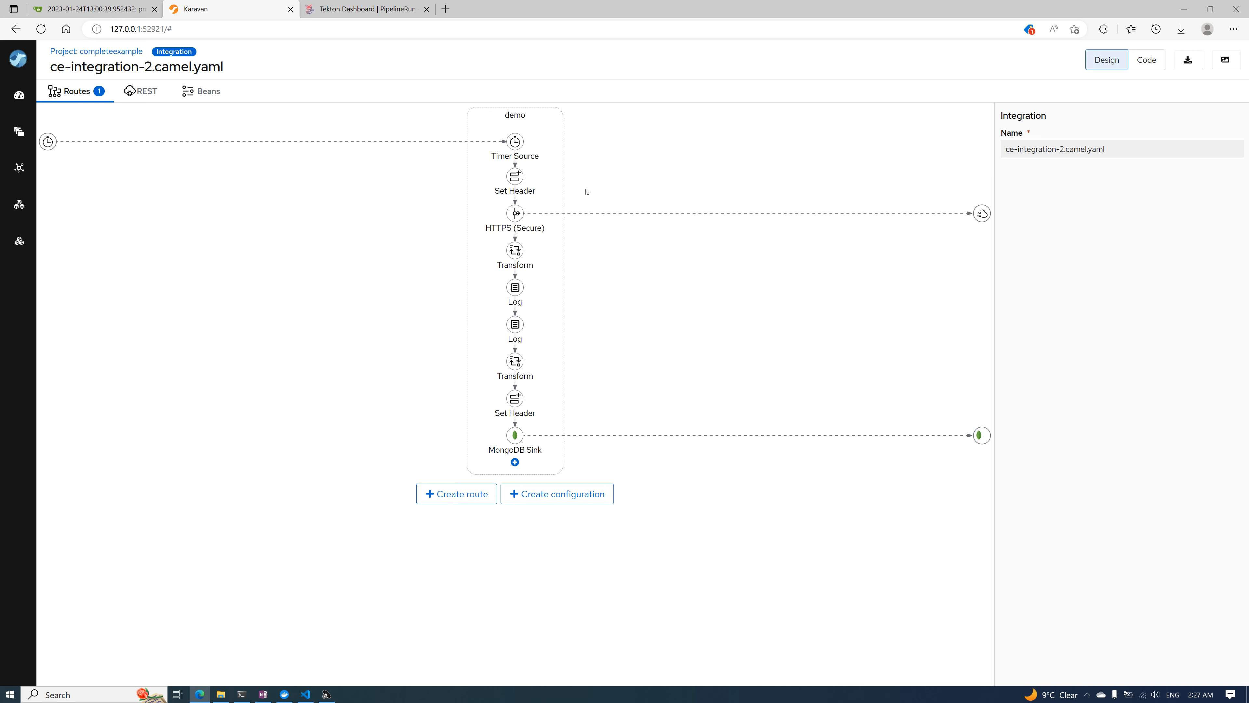
Inspect the properties of the Timer Source, HTTPS (Secure) and first Transform steps, including the Transform's available expression languages
click(516, 145)
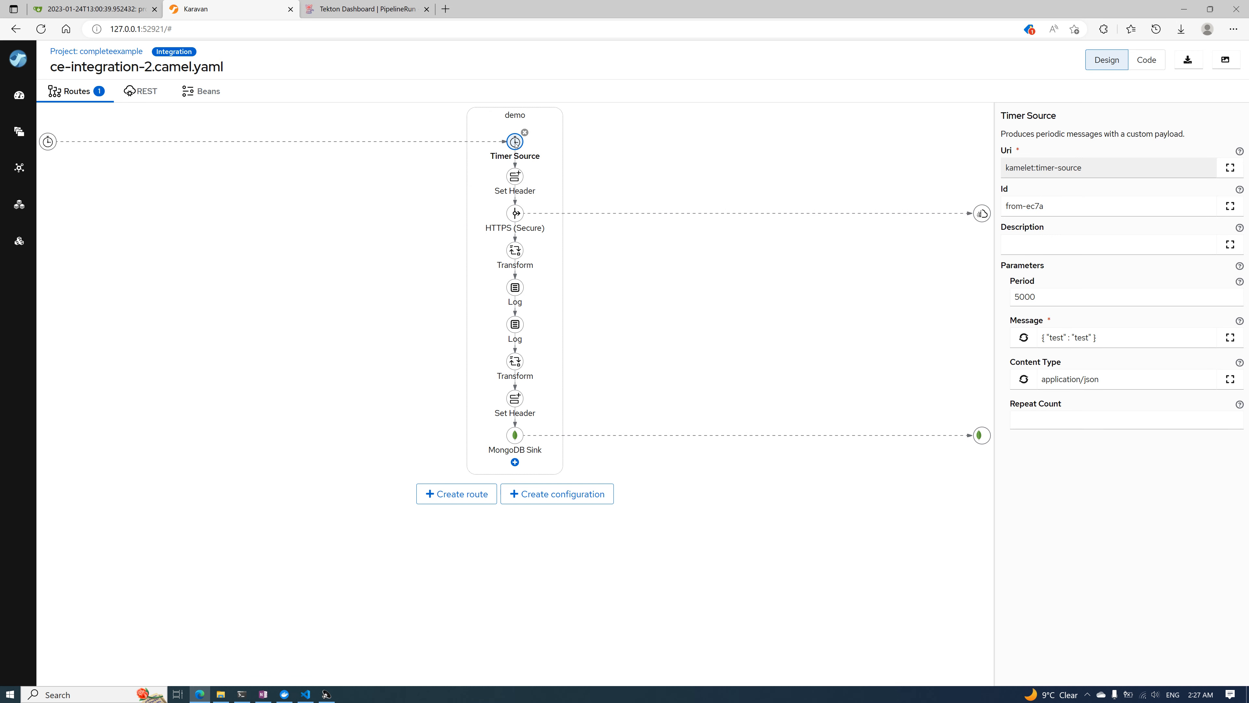
click(516, 214)
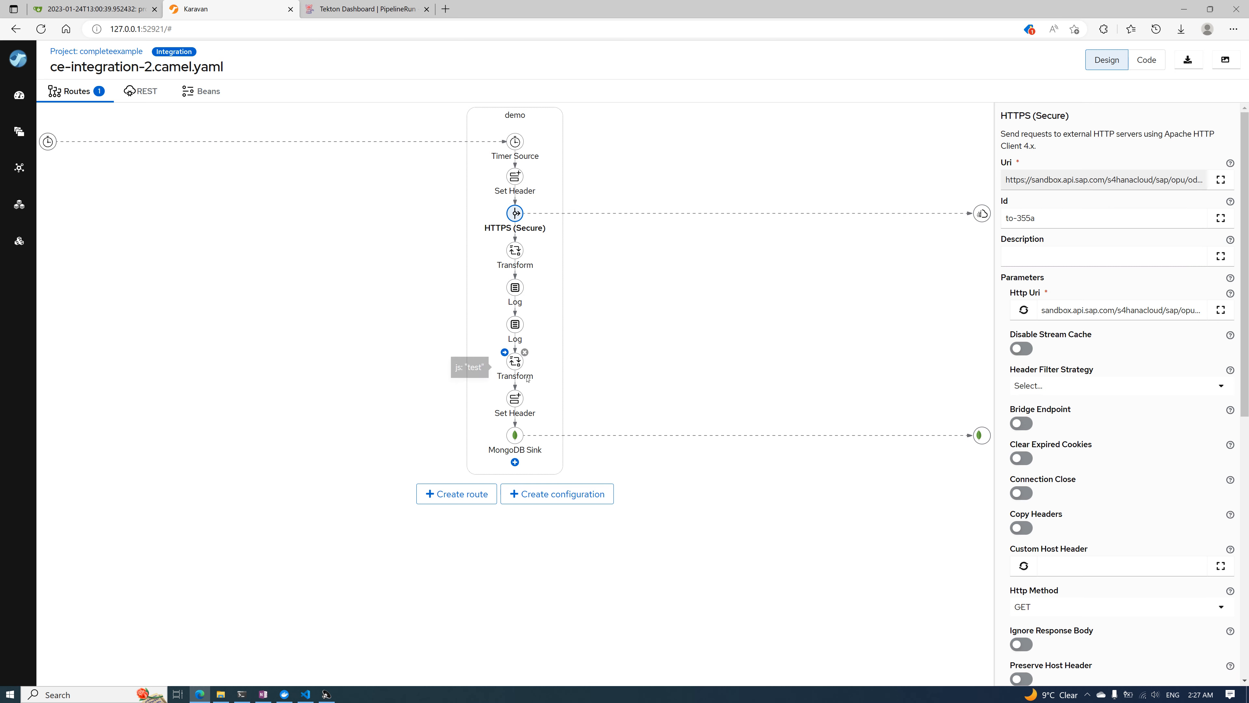
click(516, 260)
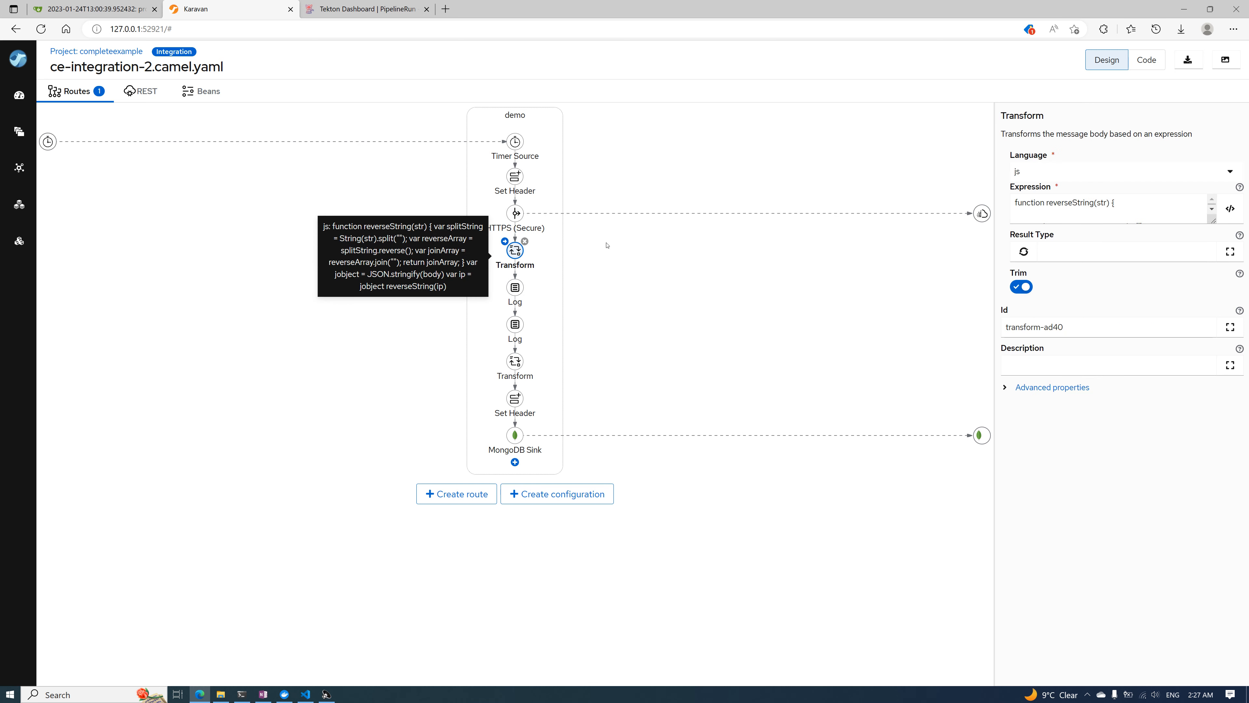
click(1230, 171)
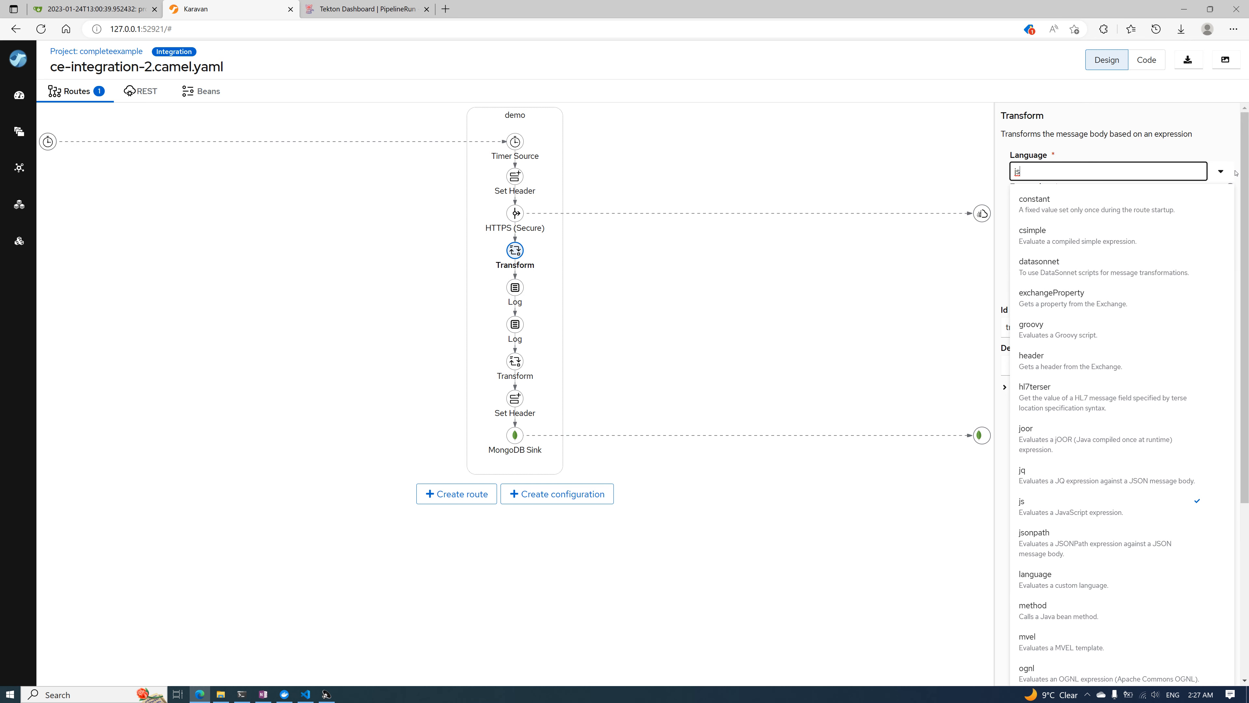
scroll(1182, 391, down, 3)
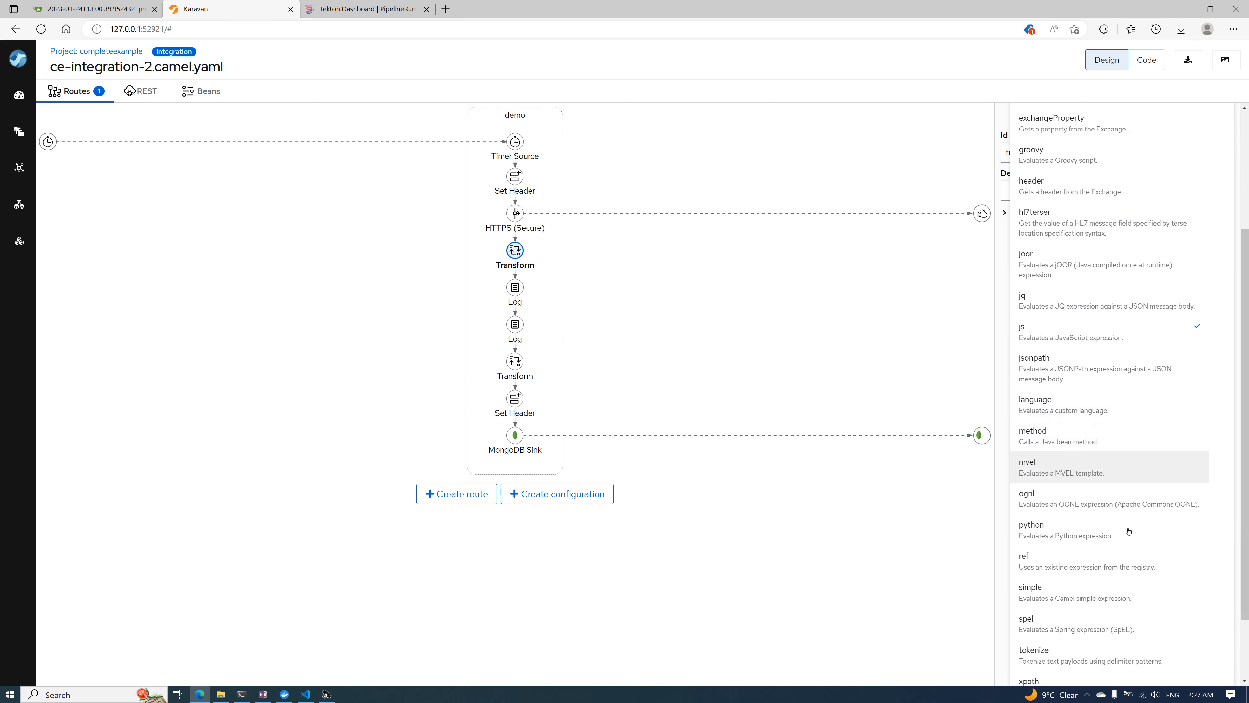
click(855, 159)
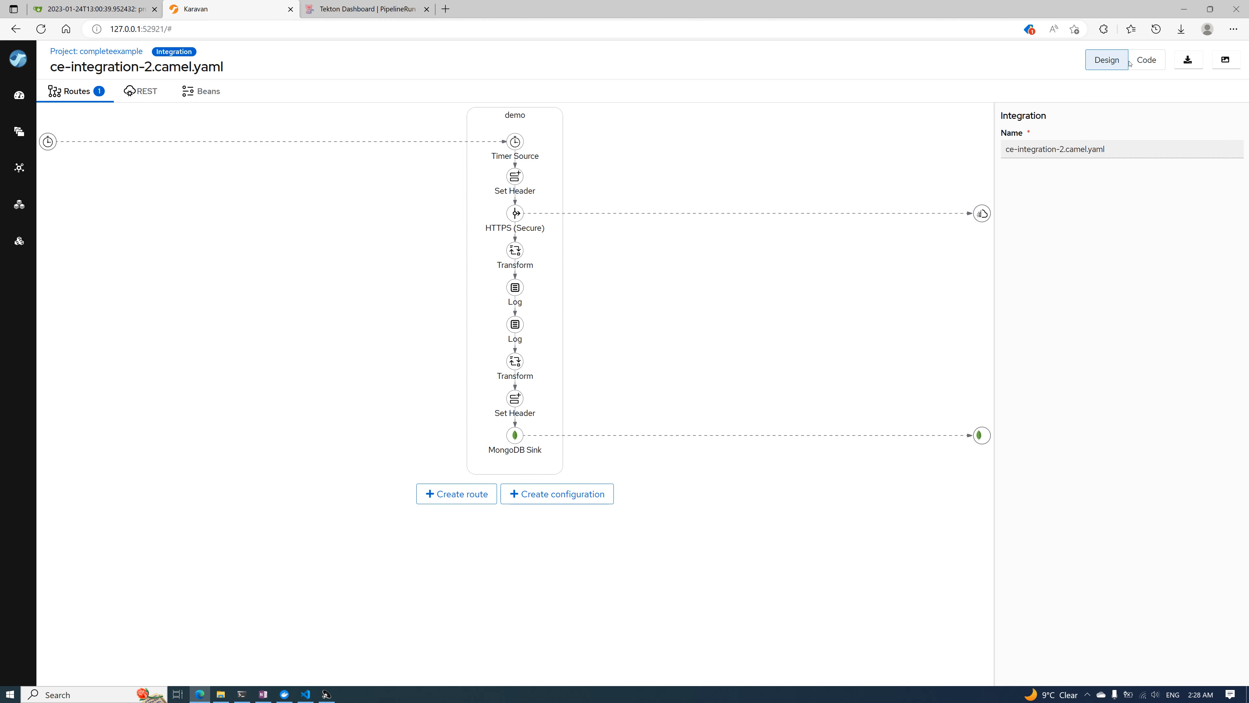
View the YAML code of ce-integration-2.camel.yaml, switch back to its design view, and return to the CompleteExample project page
click(1145, 66)
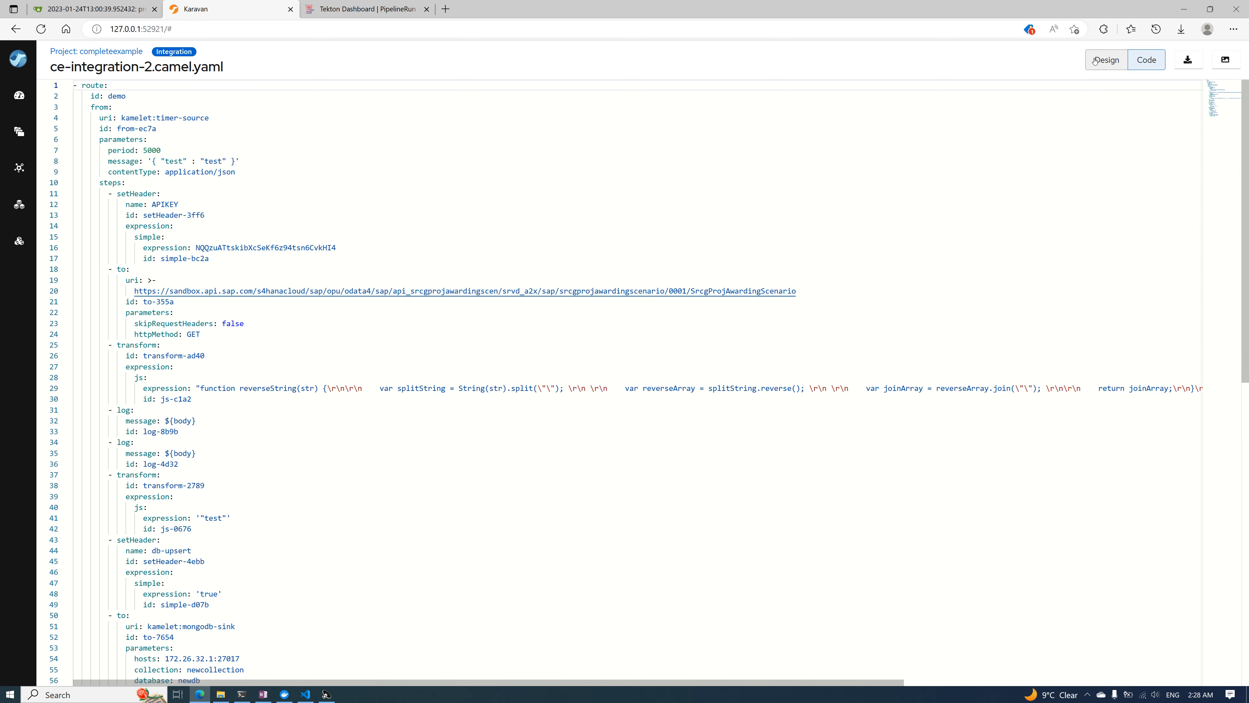
click(1108, 63)
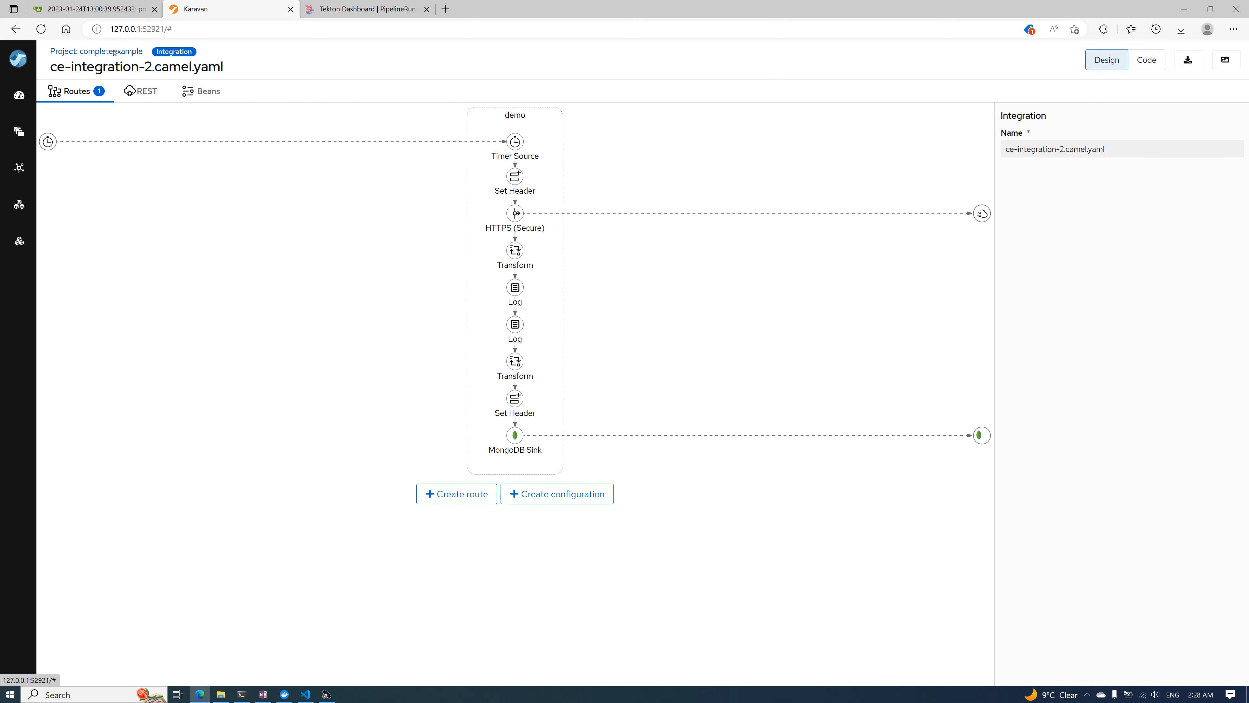
click(96, 51)
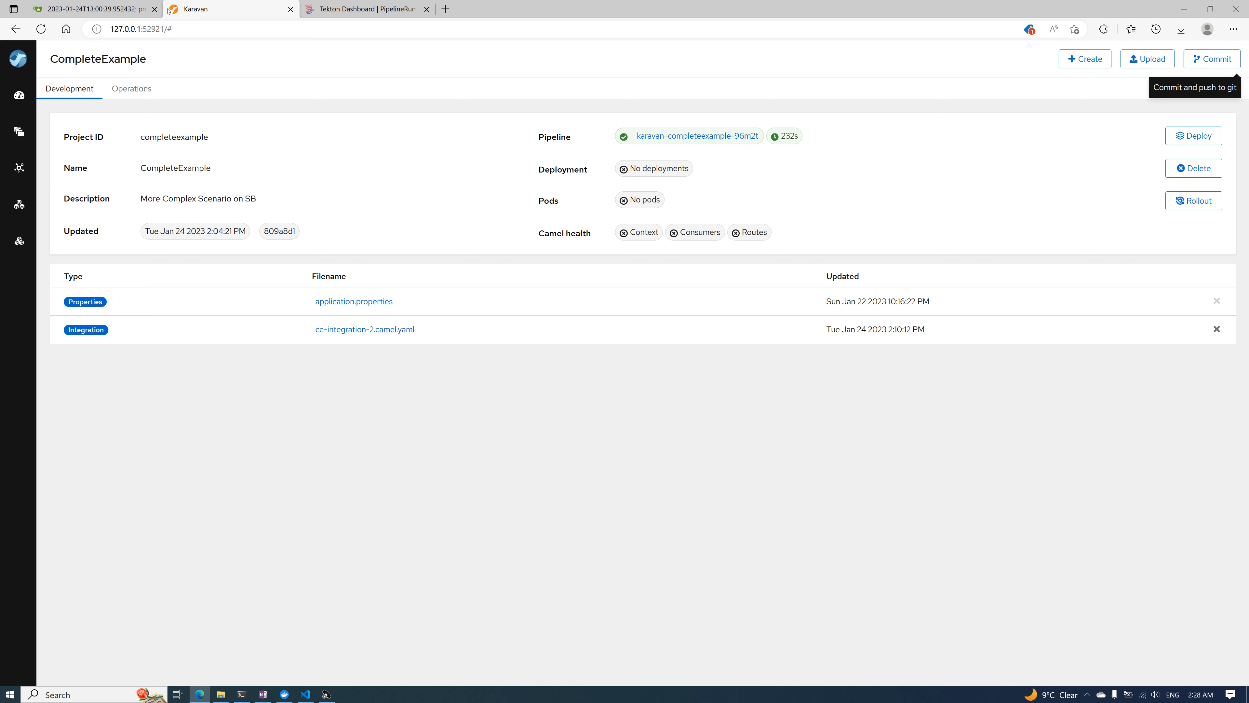
Look at the project2 commit in Gitea, return to Karavan, and reopen the ce-integration-2.camel.yaml integration
click(99, 9)
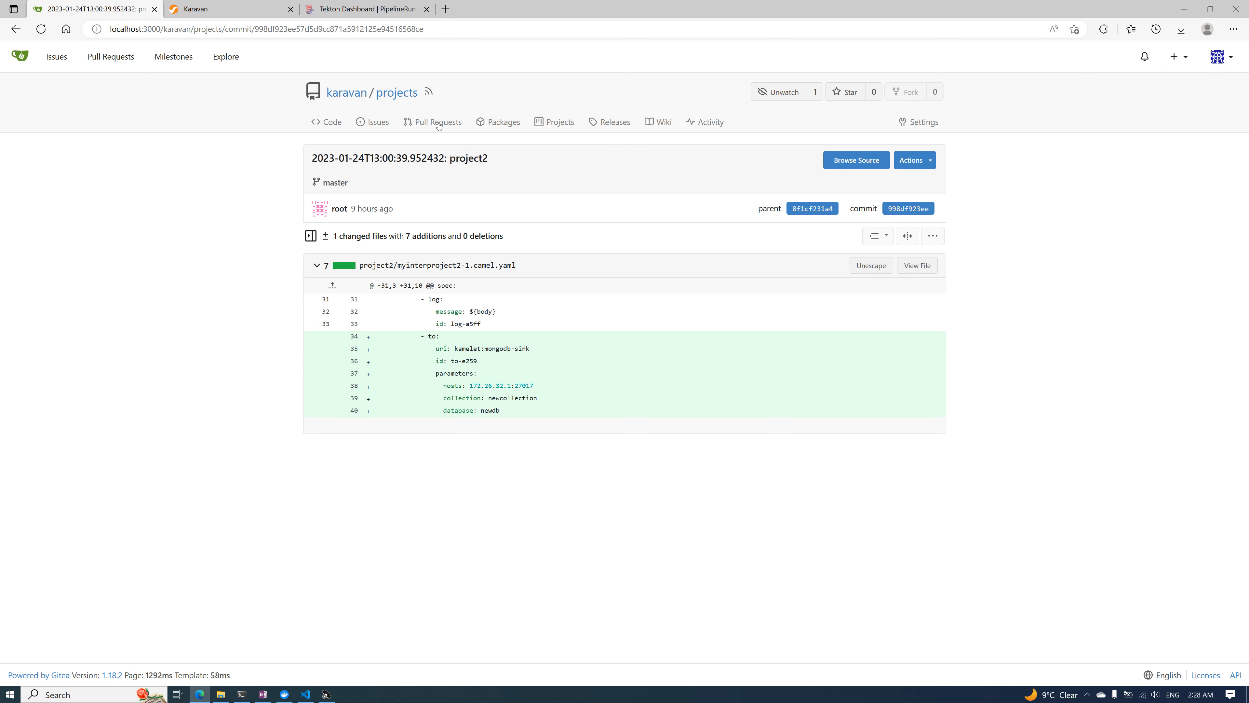
click(234, 14)
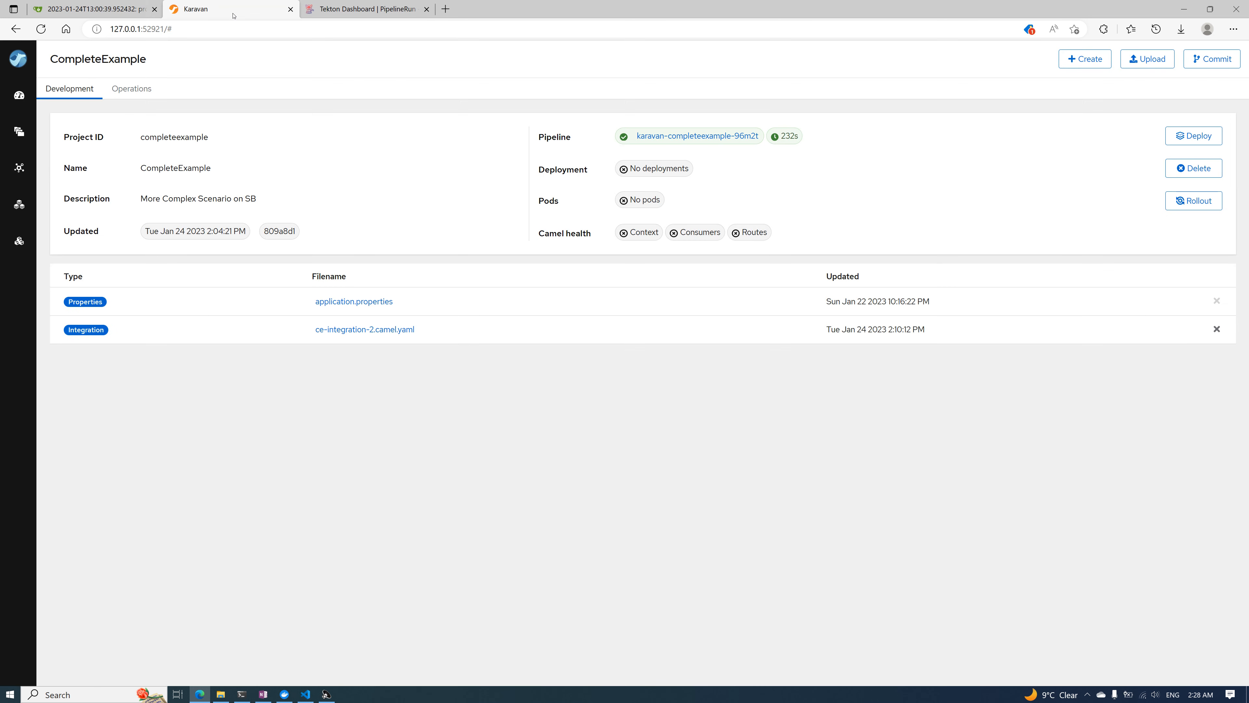
click(380, 329)
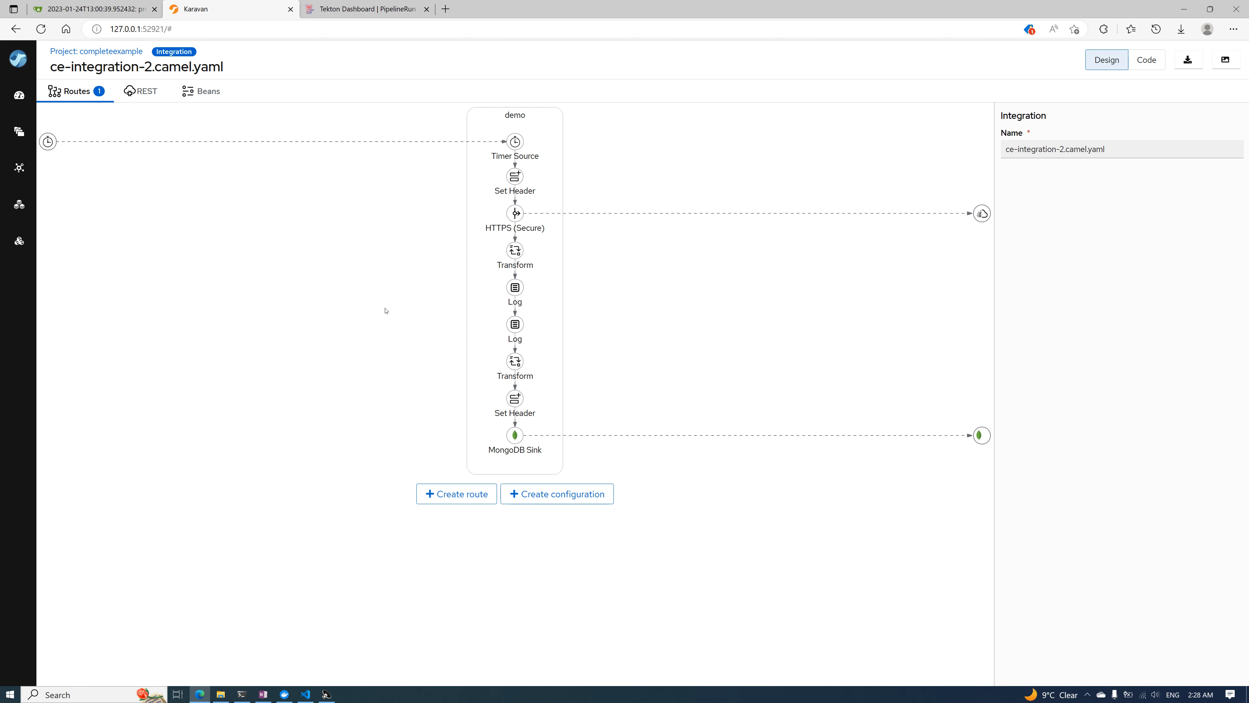
key(alt+Tab)
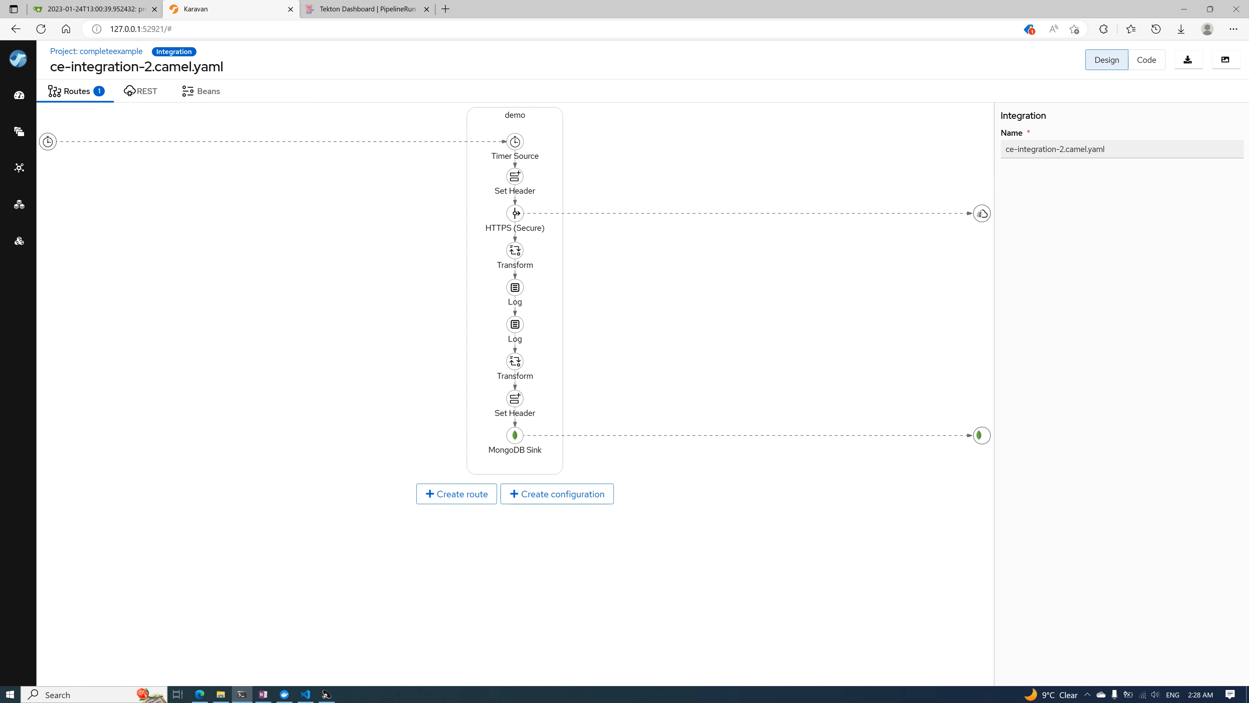